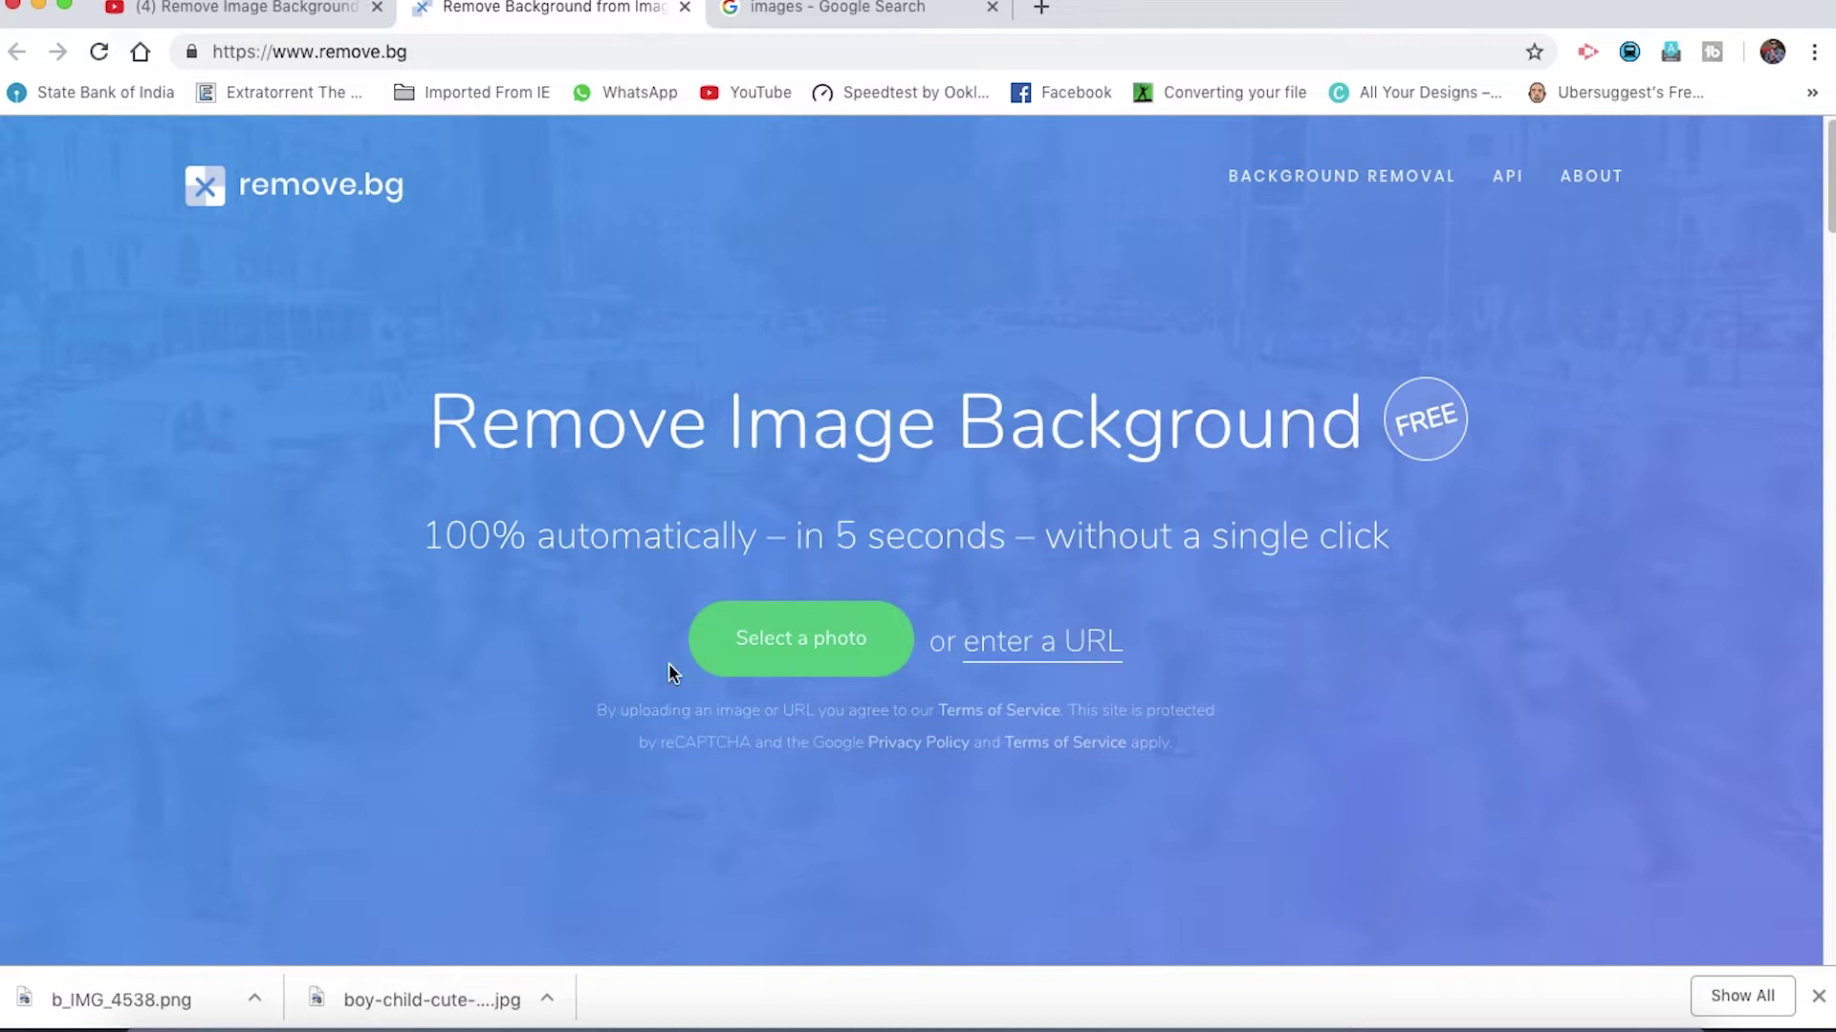
Upload IMG_4538.JPG from the 100CANON folder to remove.bg.
left_click(753, 646)
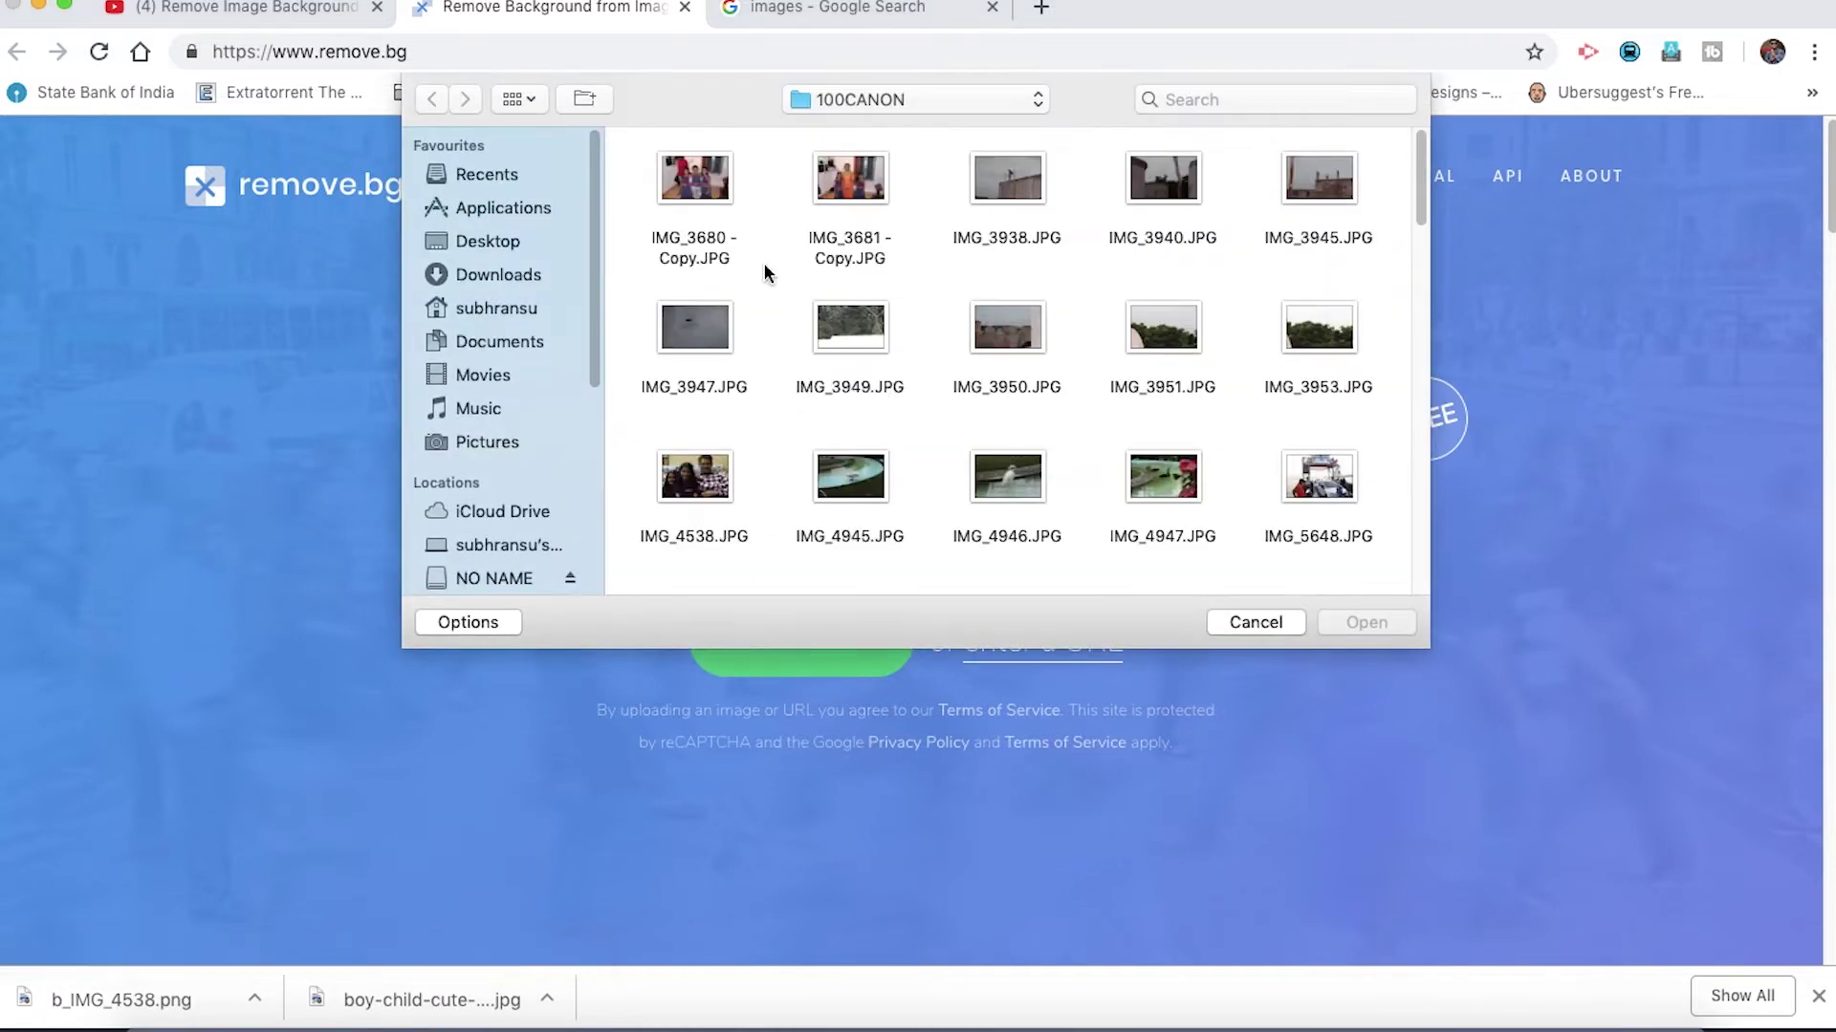
left_click(712, 468)
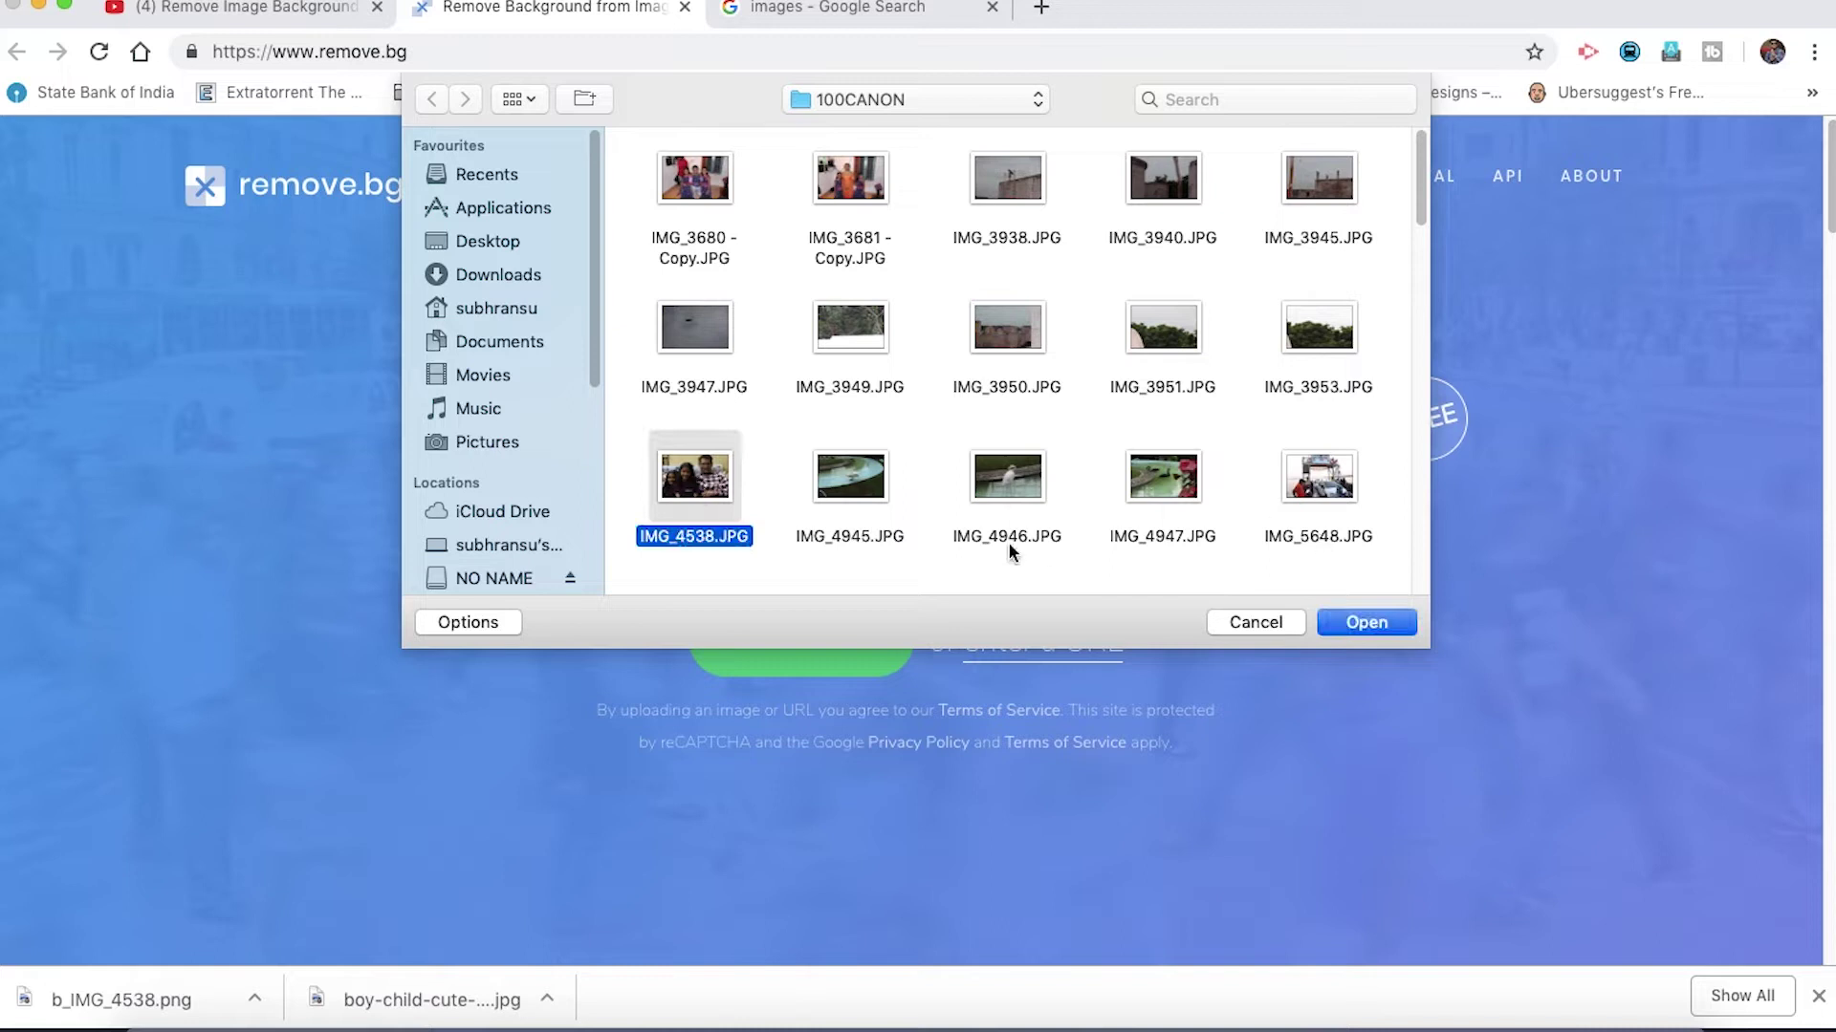
left_click(1358, 624)
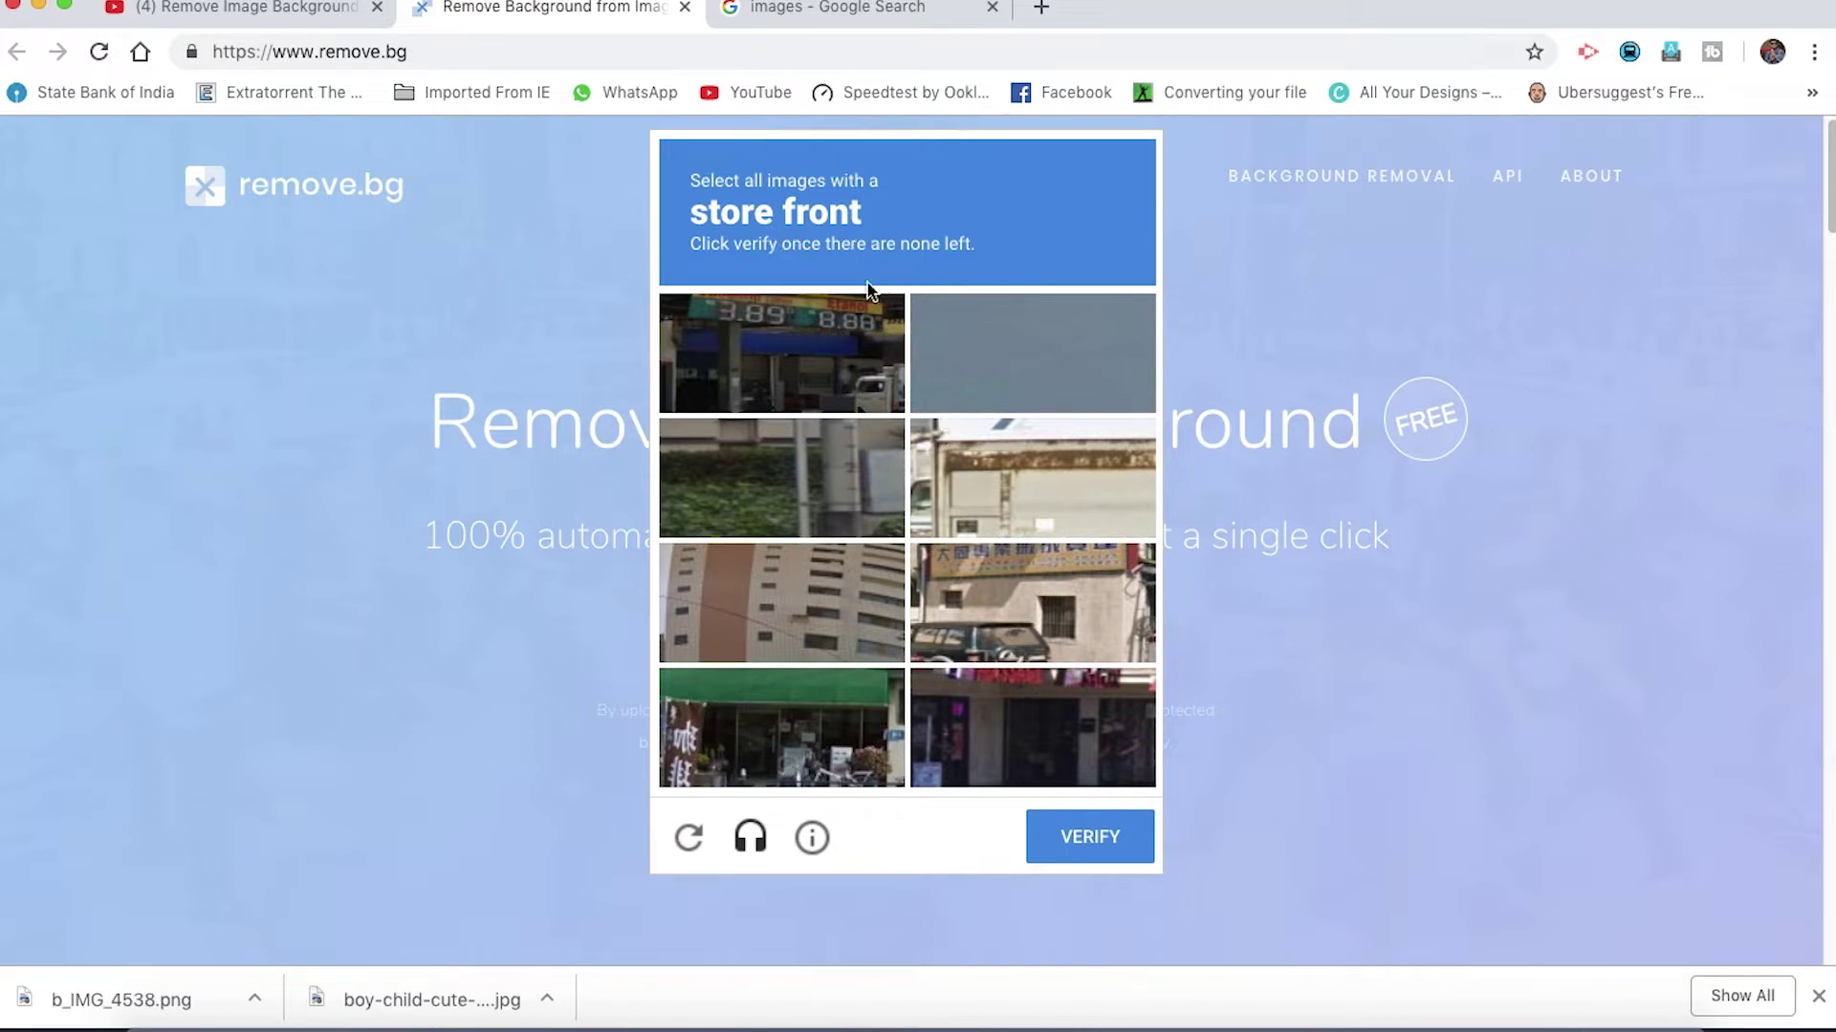
Switch to a crosswalk reCAPTCHA, mark the crosswalk tiles and submit them.
left_click(690, 842)
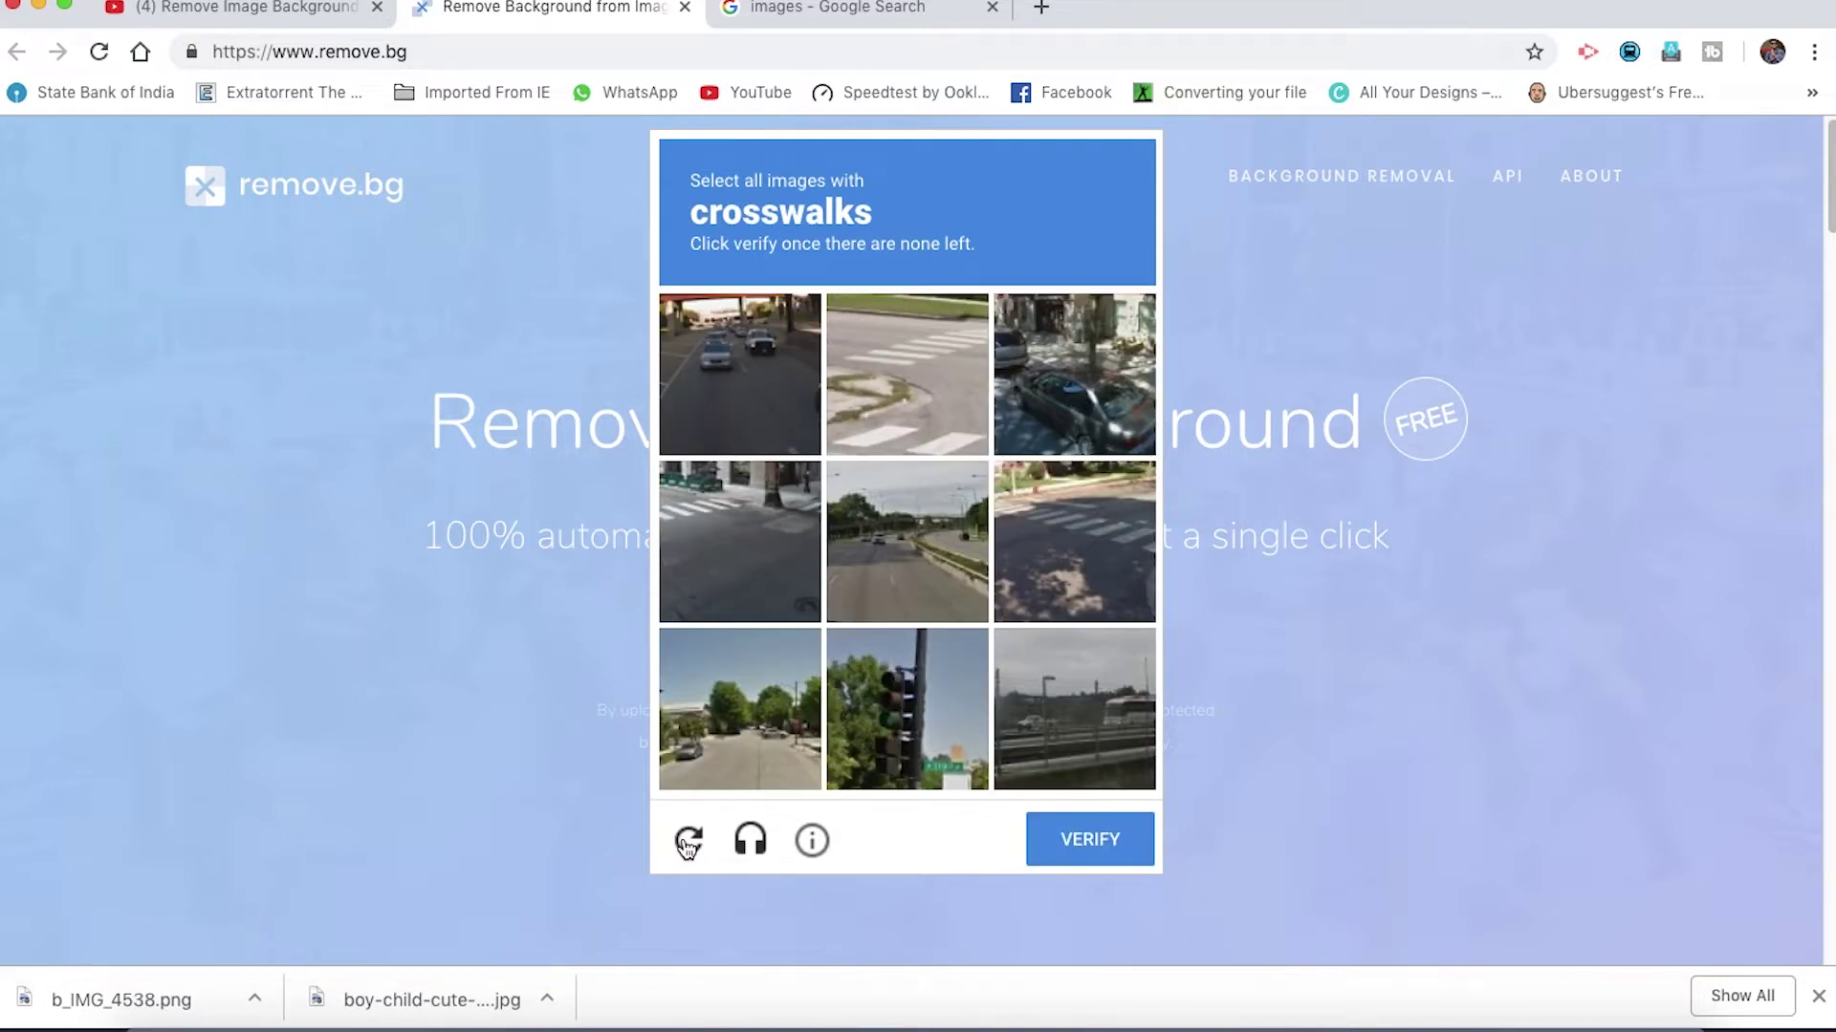
left_click(906, 365)
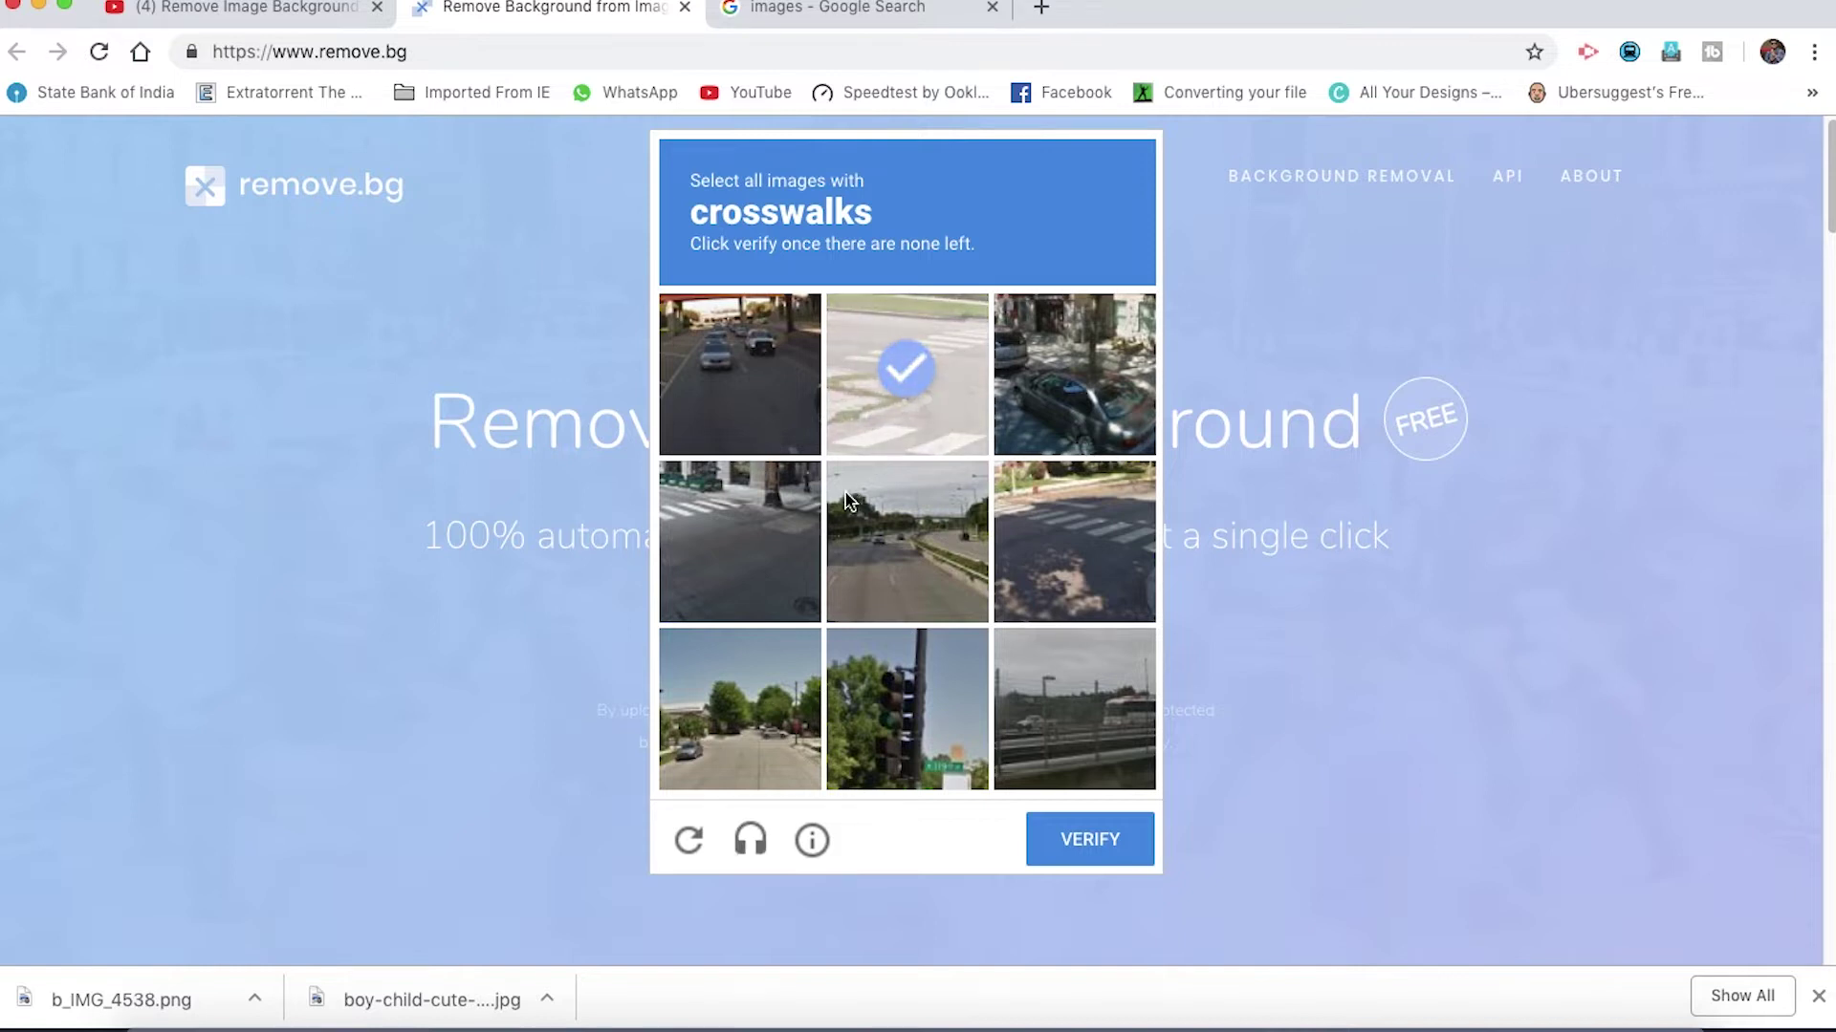
left_click(751, 529)
left_click(1073, 537)
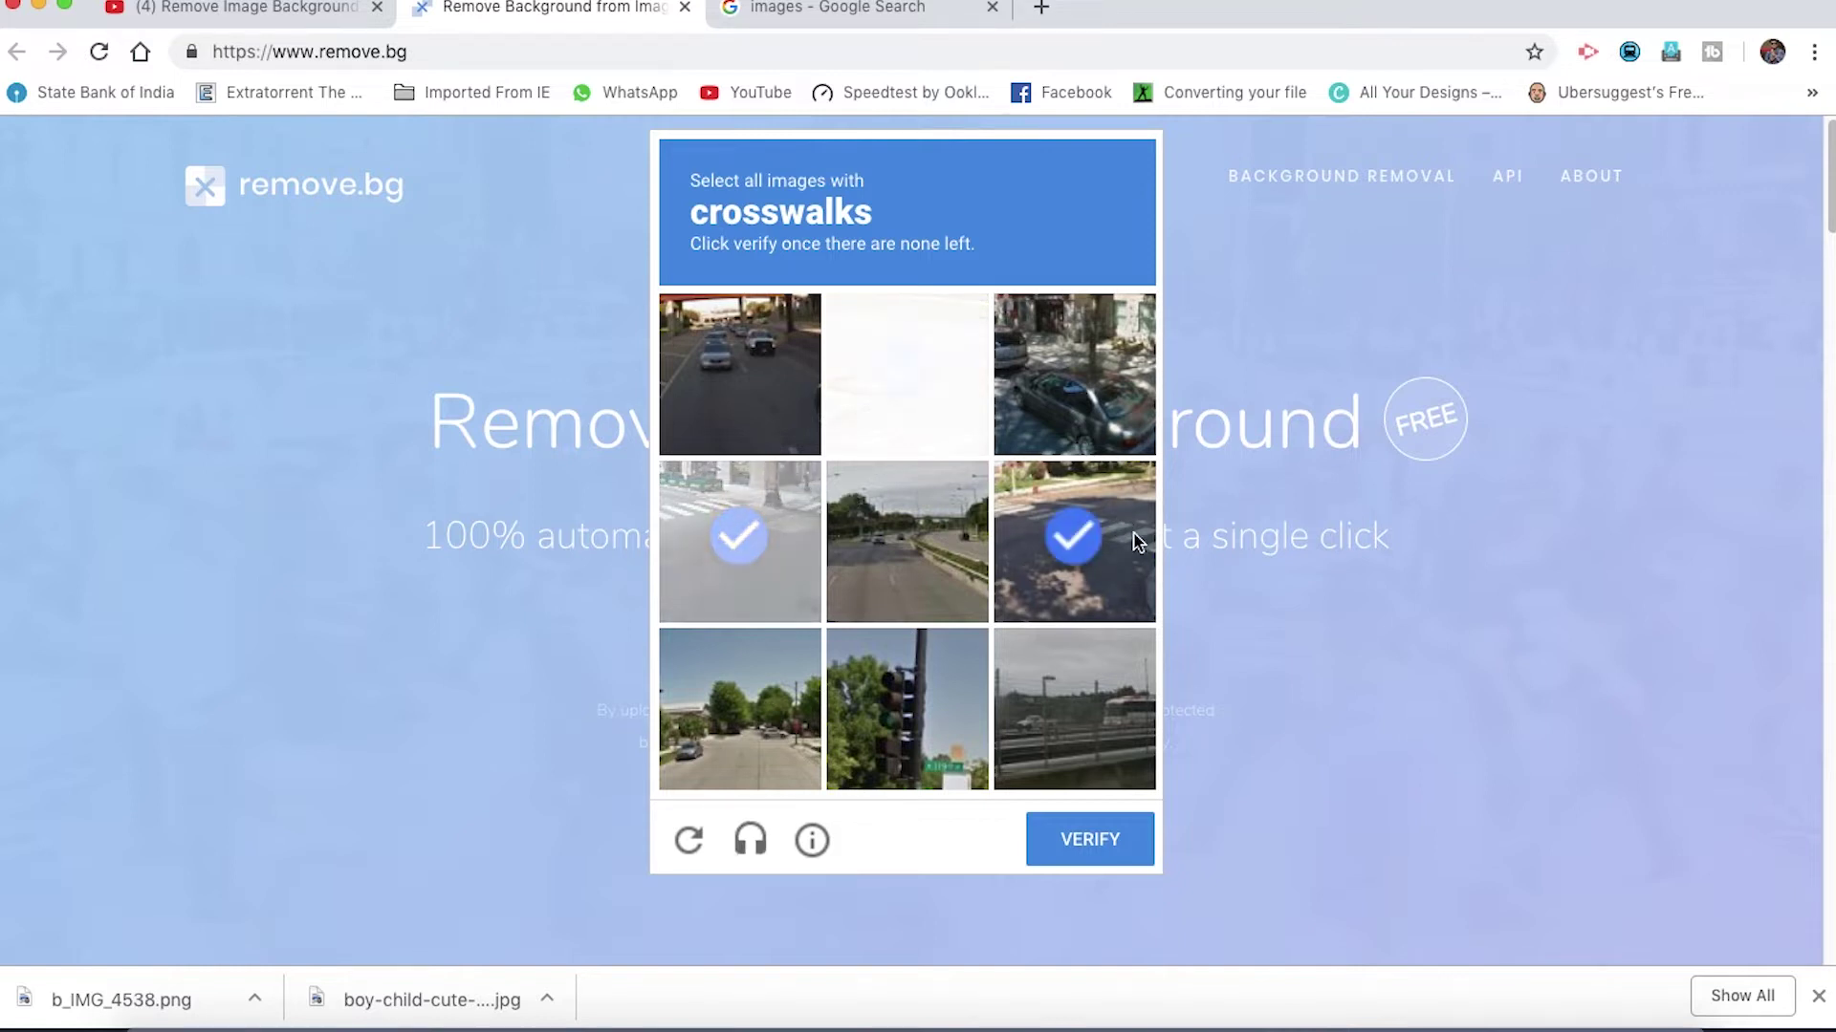
left_click(916, 571)
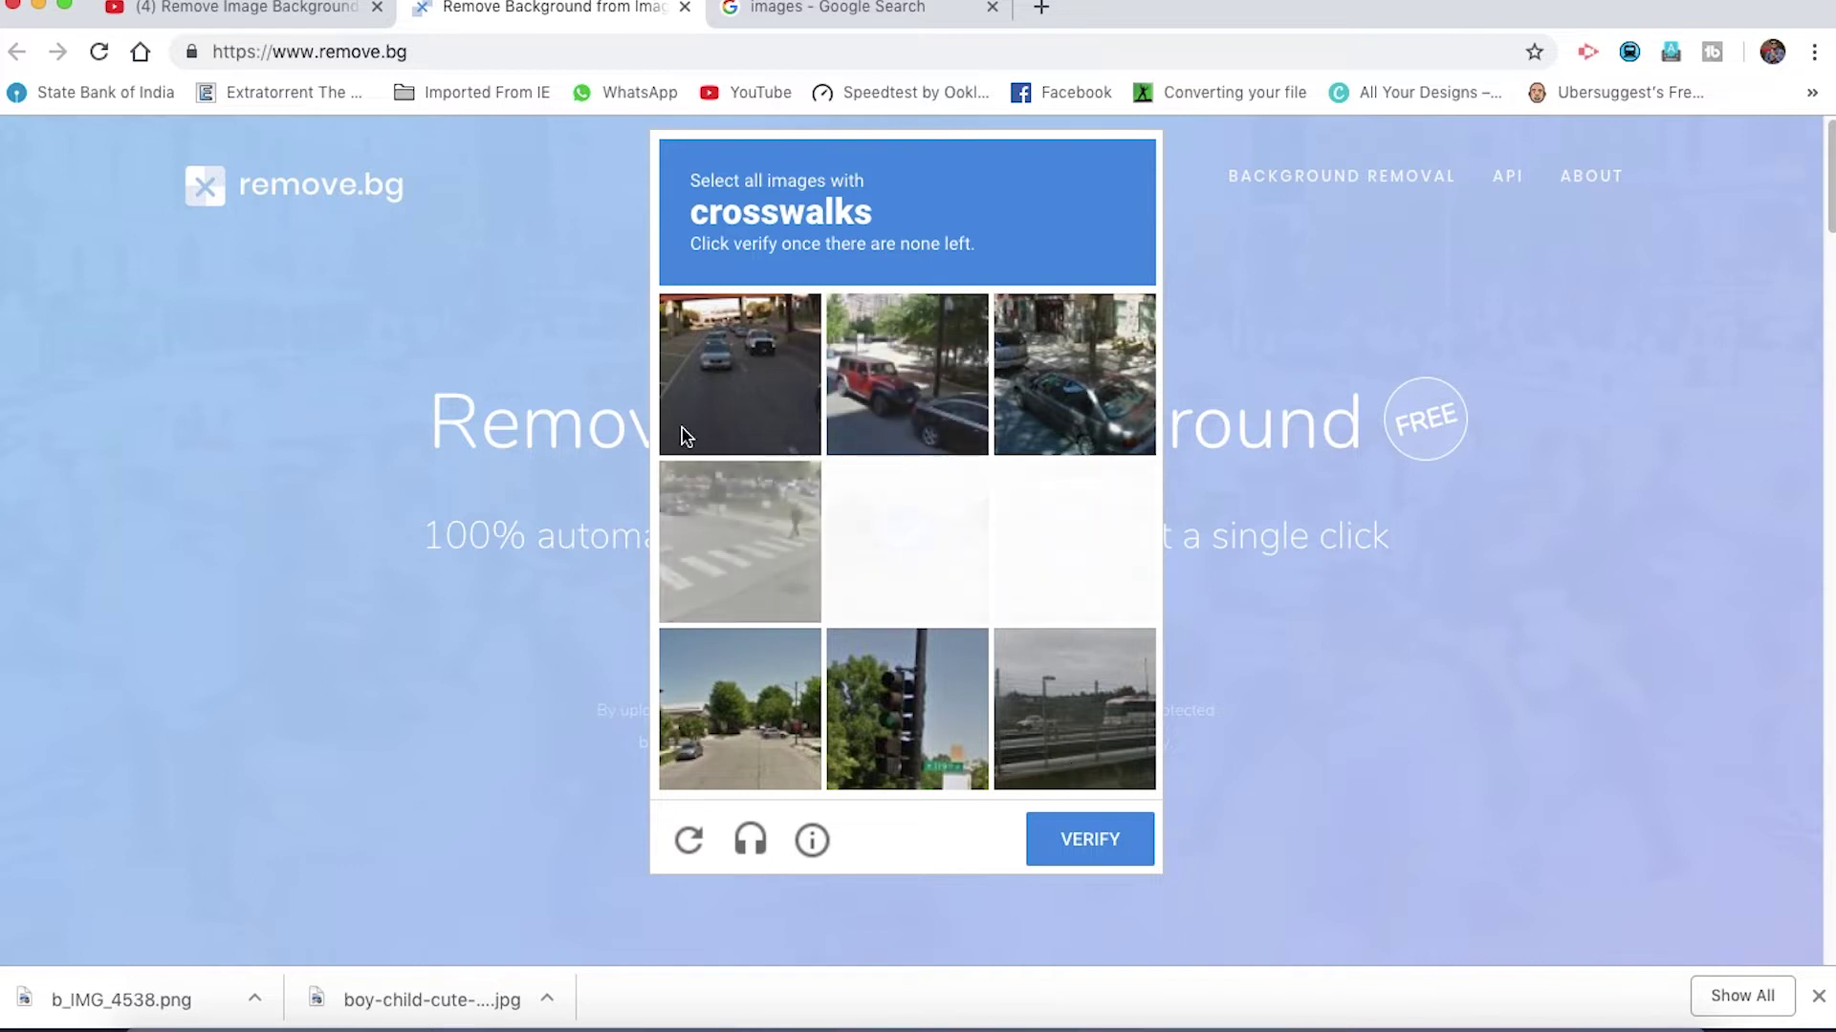
left_click(720, 566)
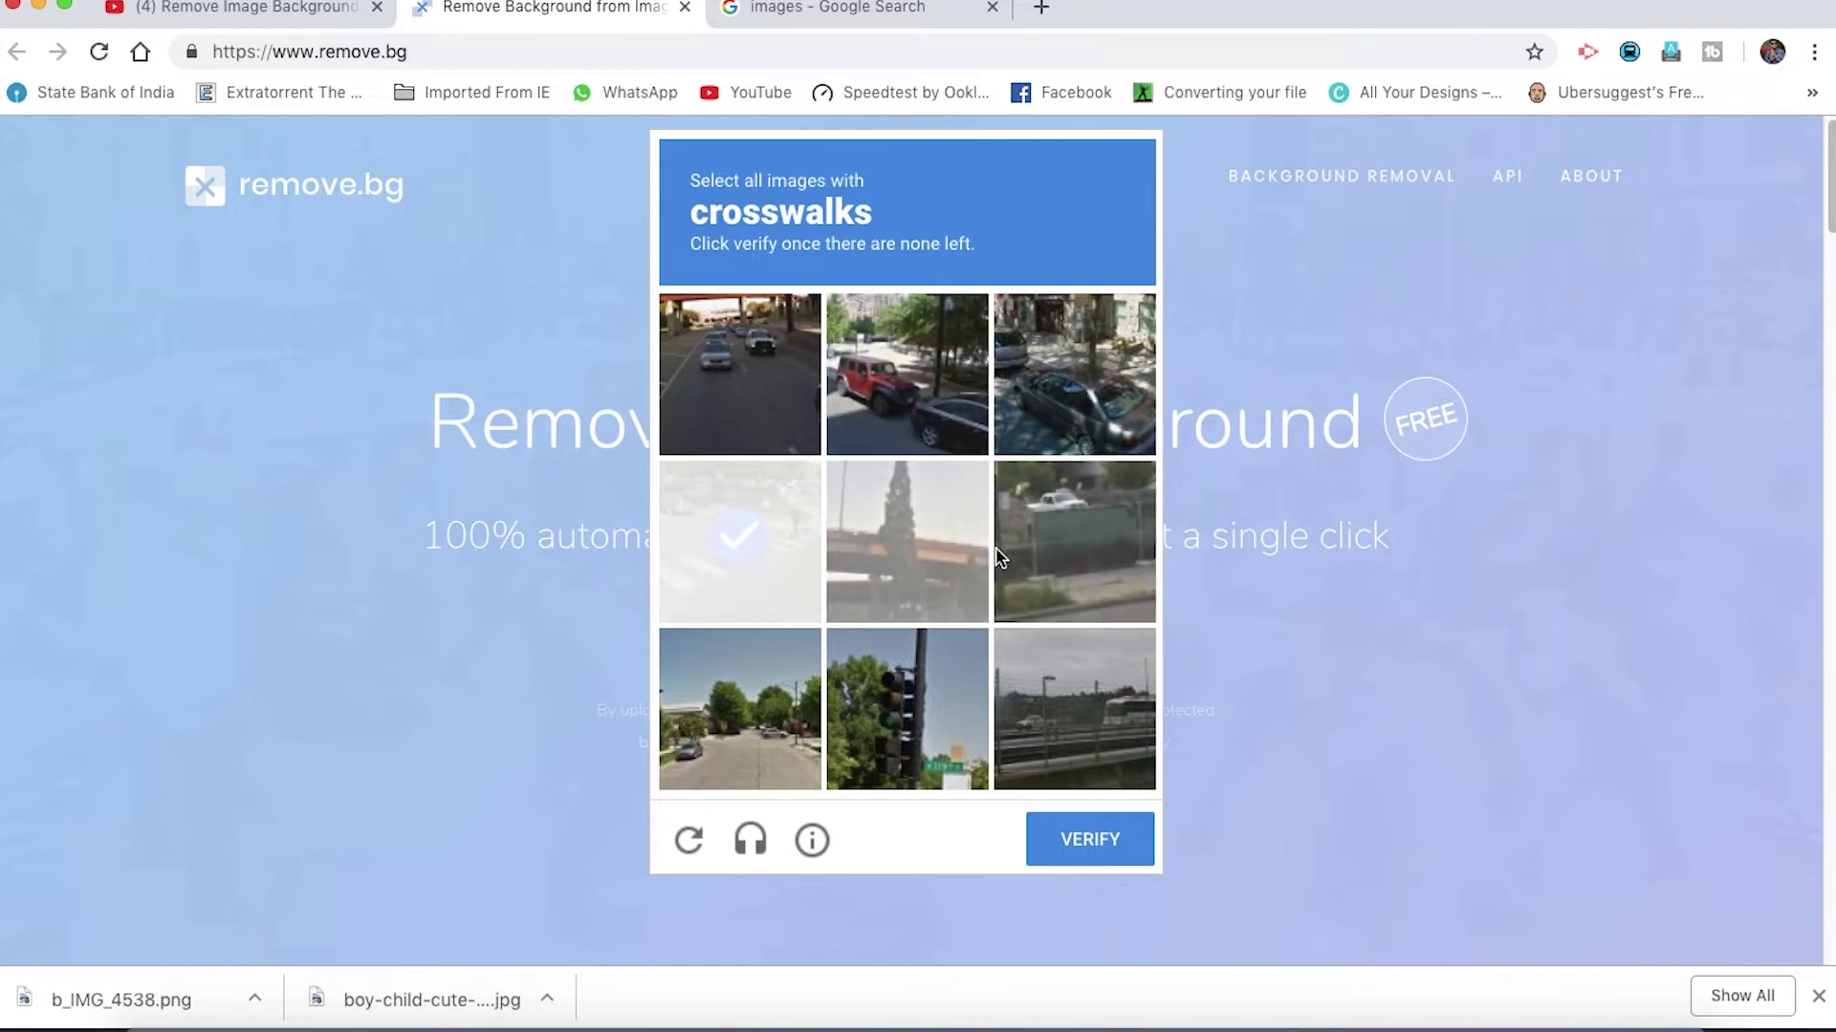
left_click(1063, 572)
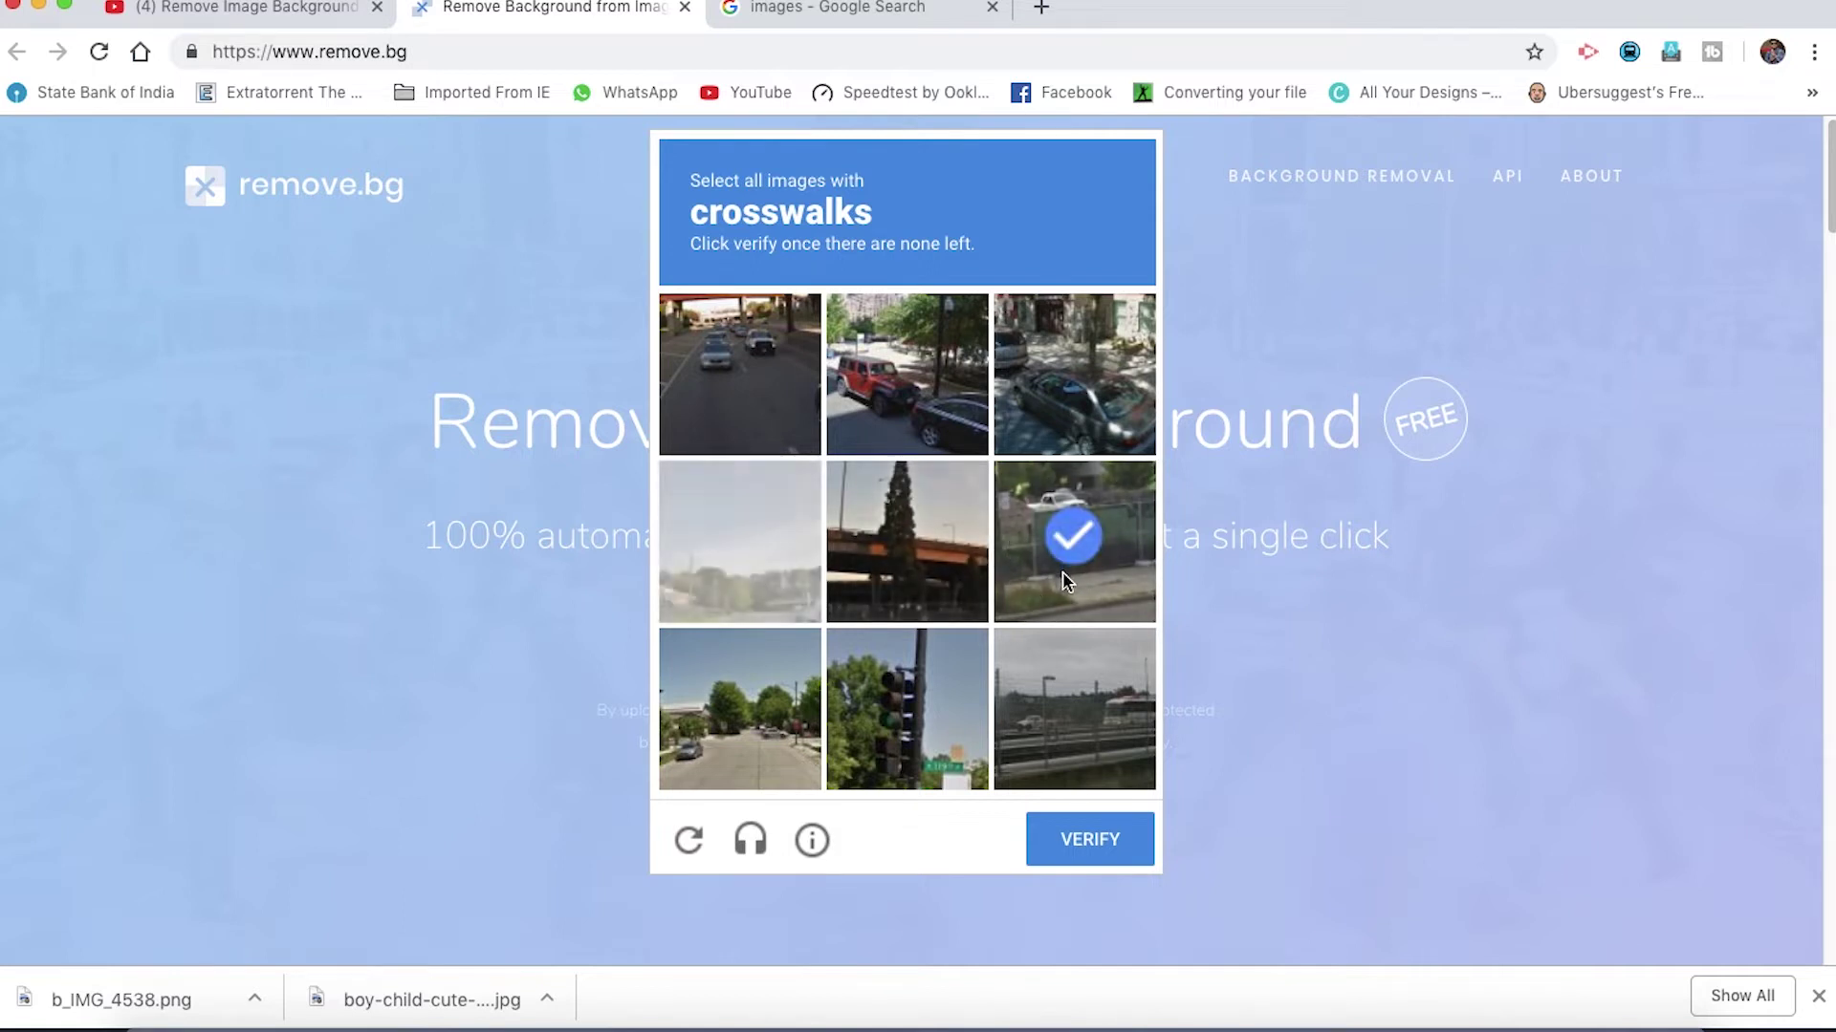
left_click(729, 402)
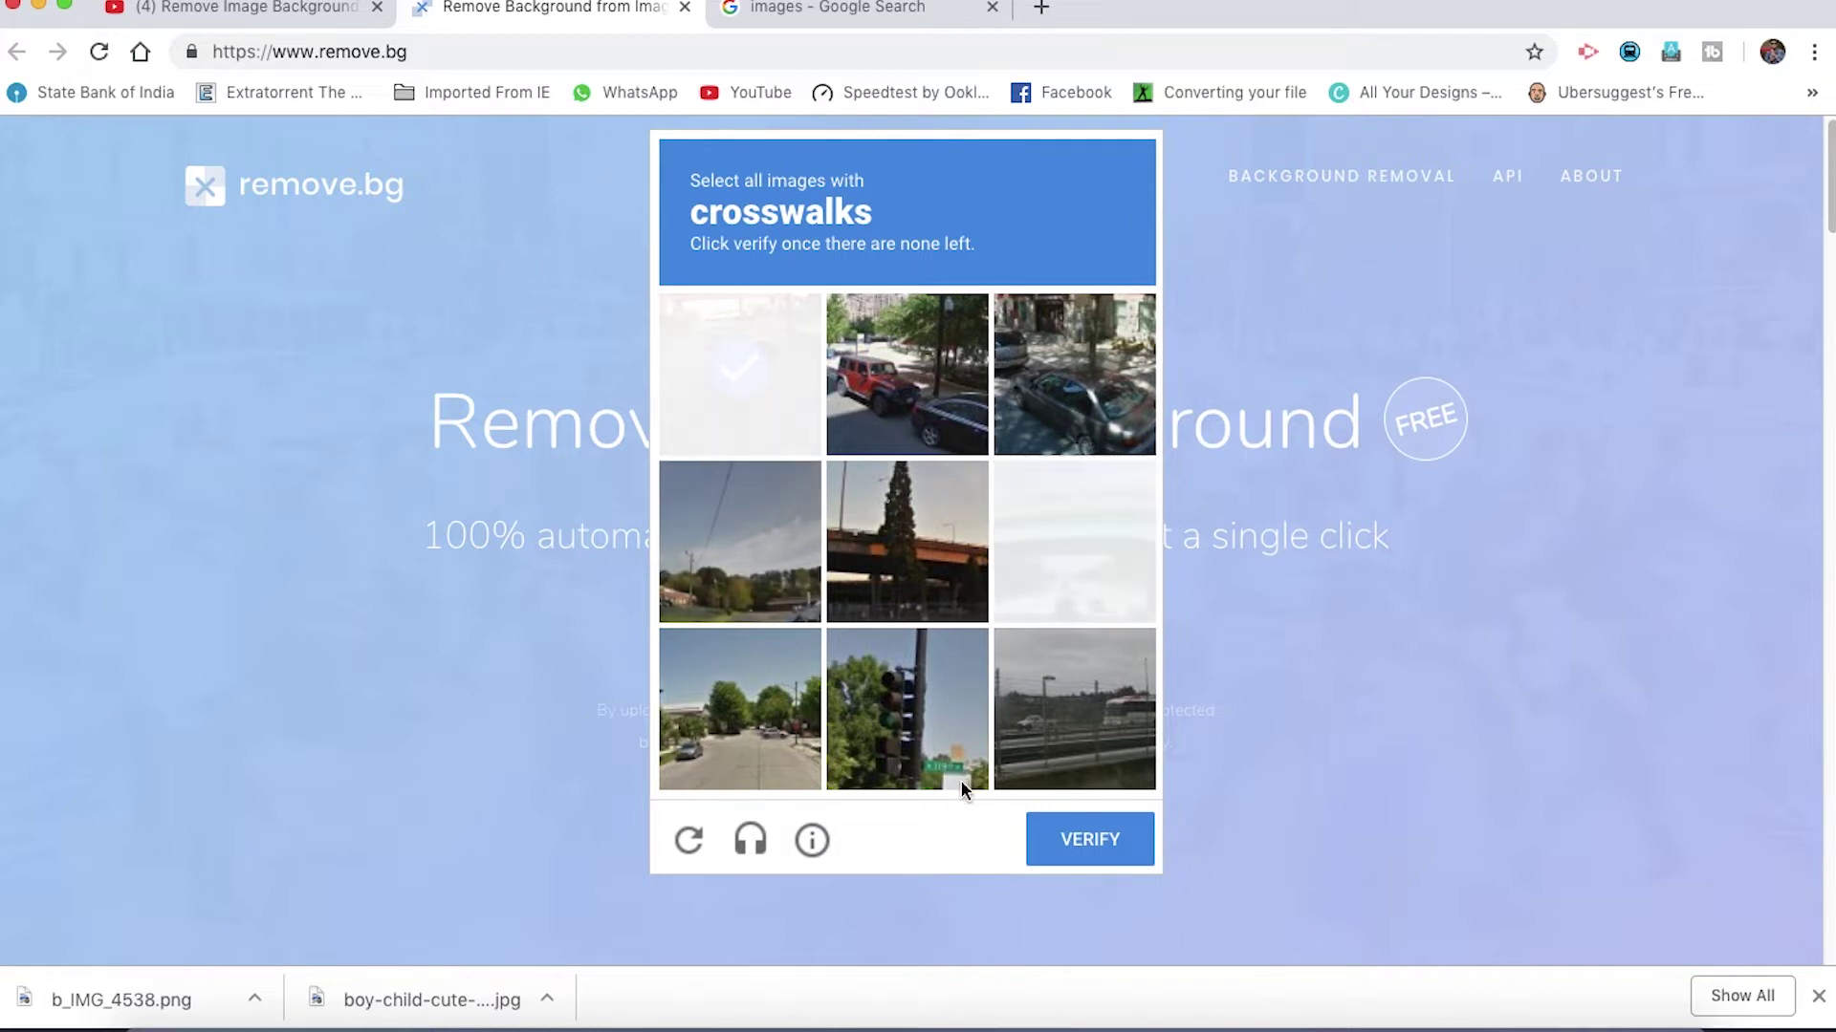
left_click(726, 744)
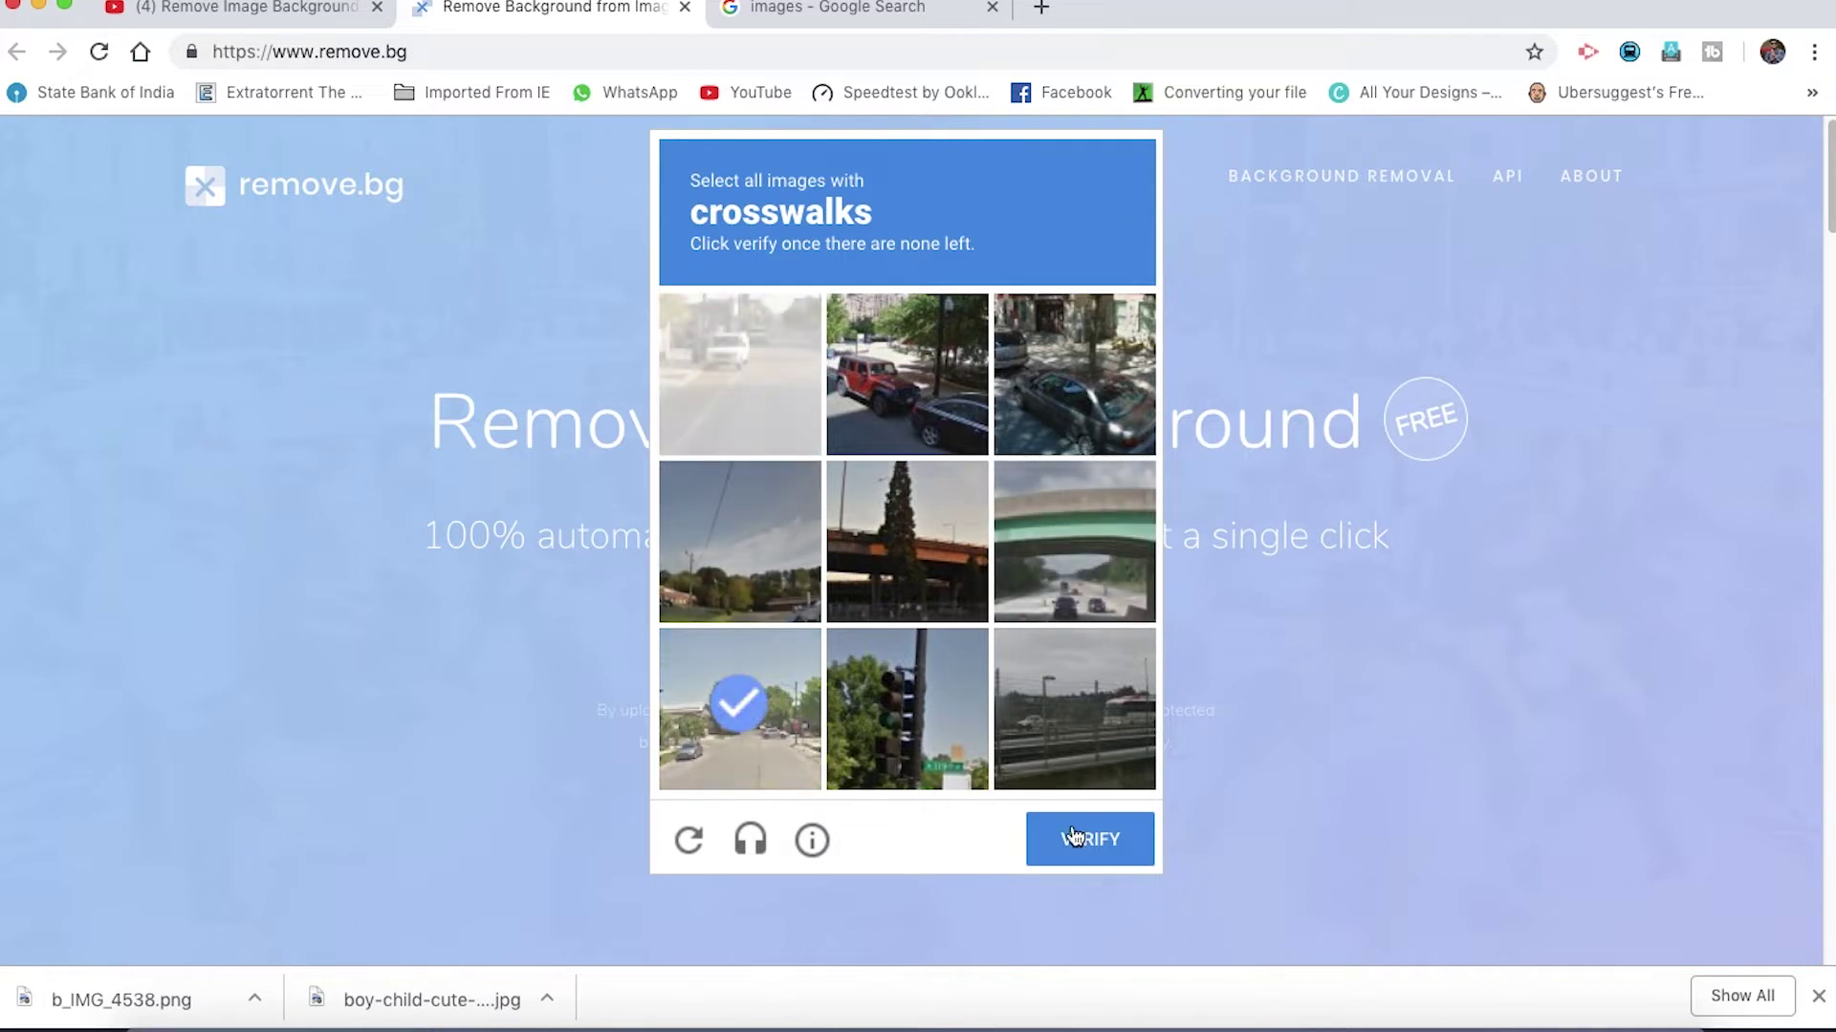
left_click(1085, 865)
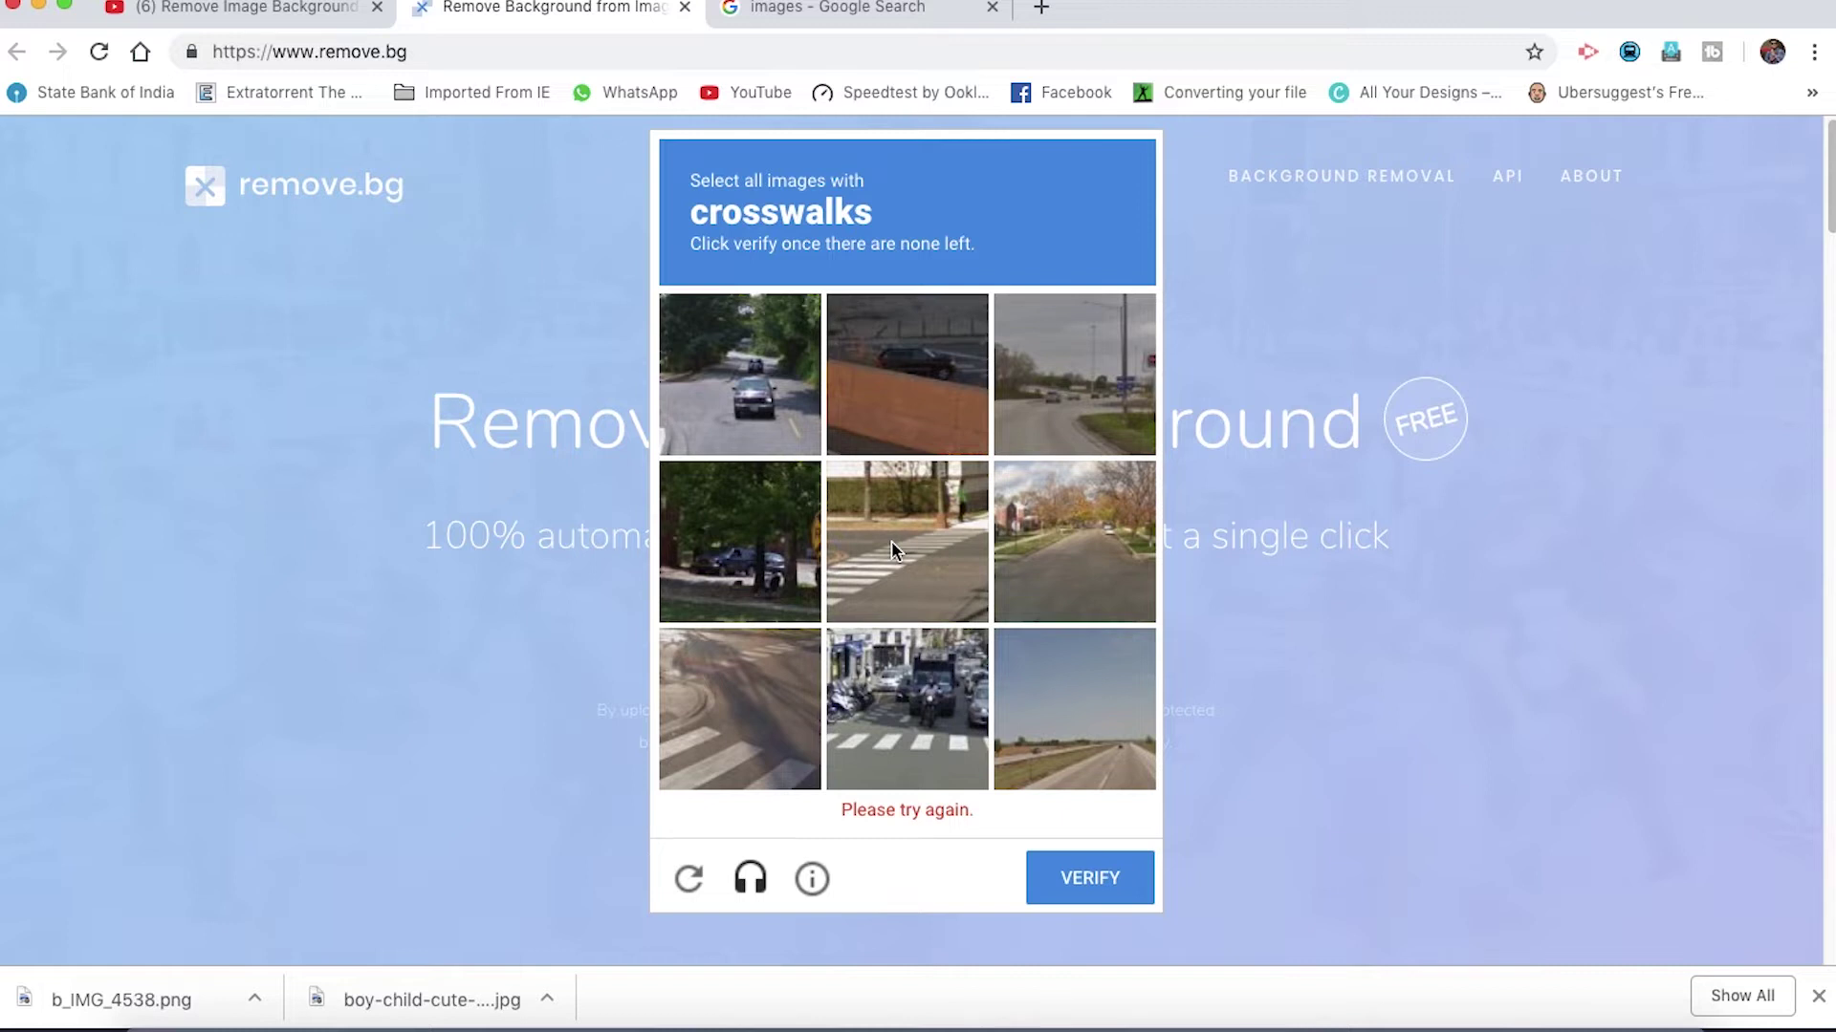
Mark the remaining crosswalk tiles, including newly loaded ones, and pass the check.
left_click(891, 542)
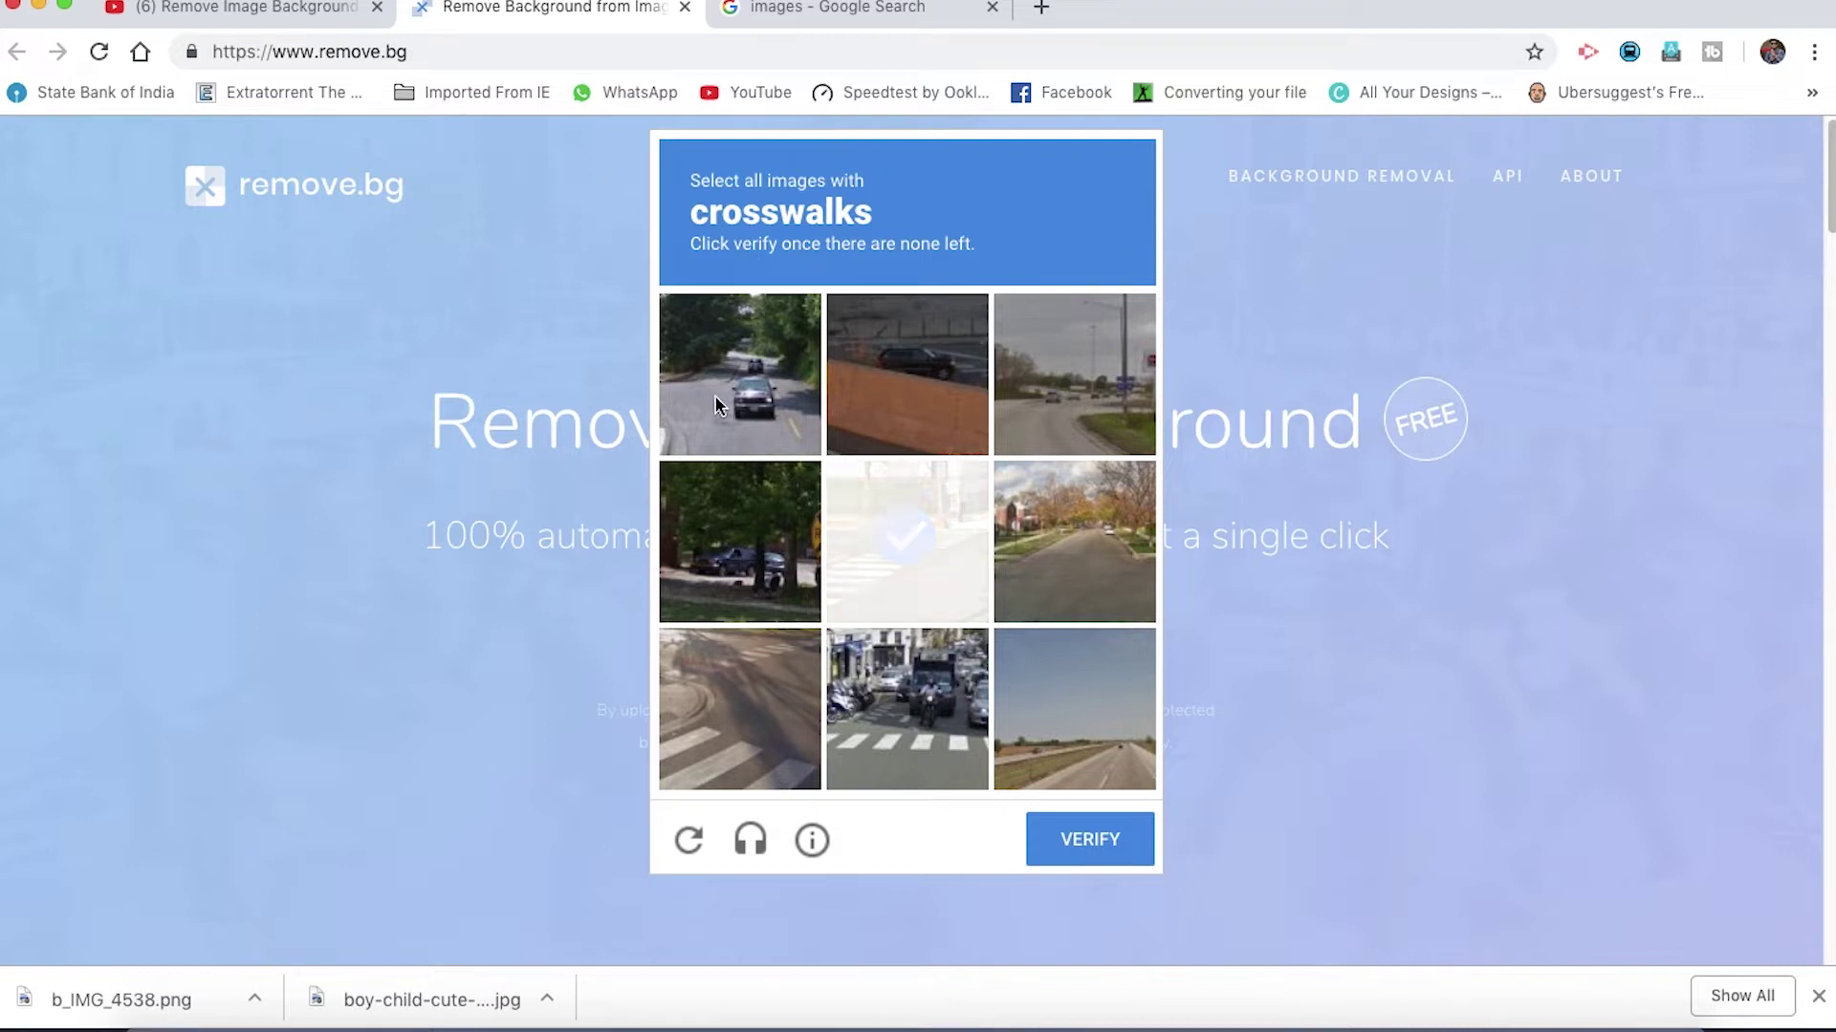
left_click(713, 750)
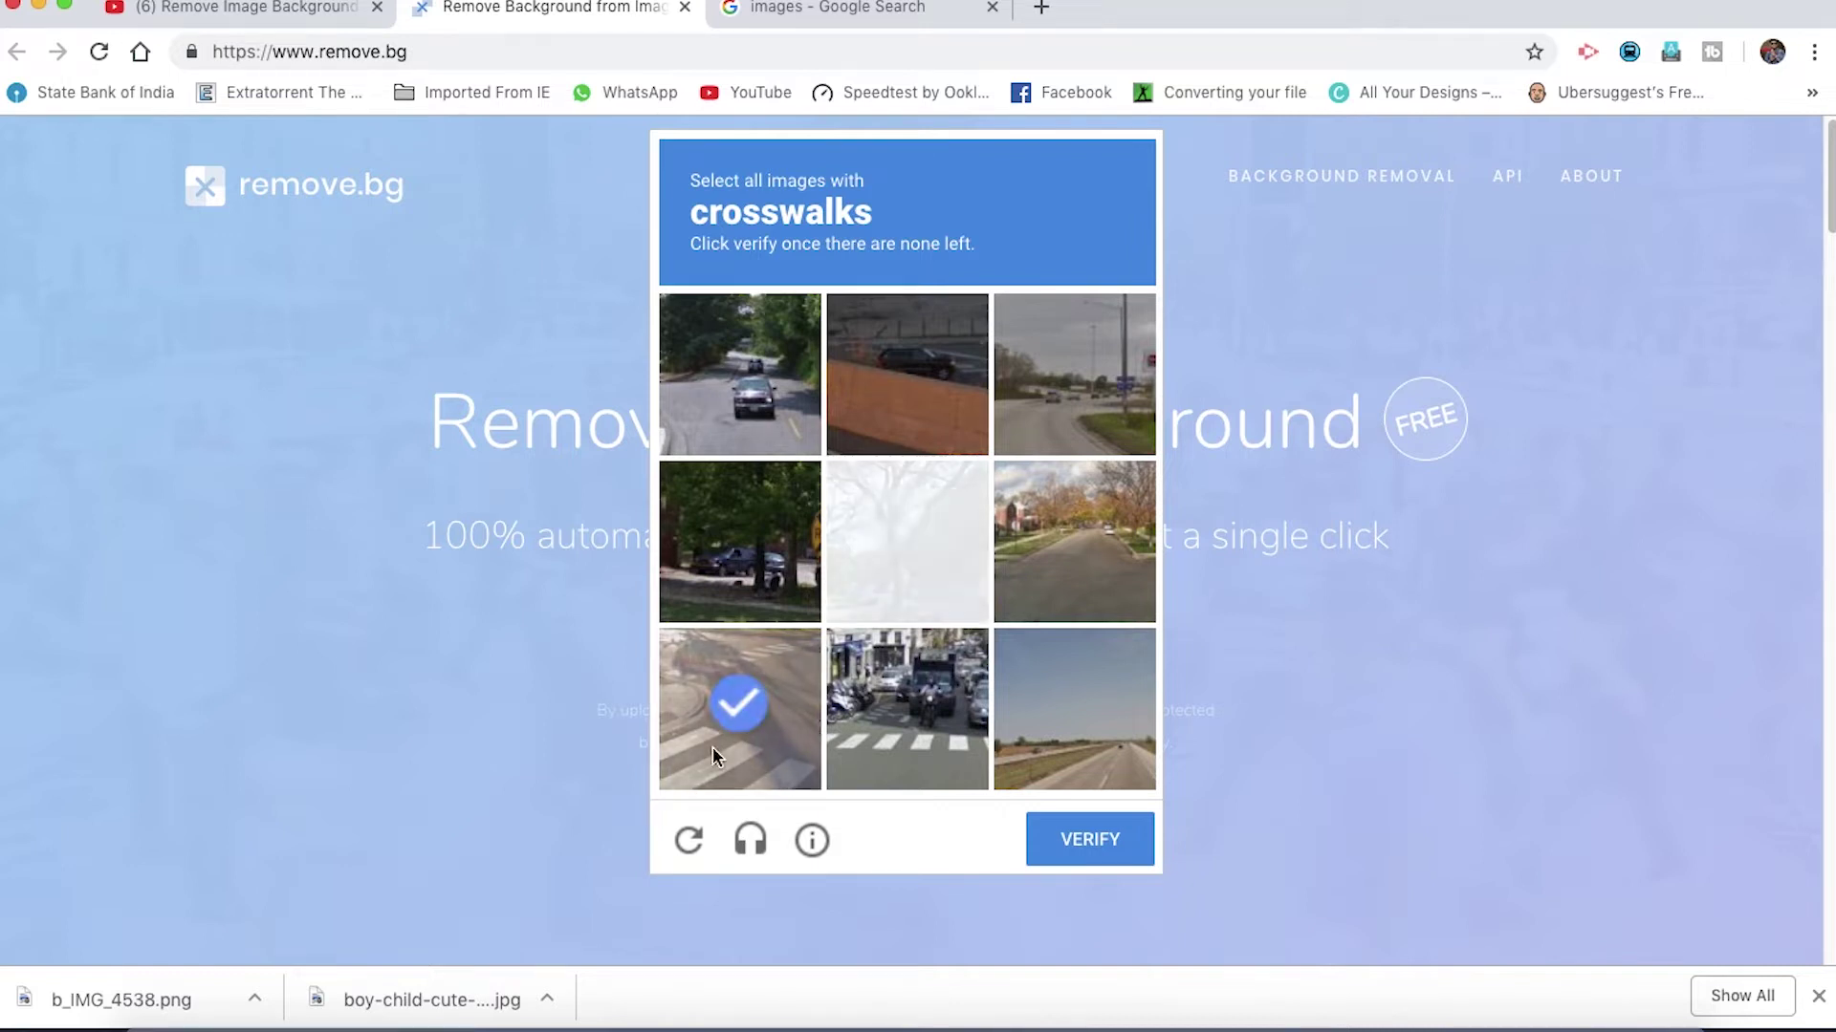
left_click(916, 749)
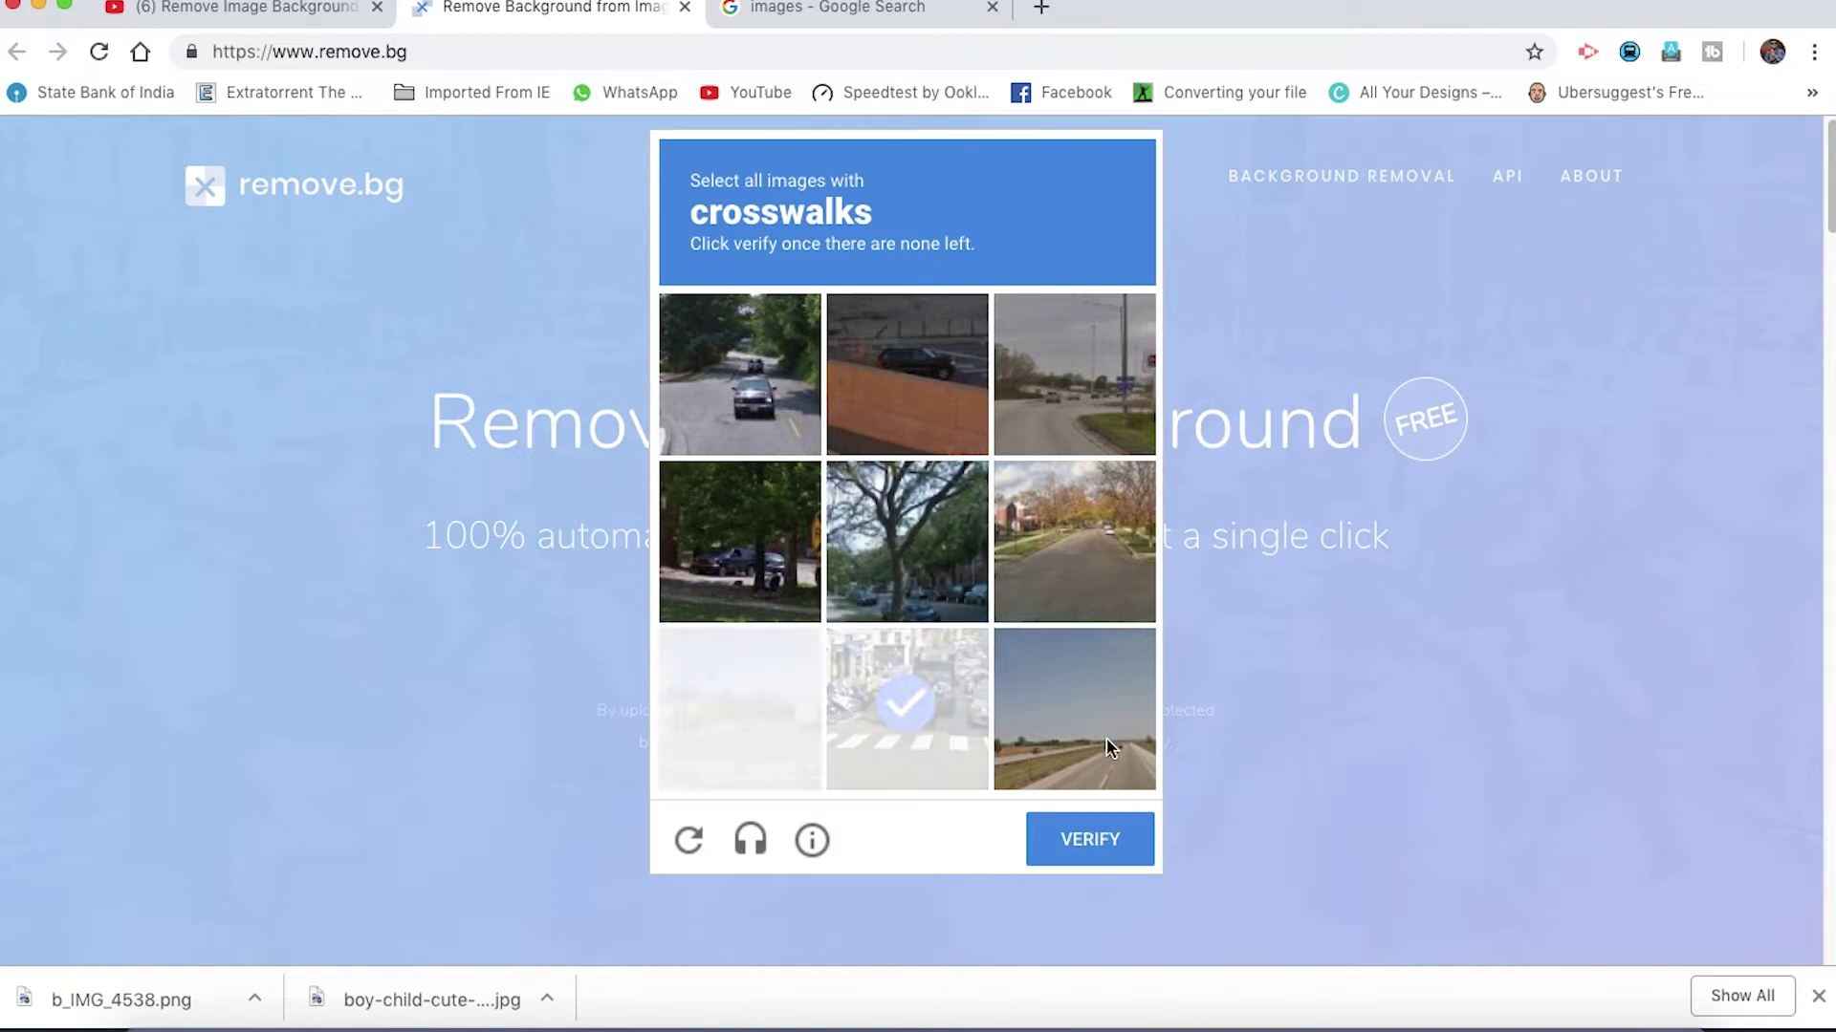
left_click(746, 745)
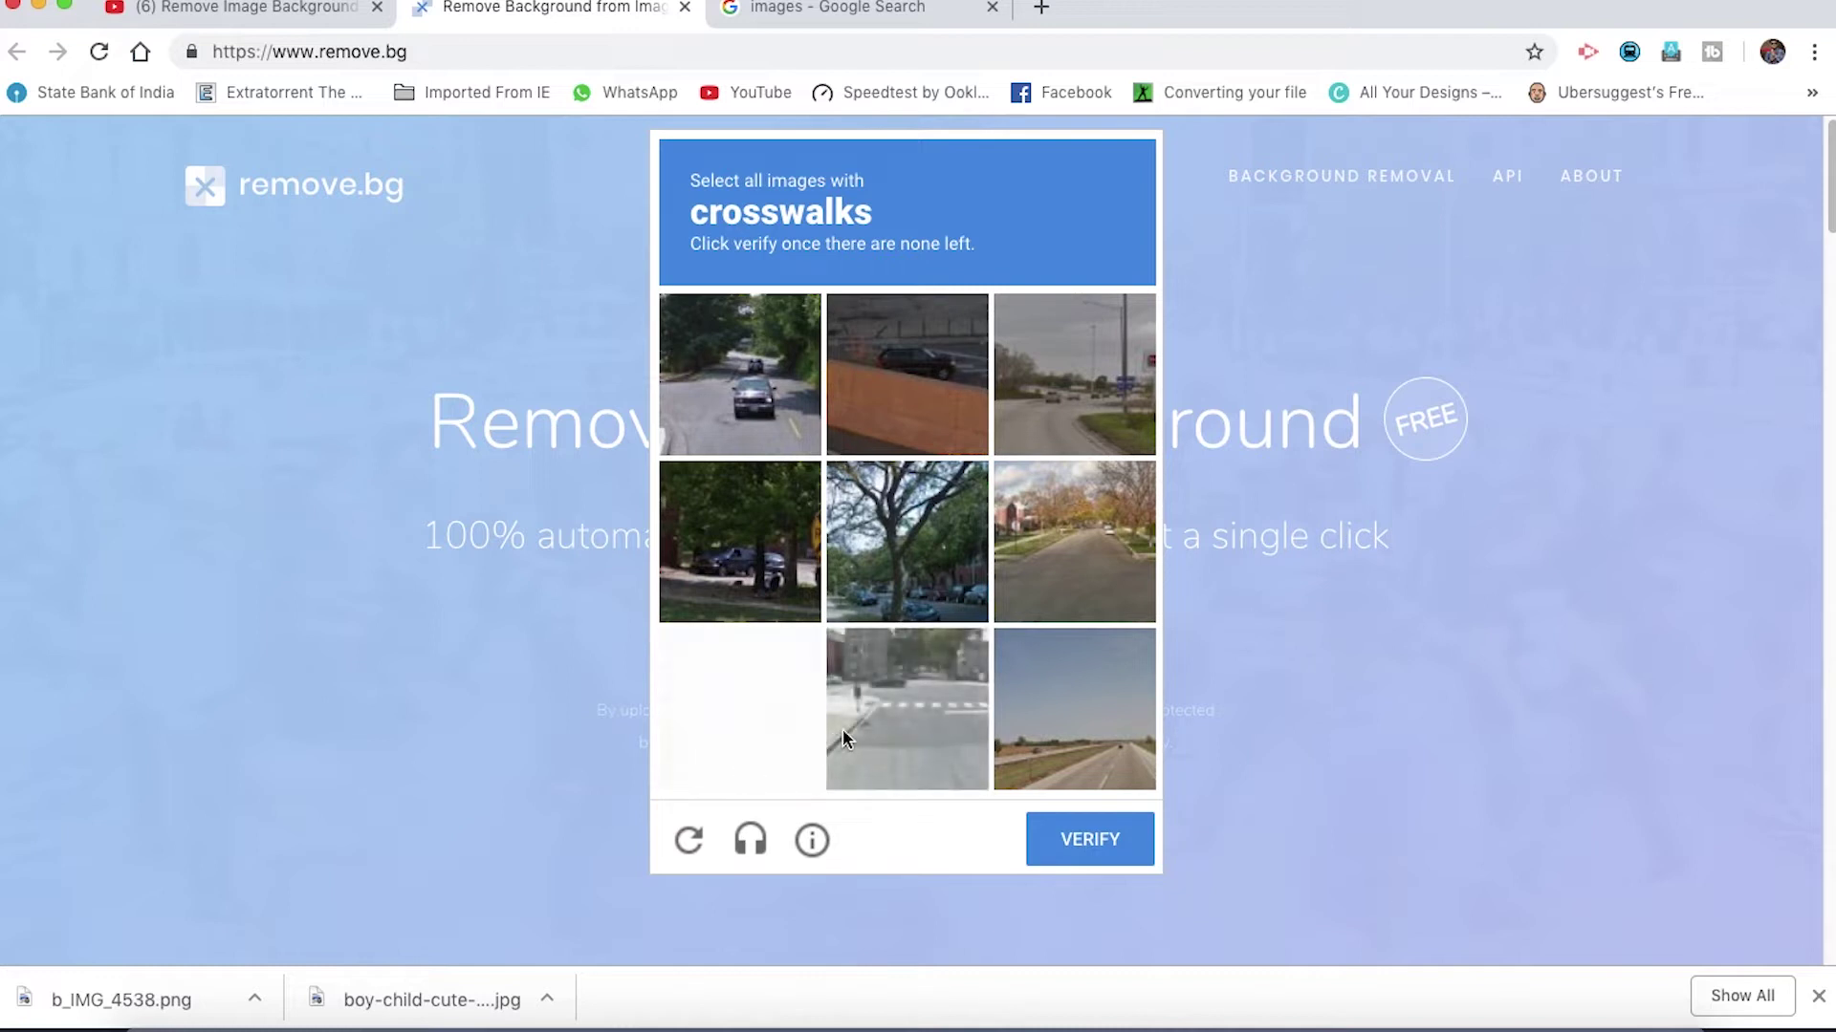
left_click(906, 717)
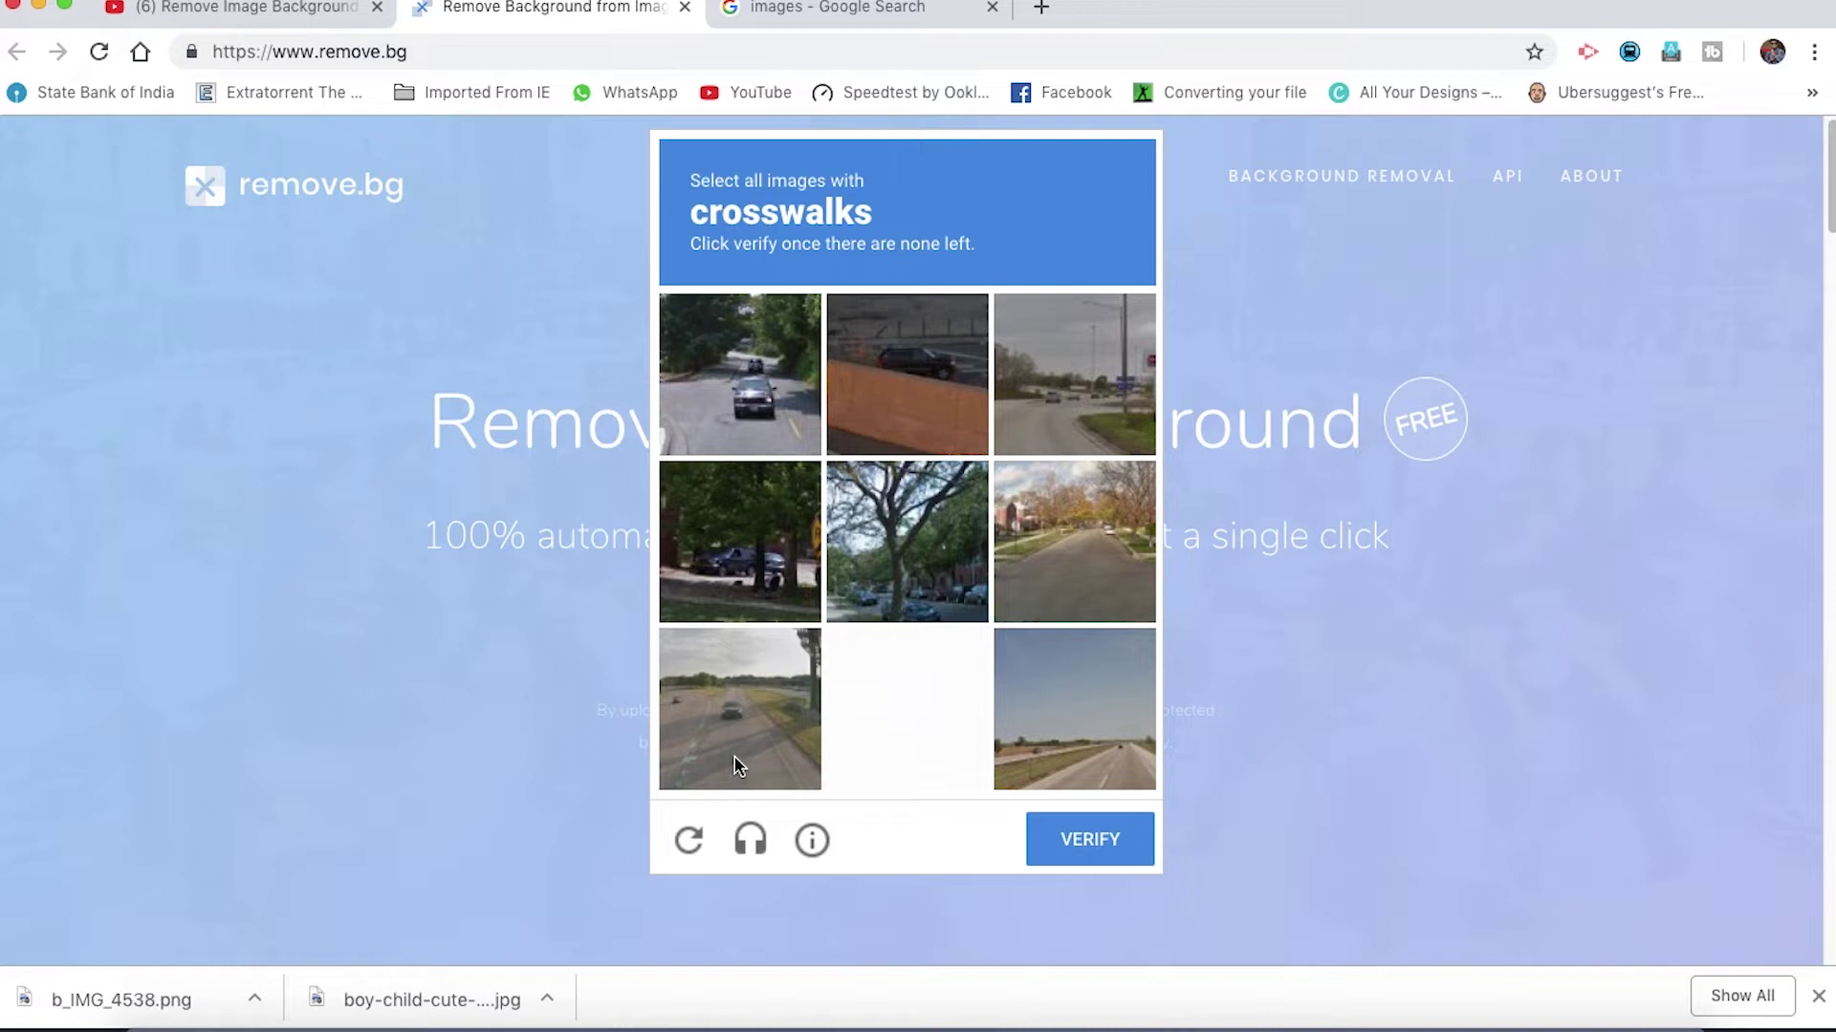
left_click(1103, 839)
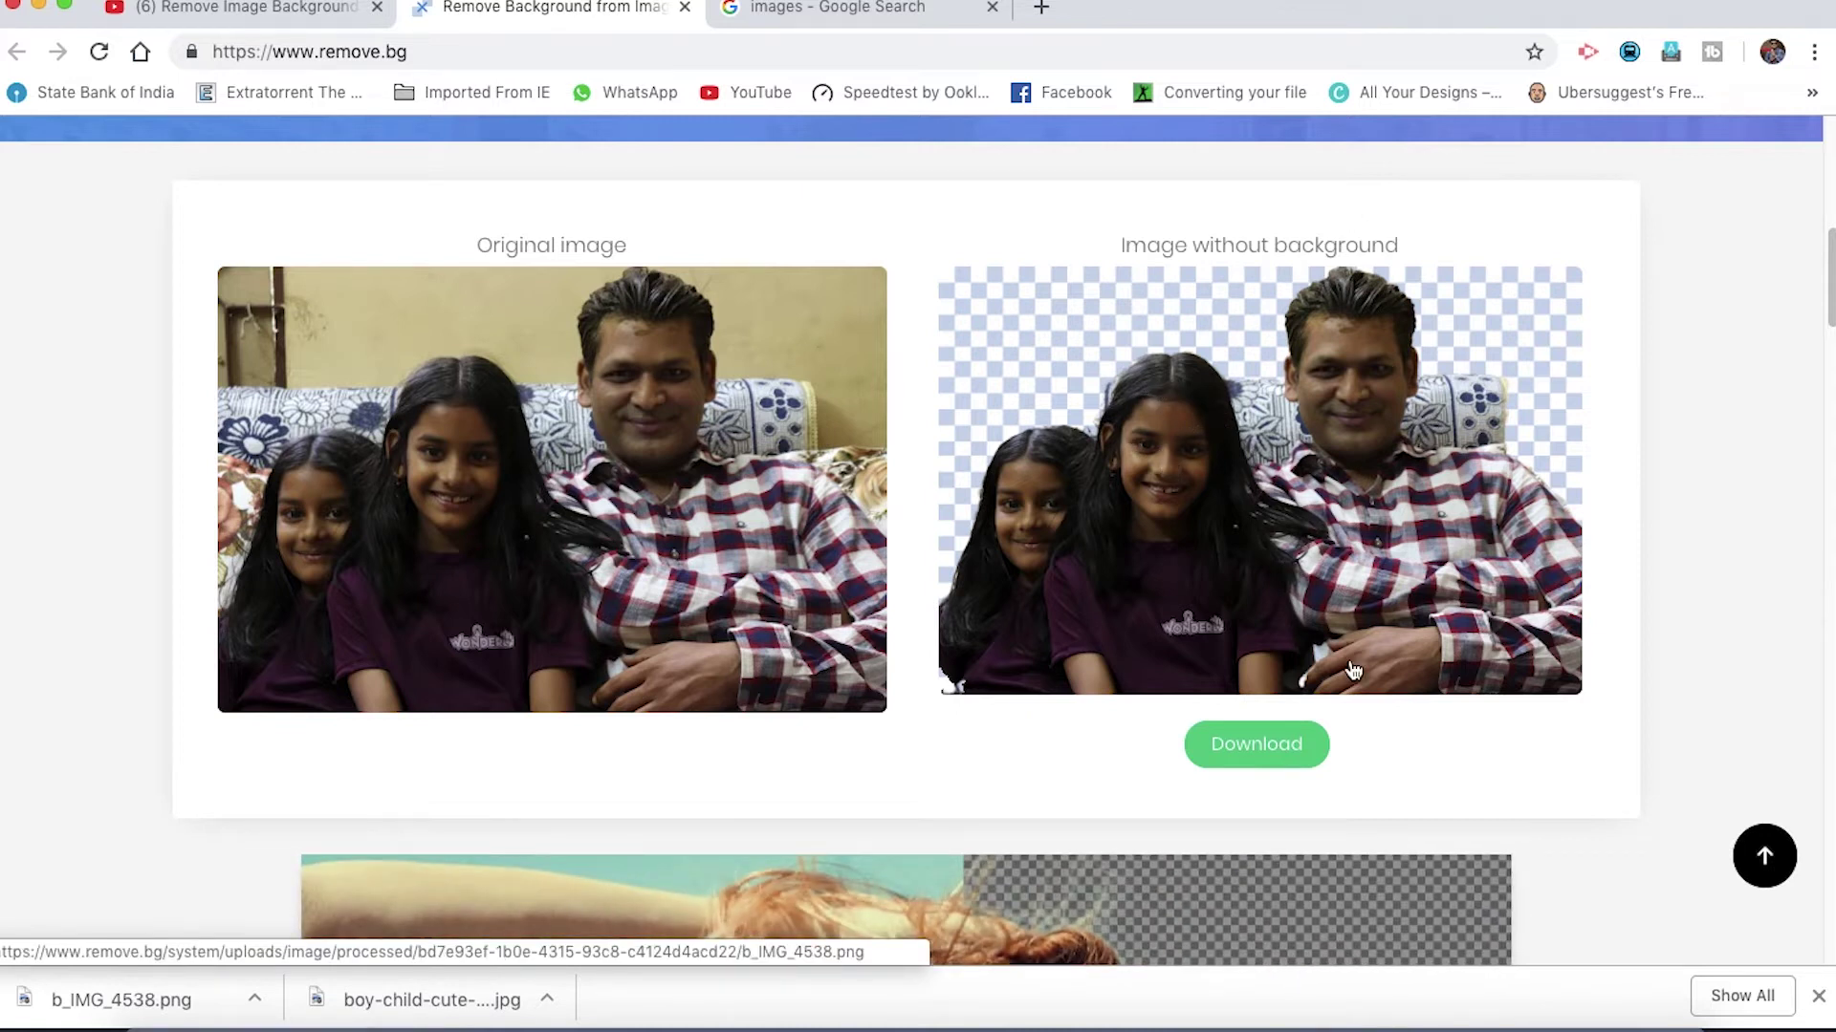
Download the background-free family photo as b_IMG_4538.png and return to the page top.
left_click(1270, 749)
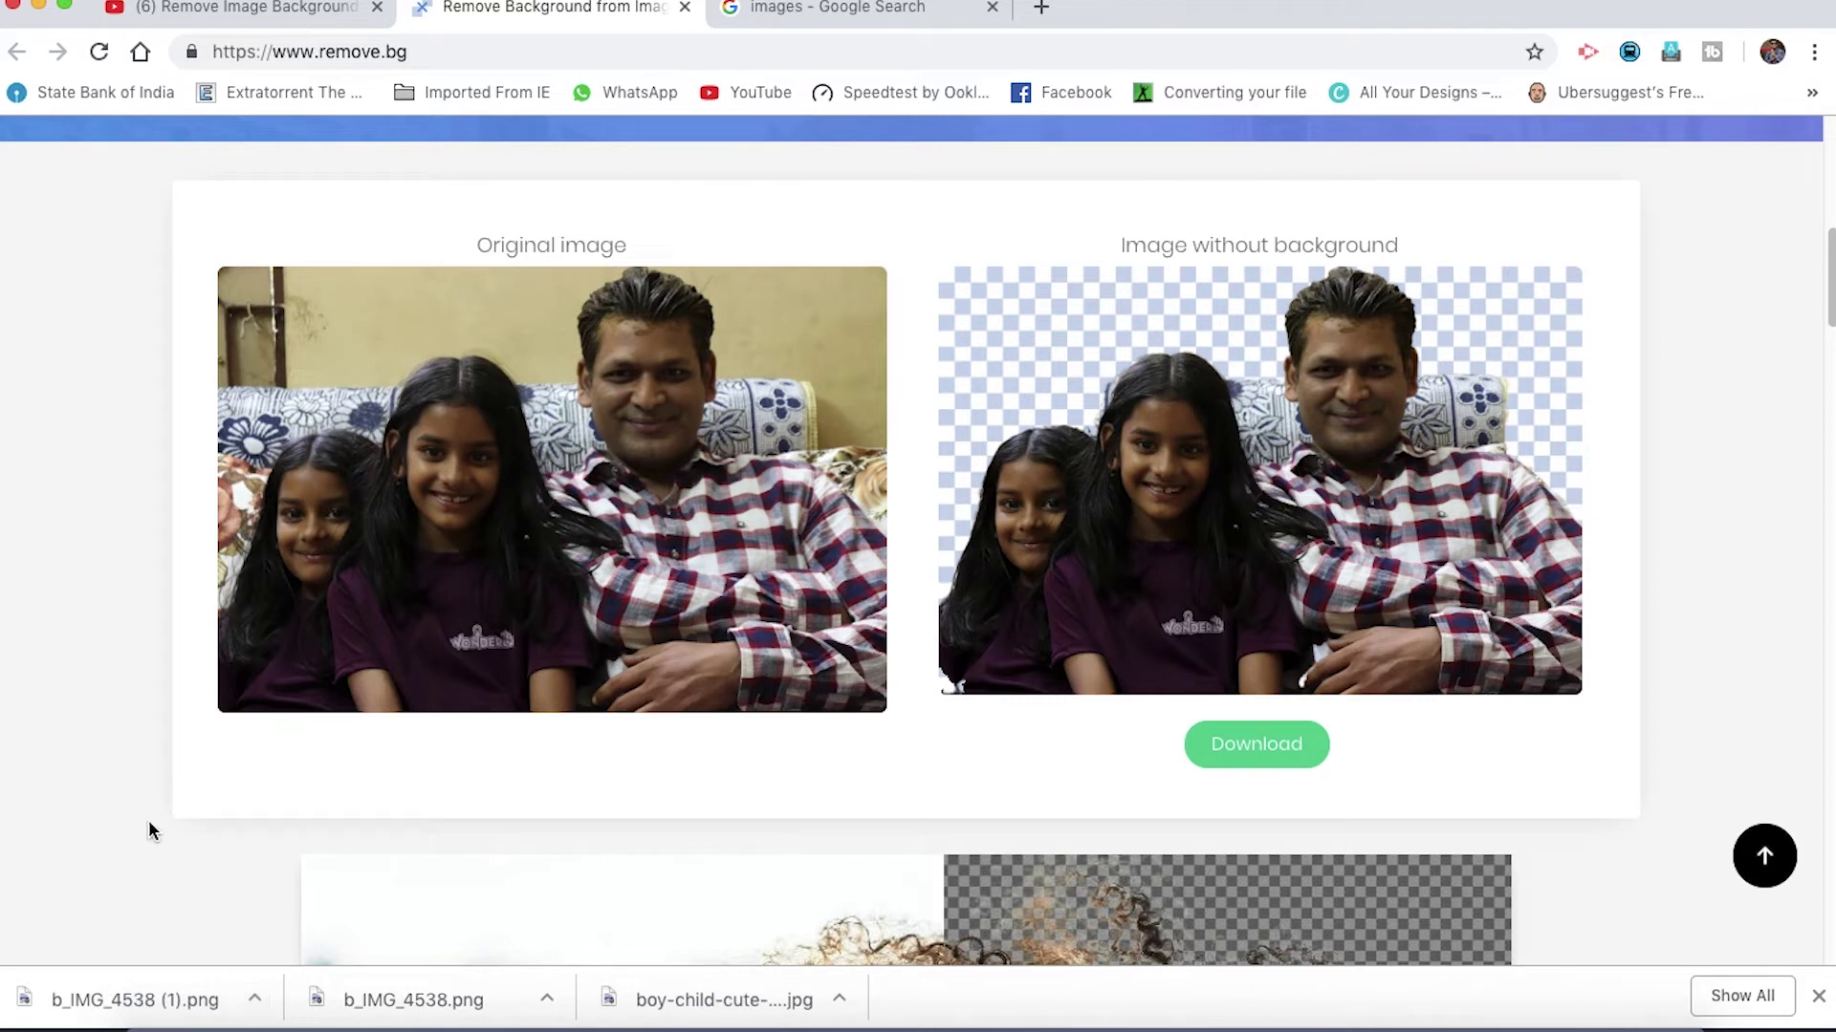
scroll(147, 819, "down", 1)
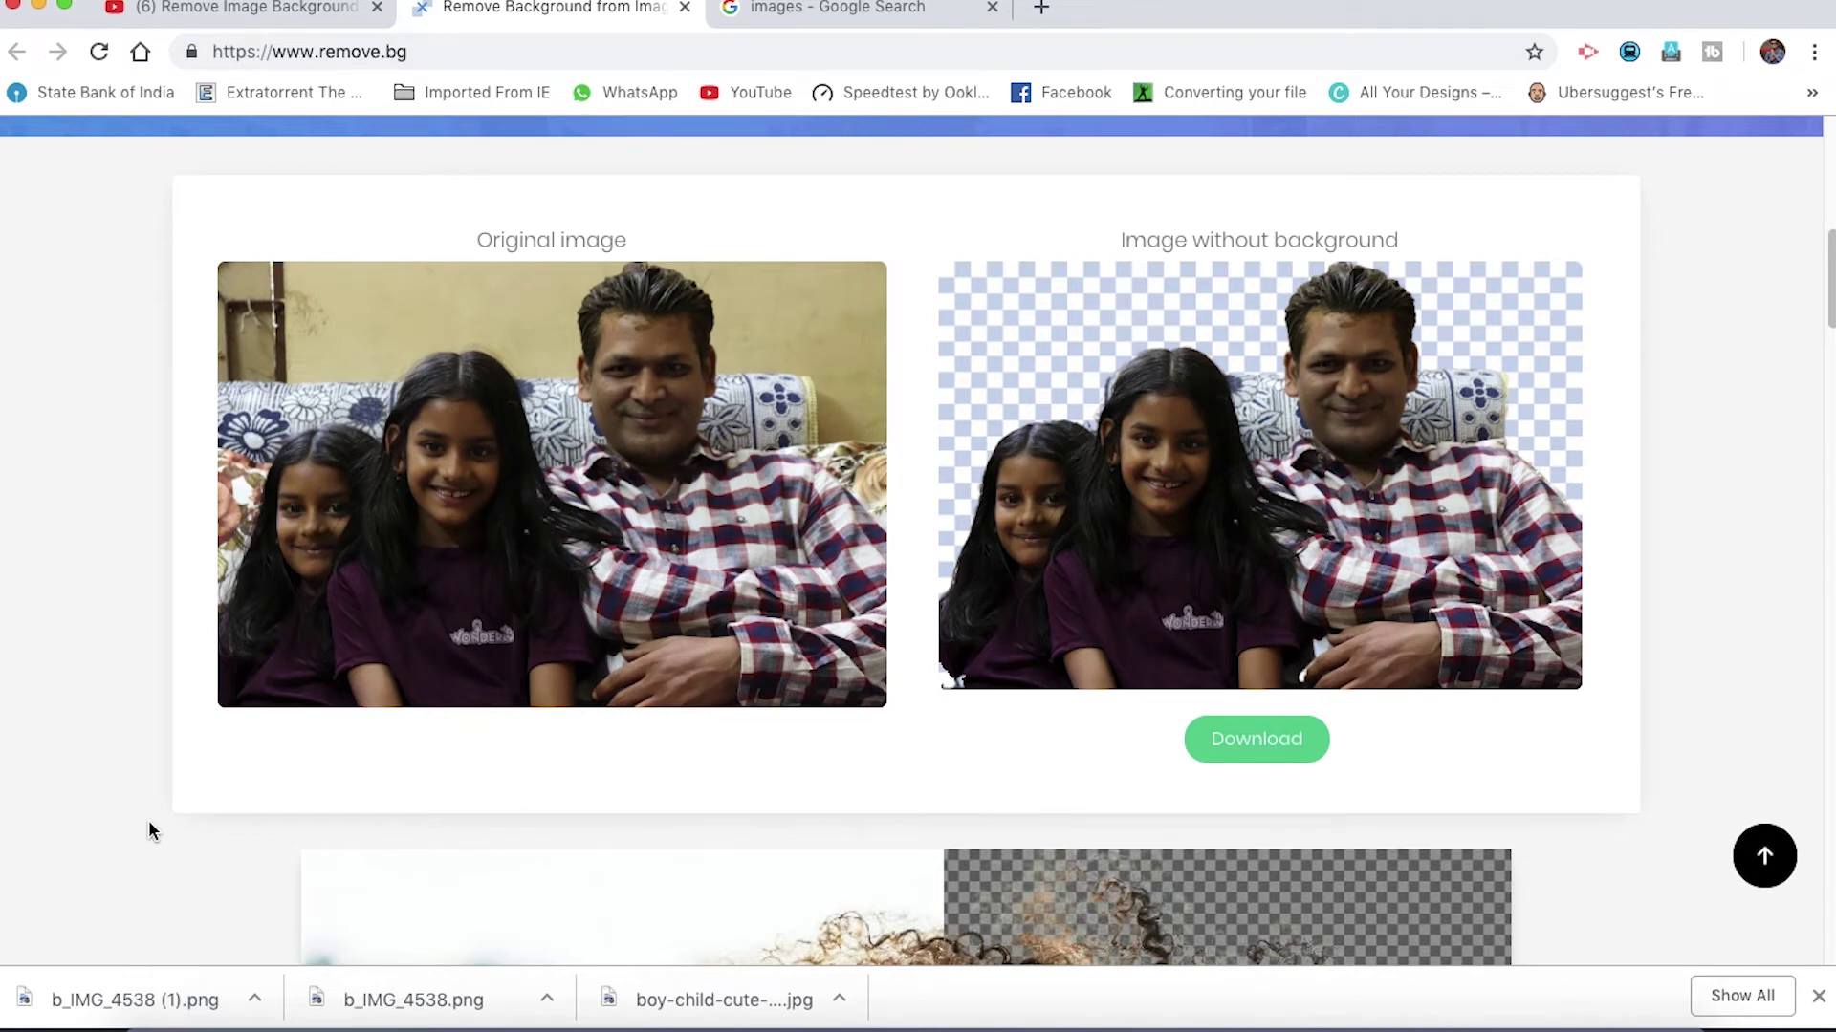
scroll(147, 818, "down", 2)
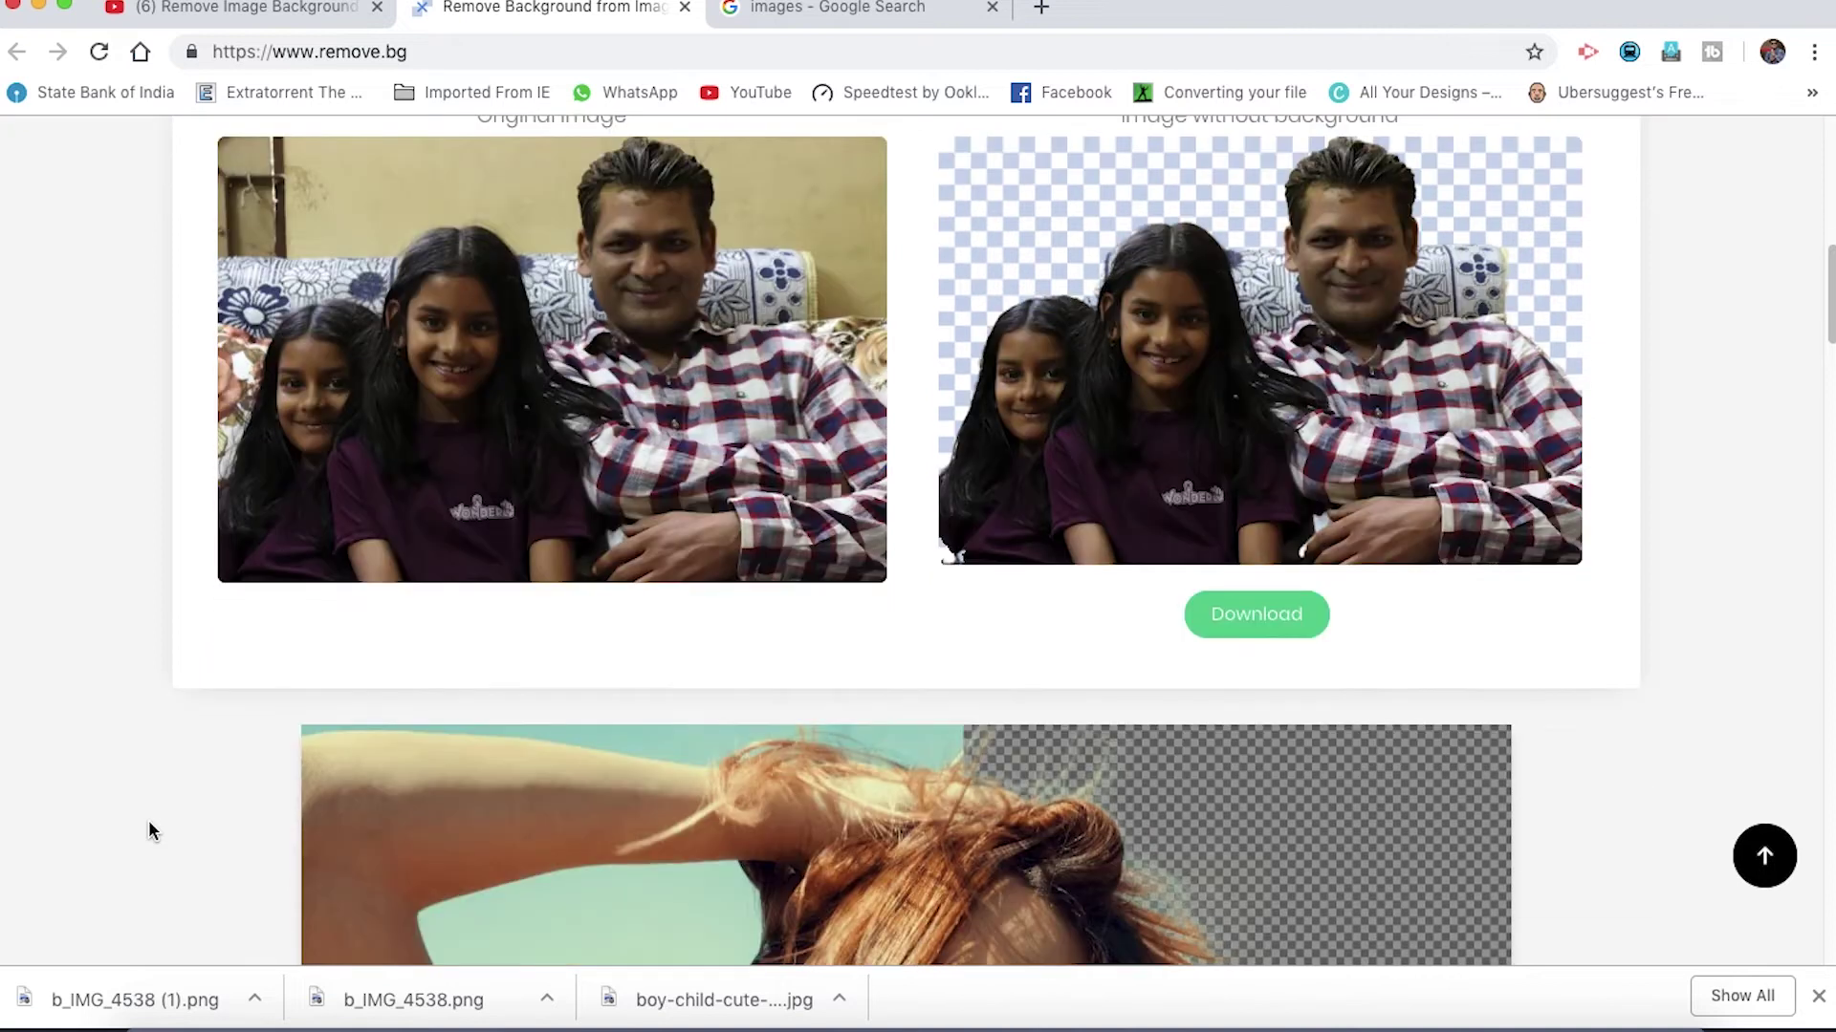
scroll(148, 818, "up", 10)
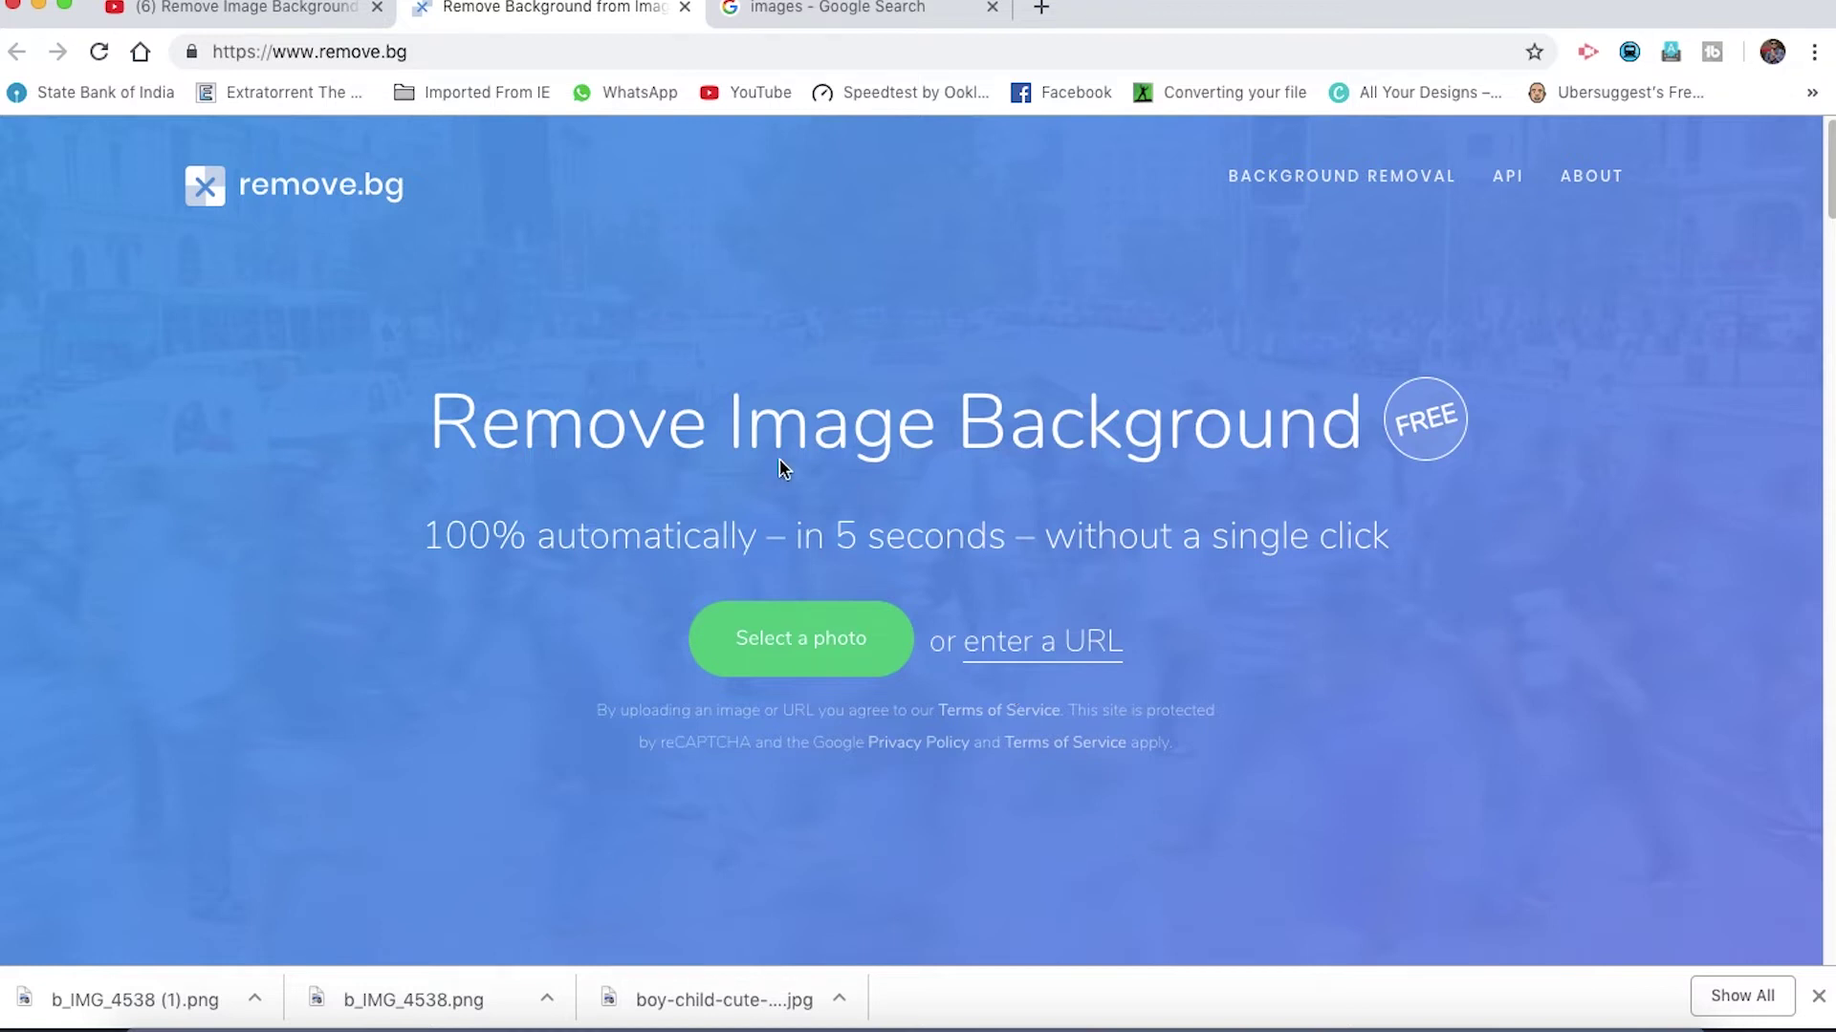
Copy the image address of the woman-by-palm-trees beach photo in Google Images.
left_click(789, 12)
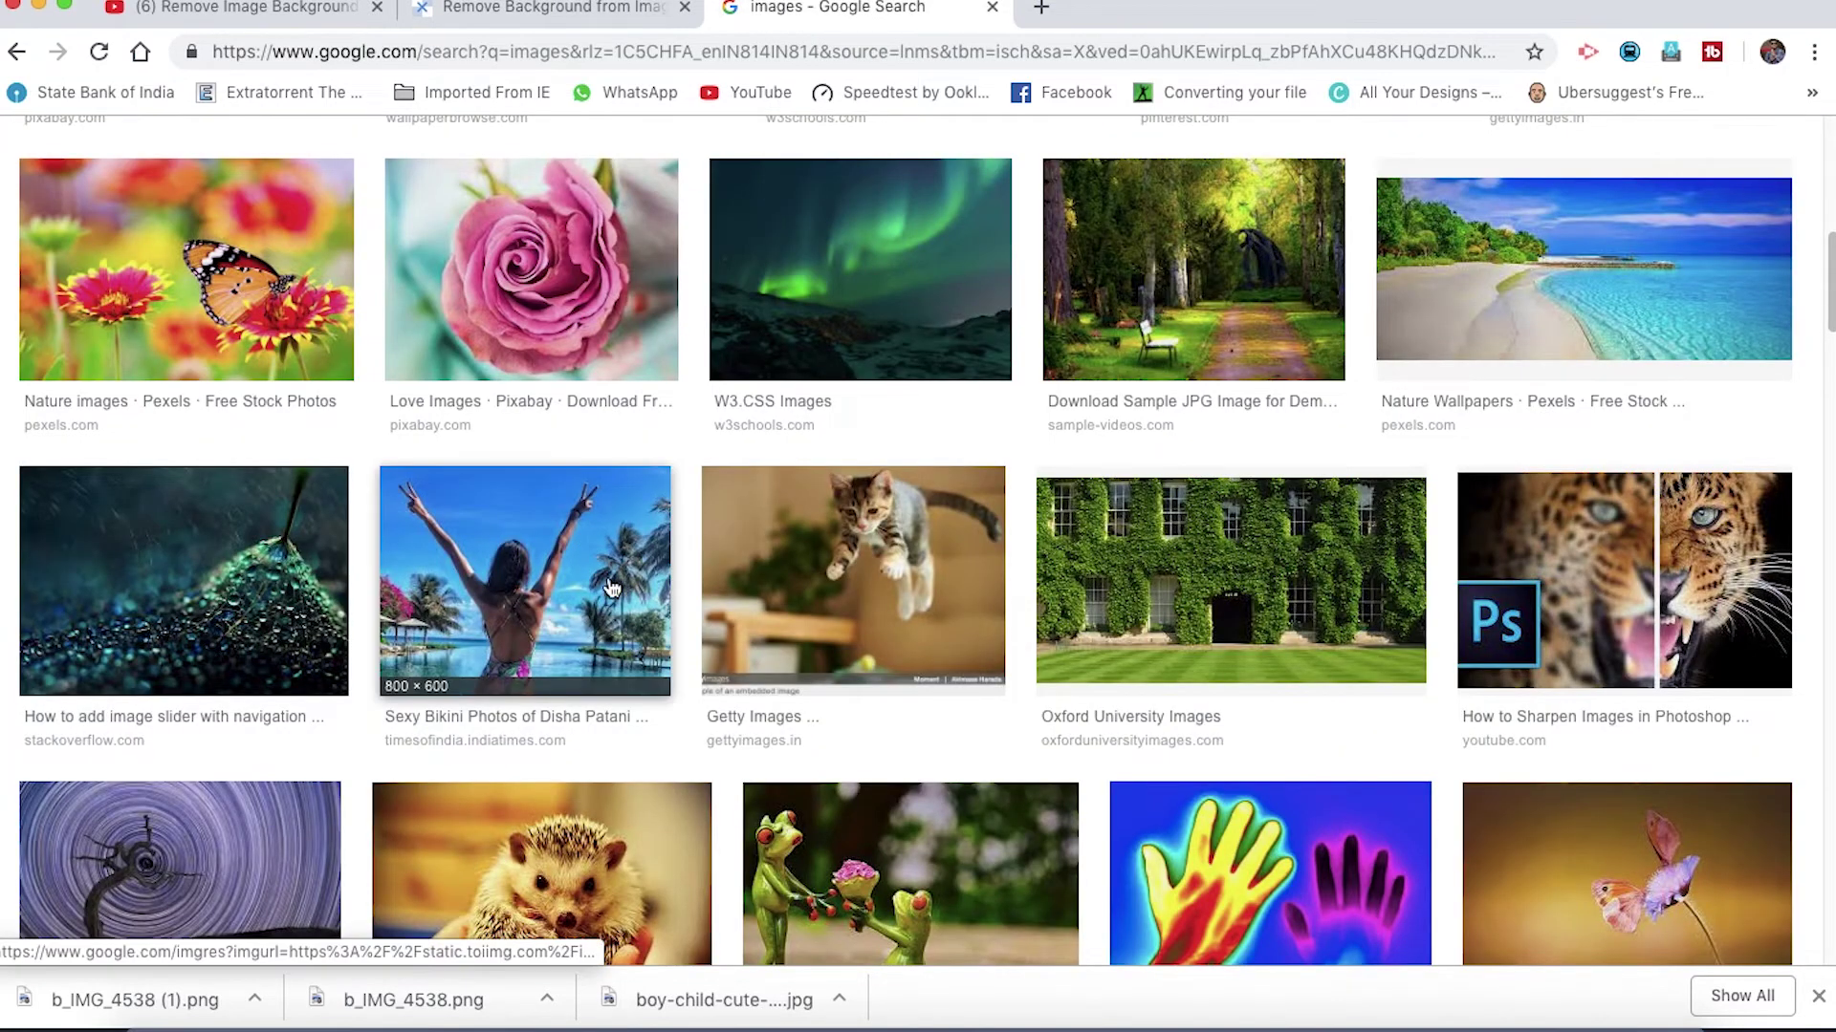
right_click(483, 572)
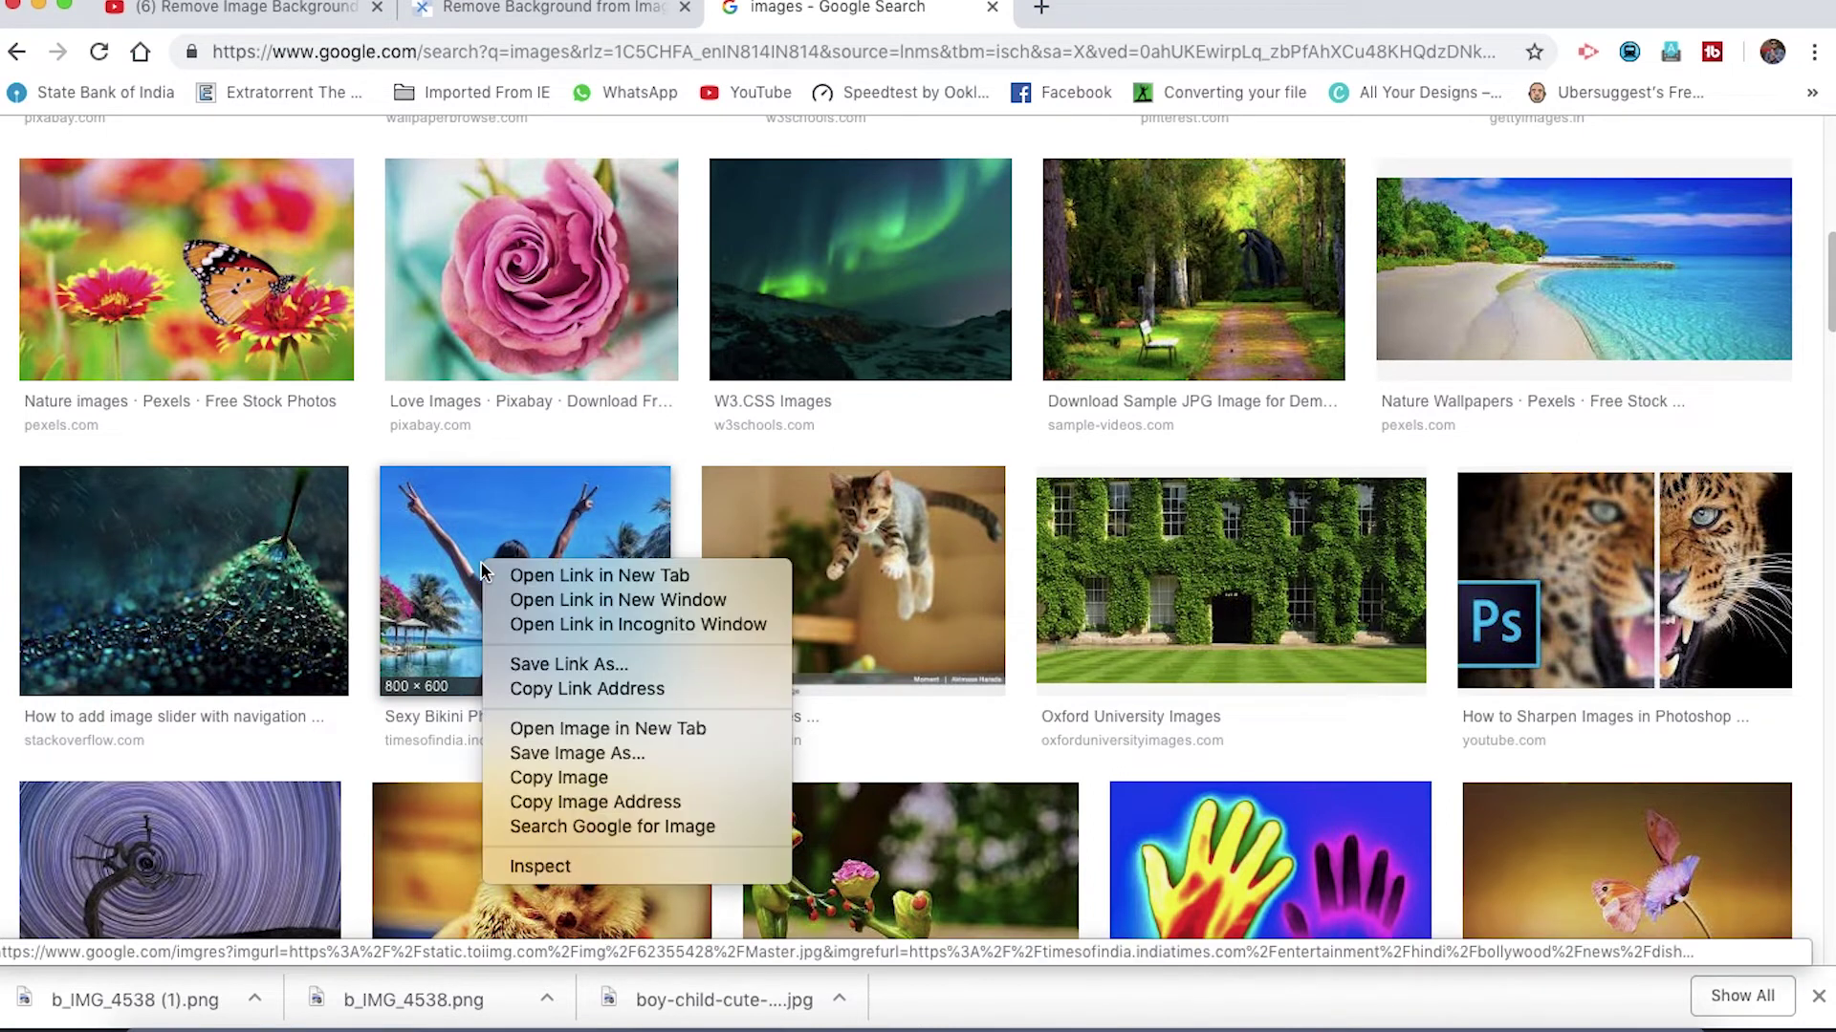
left_click(582, 808)
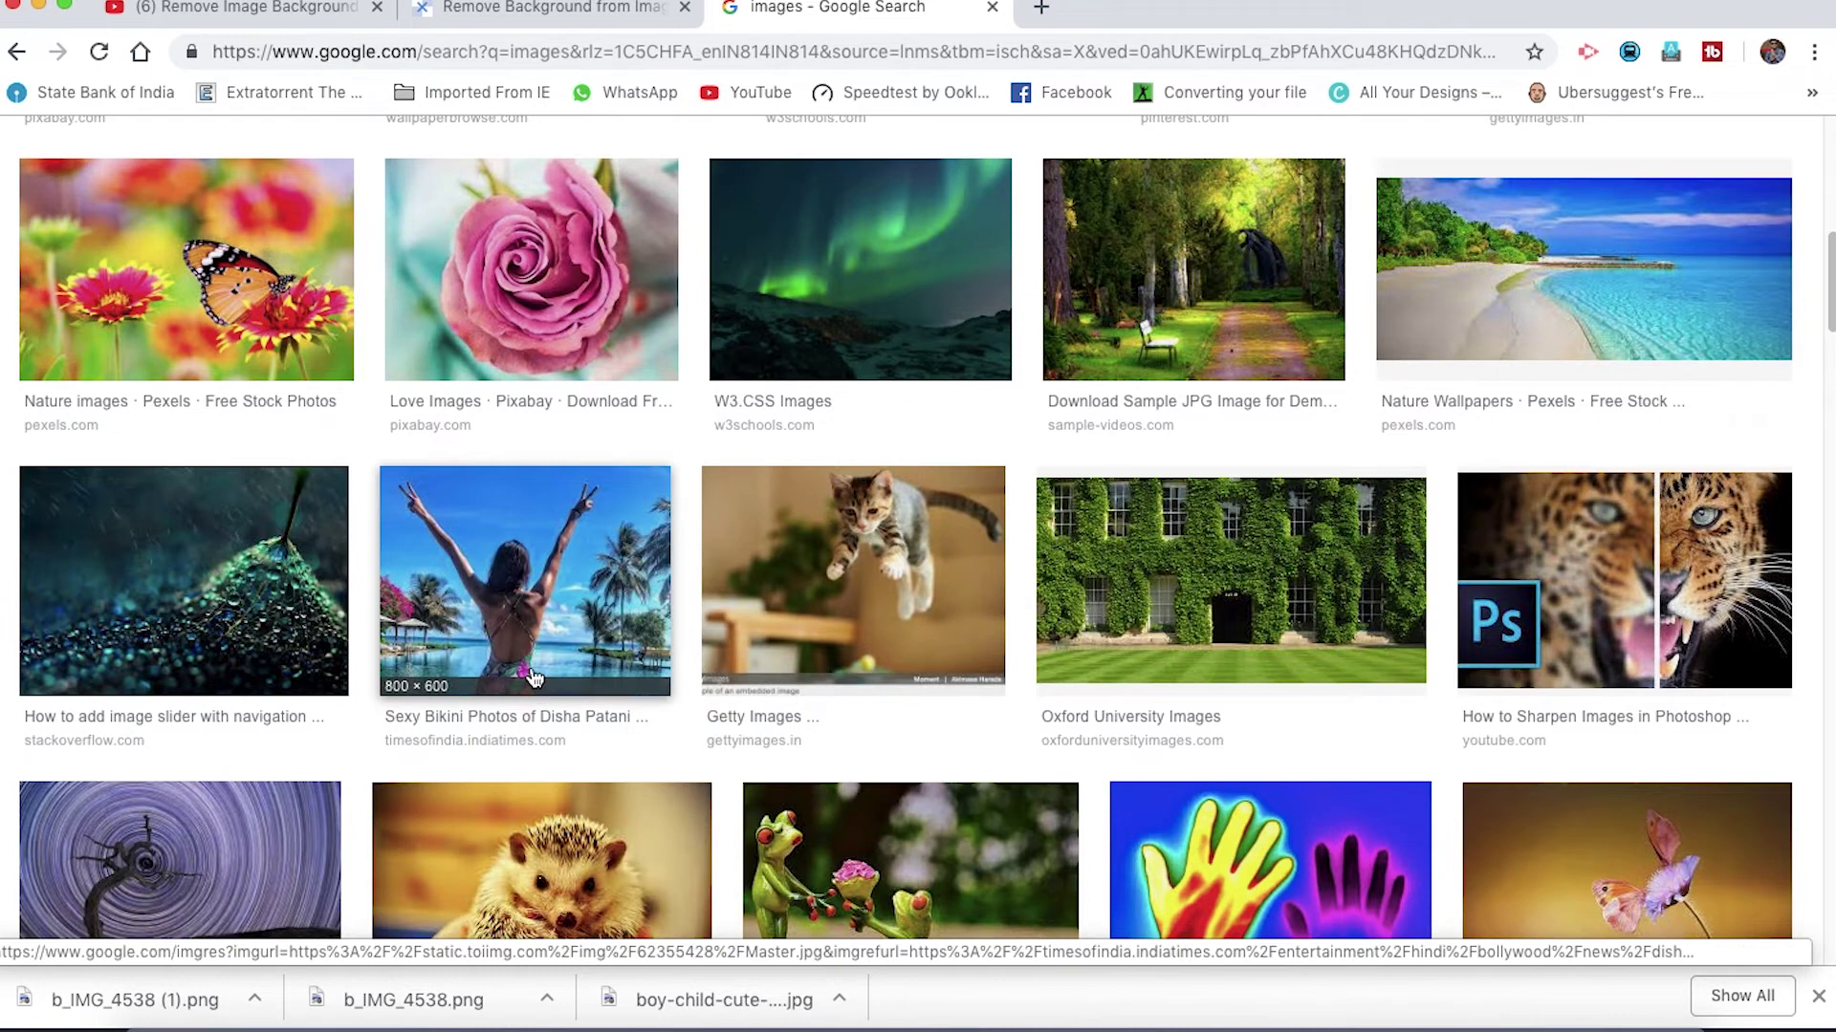
Paste the copied beach photo link into remove.bg's Image URL prompt and submit it.
left_click(590, 19)
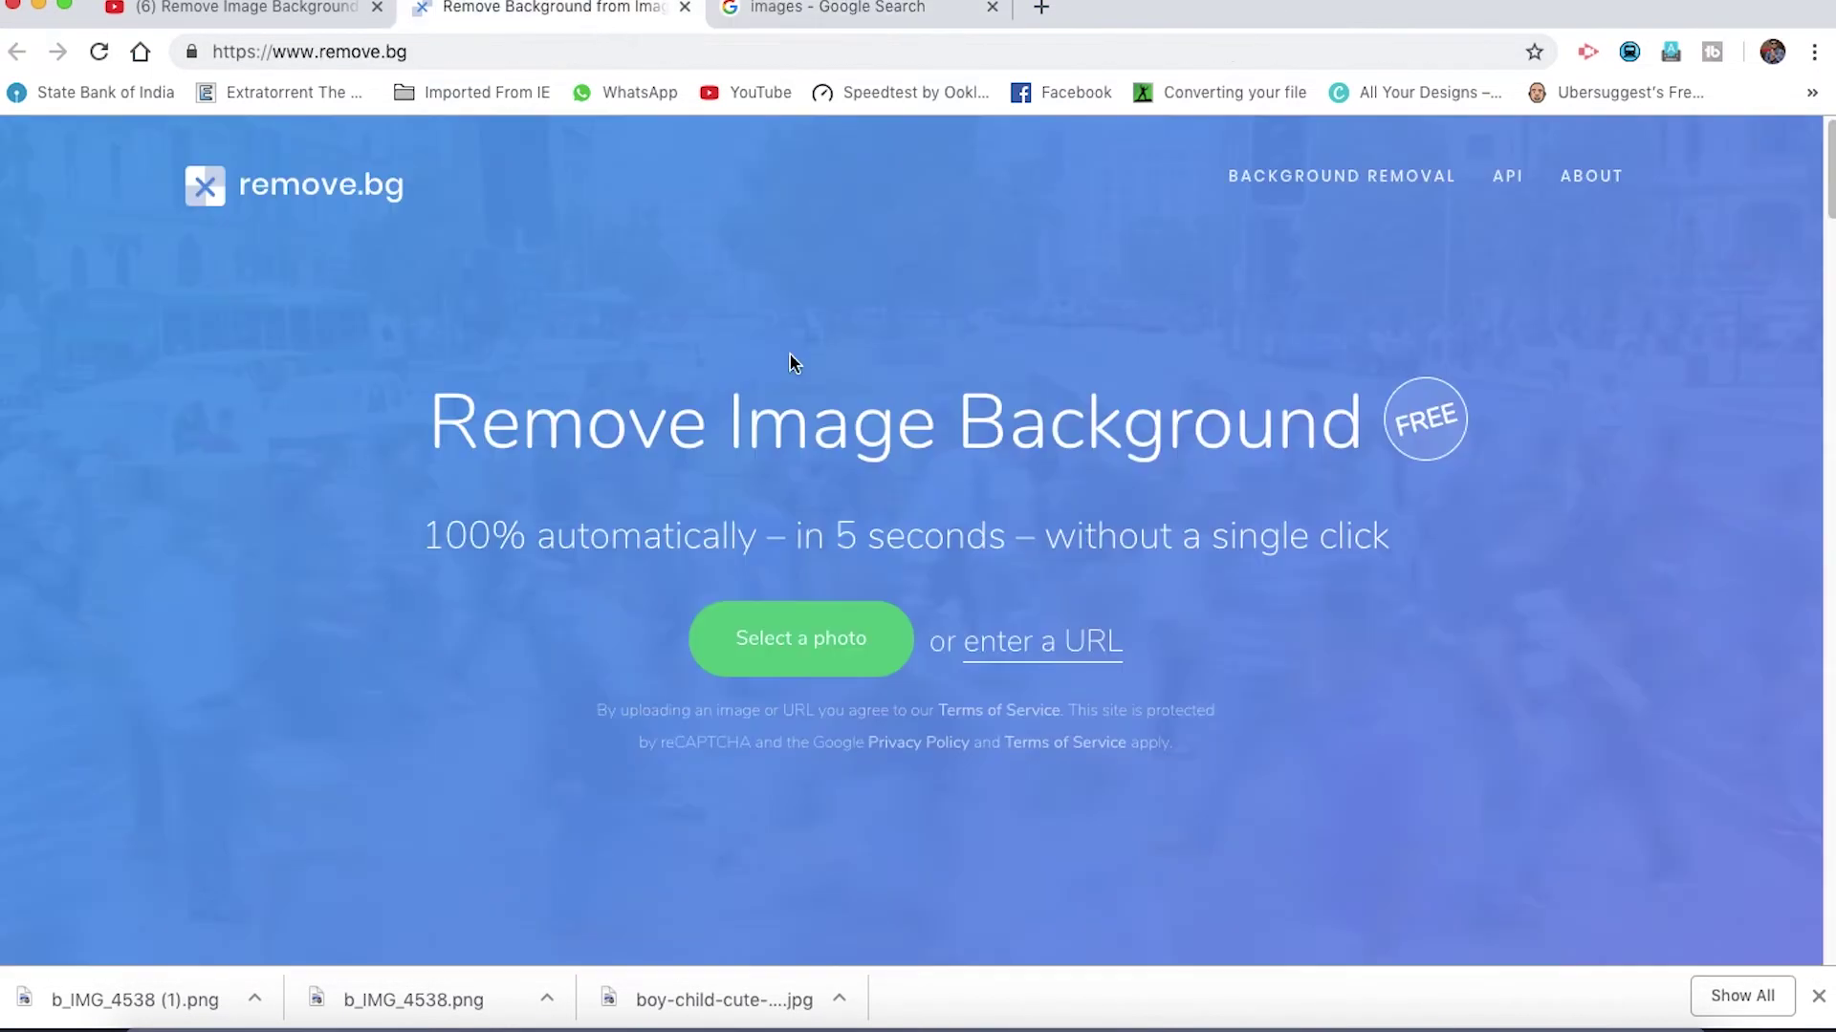
left_click(1032, 642)
right_click(777, 187)
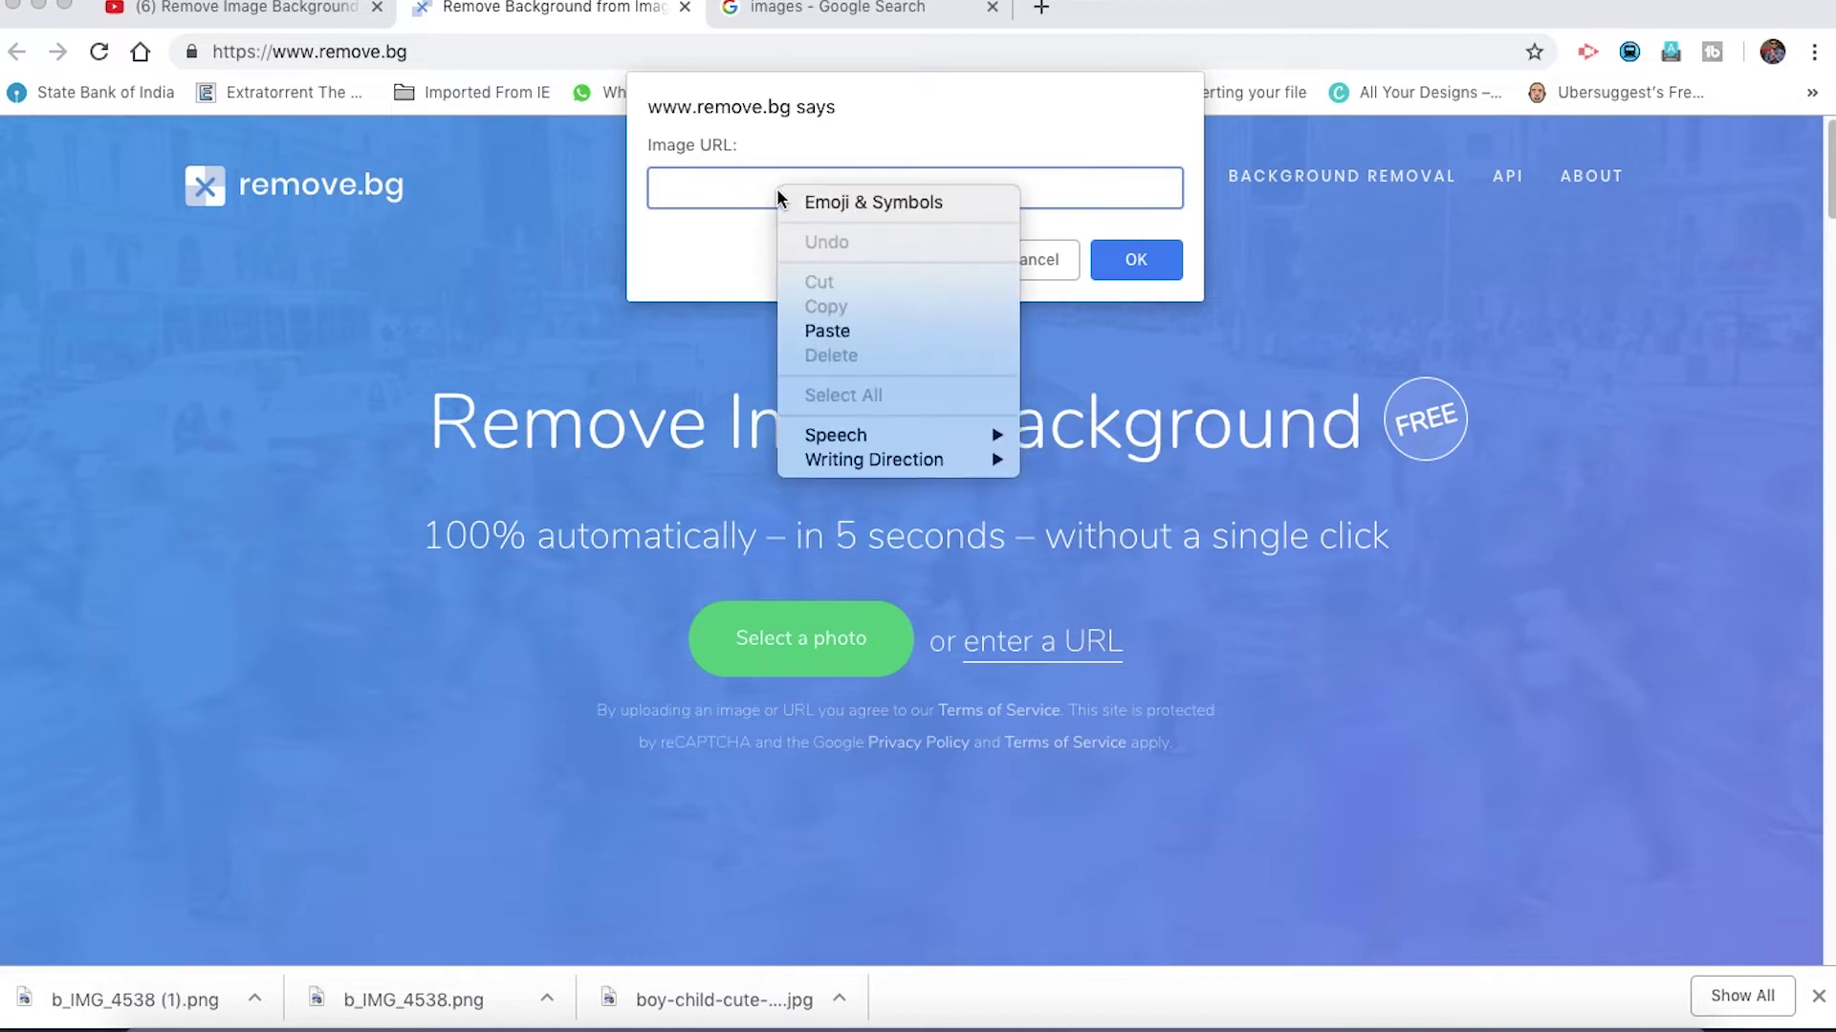
left_click(825, 331)
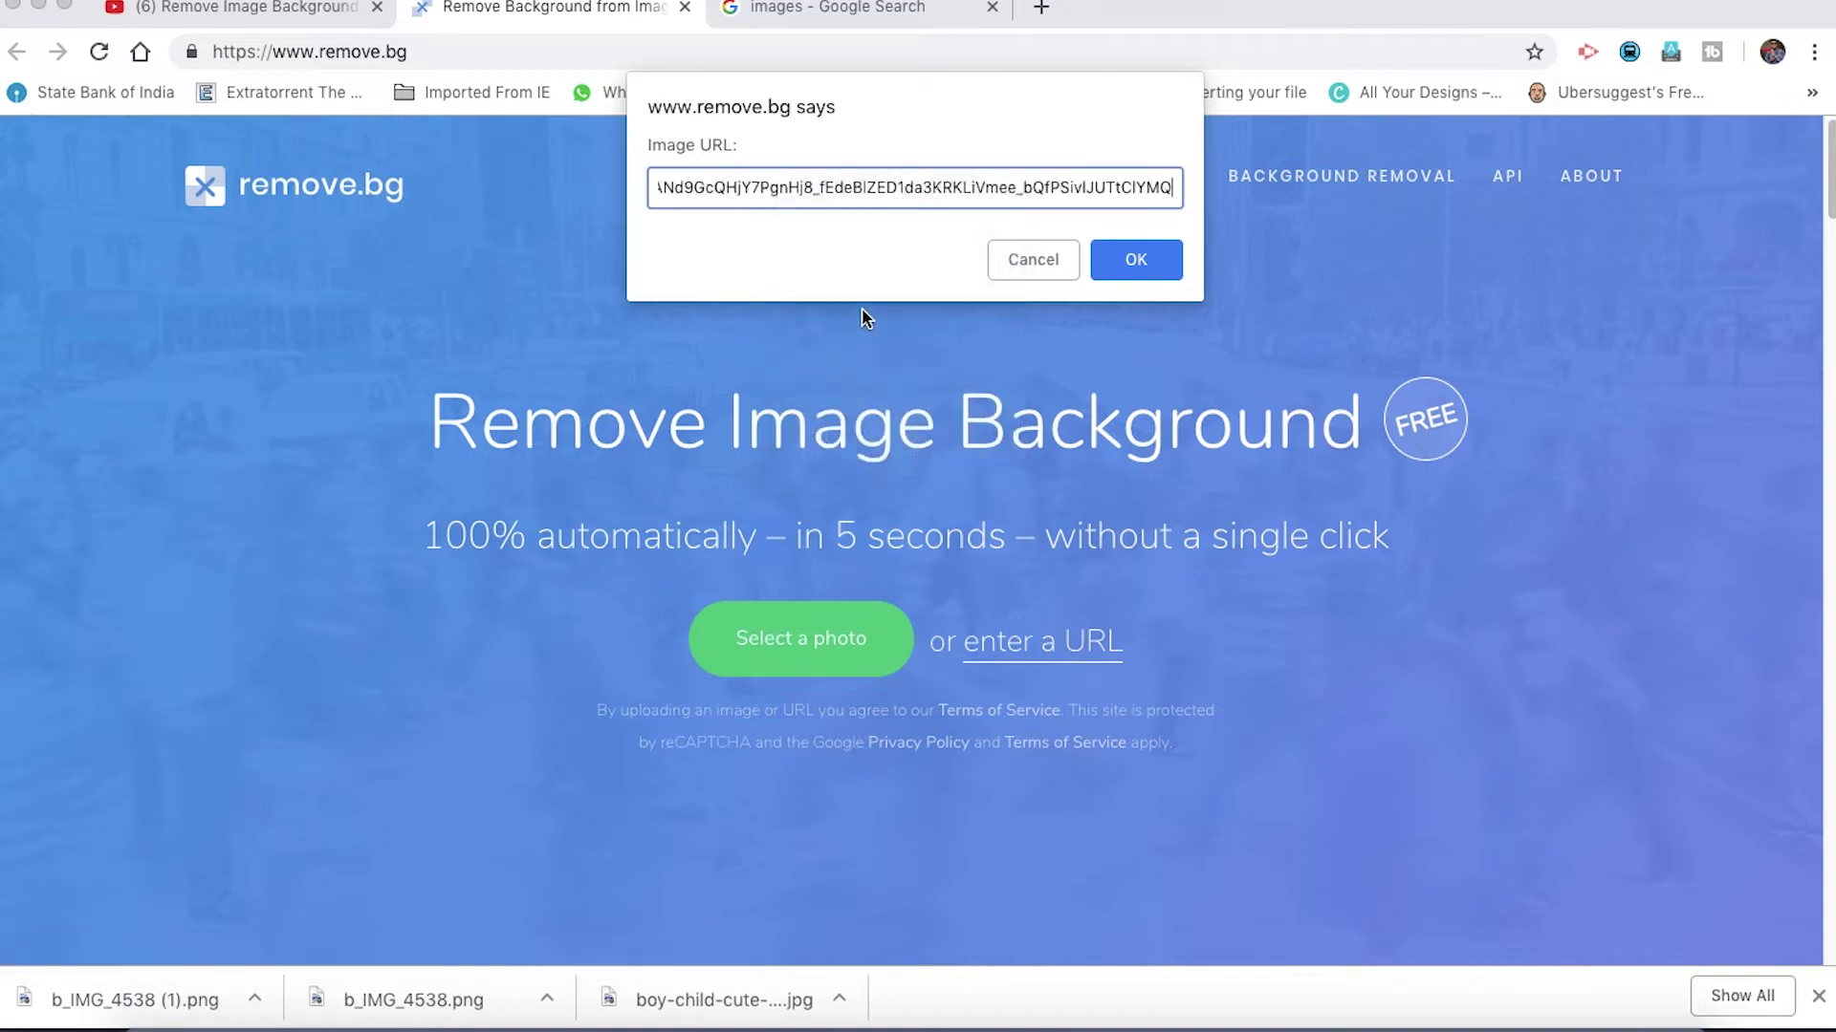
left_click(1136, 259)
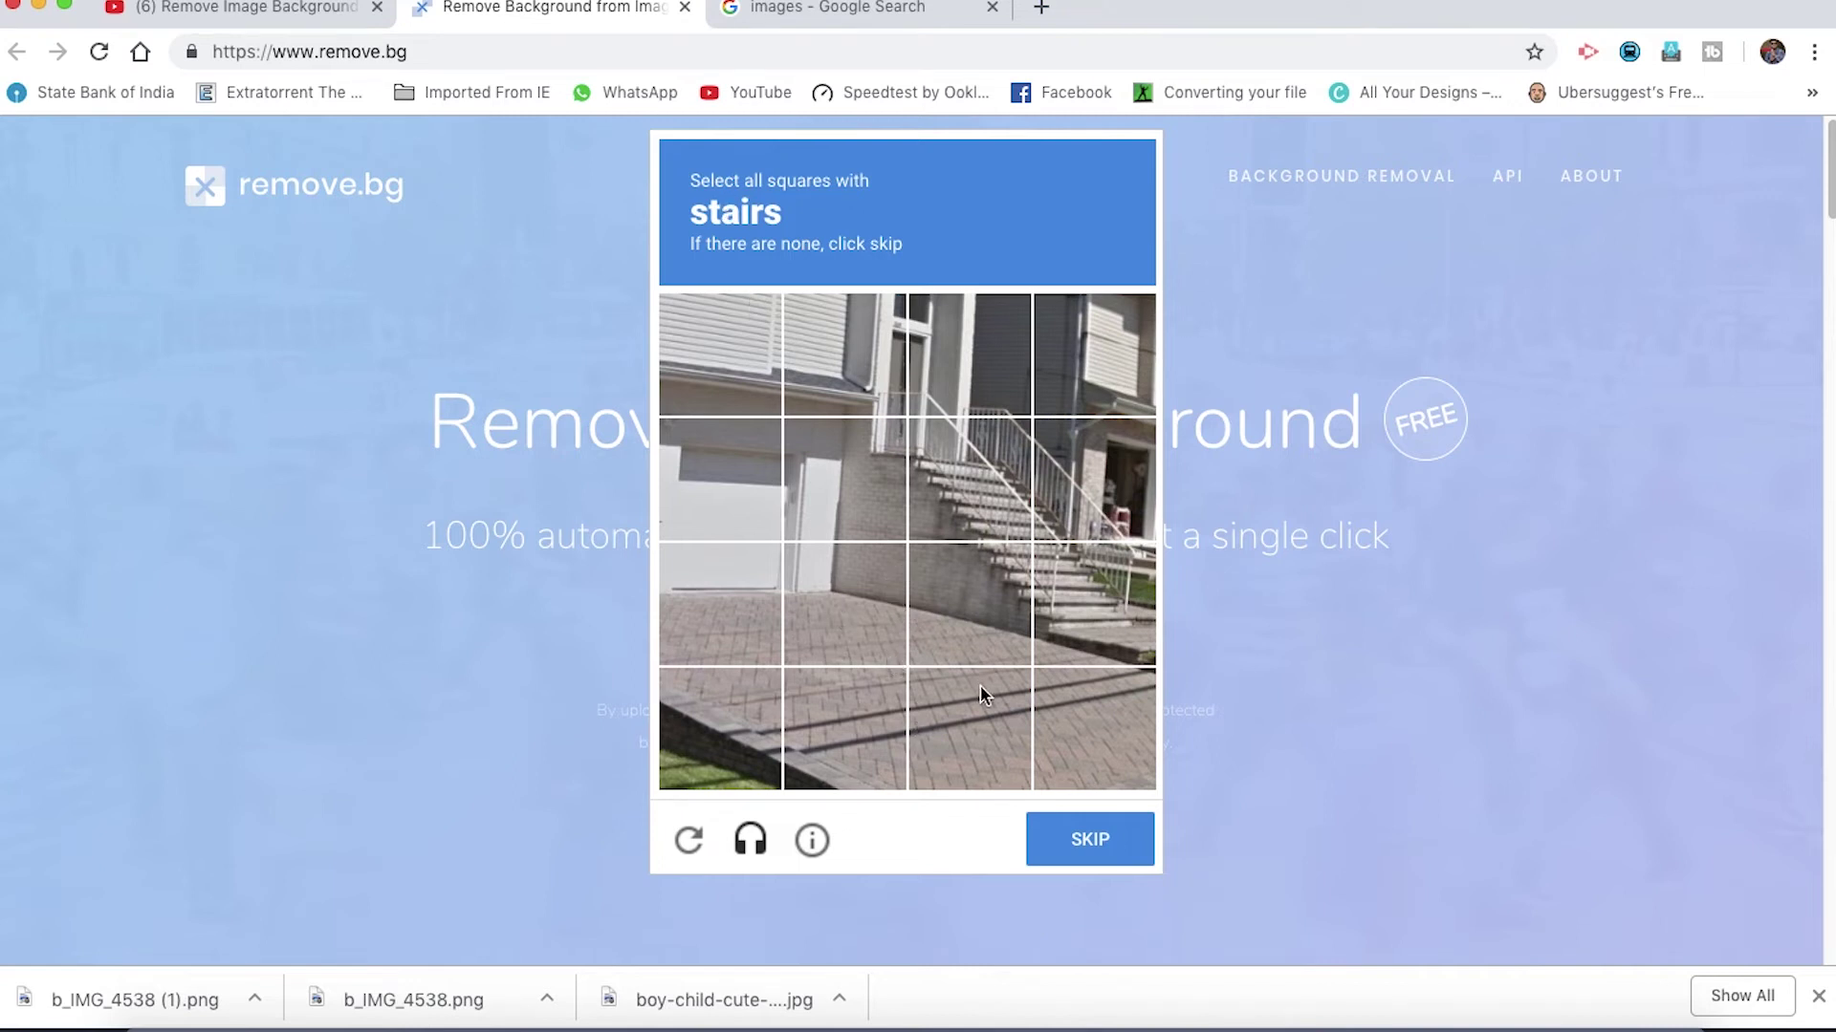
Skip the stairs puzzle, then mark the six fire hydrant squares and submit.
left_click(1077, 837)
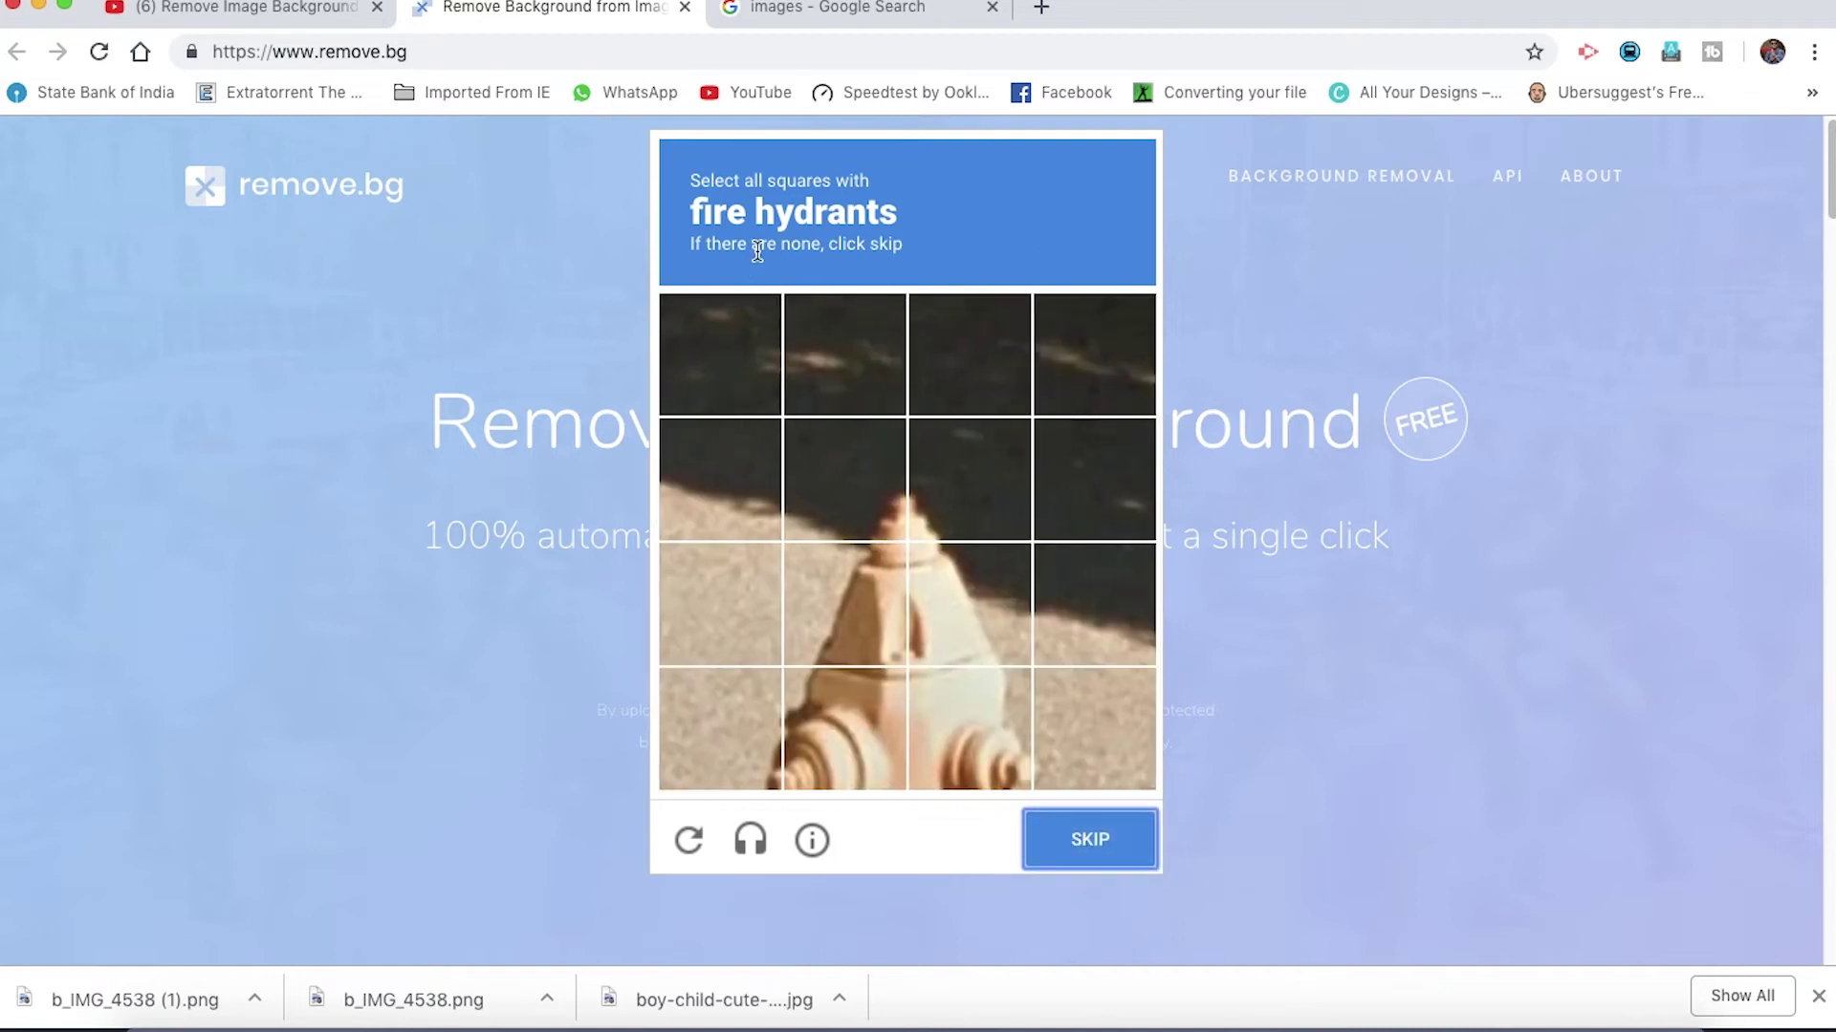
left_click(881, 512)
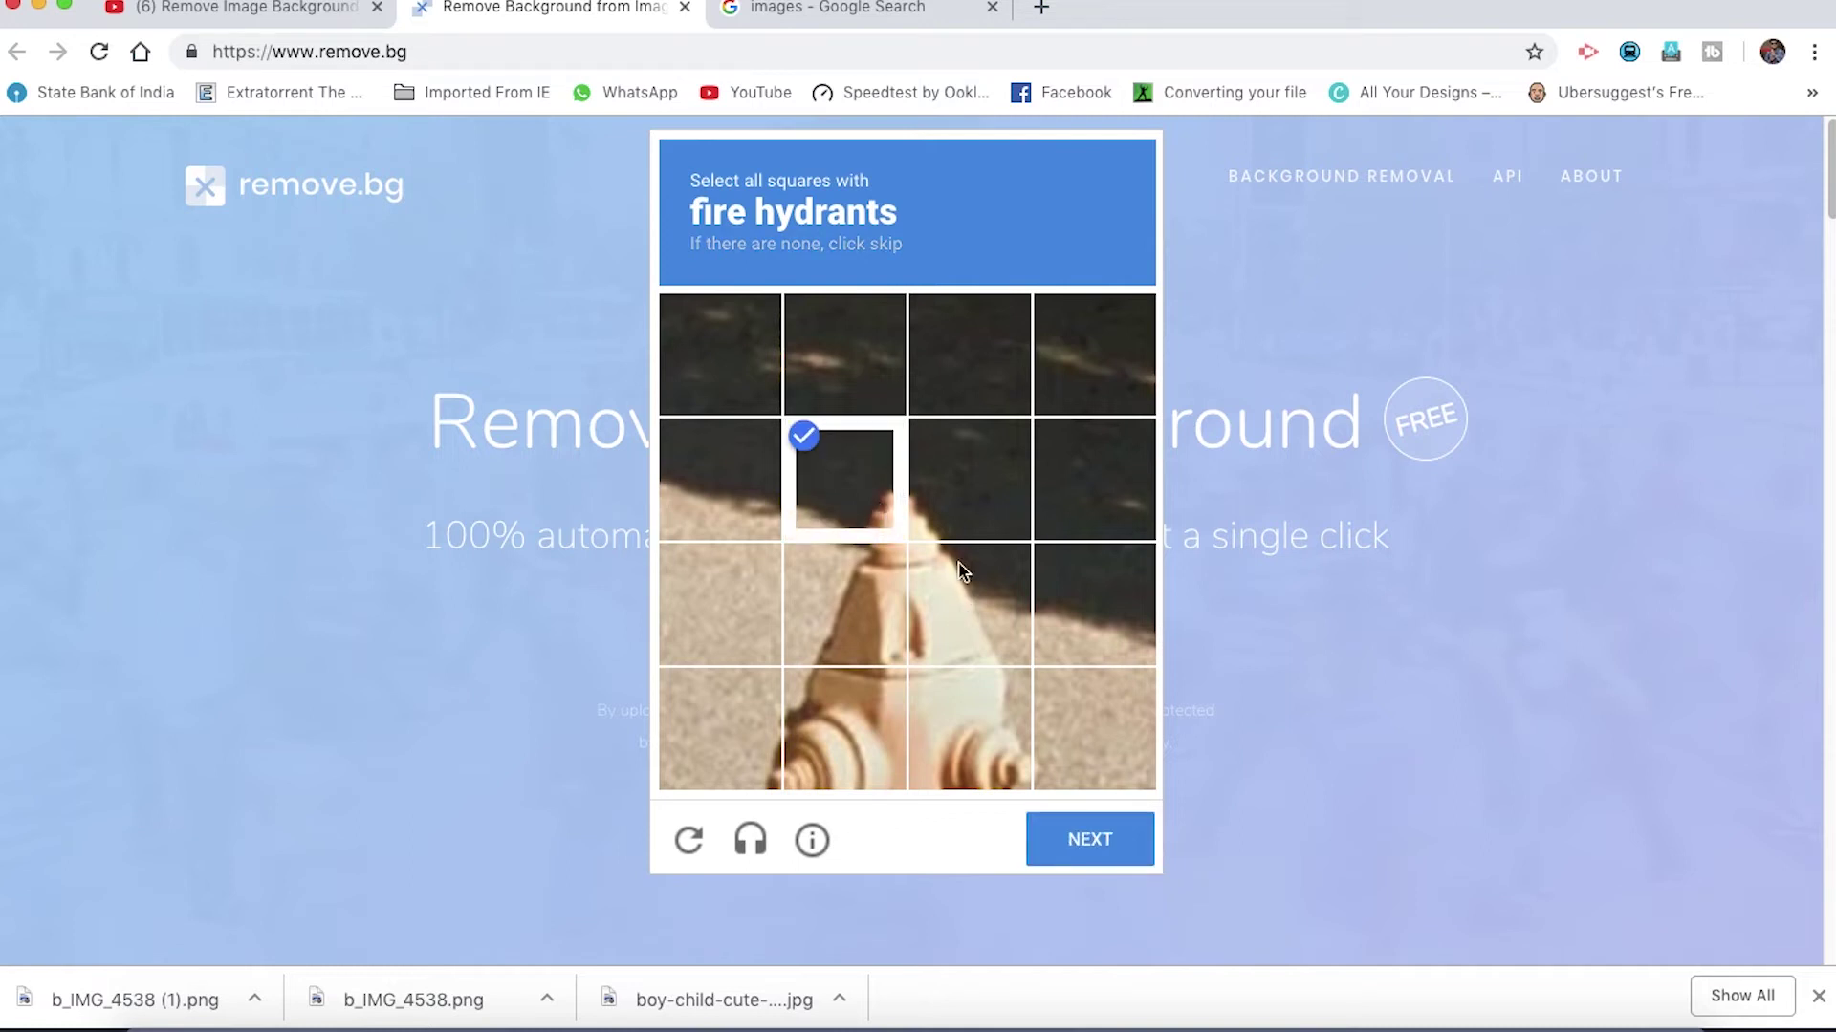
left_click(950, 504)
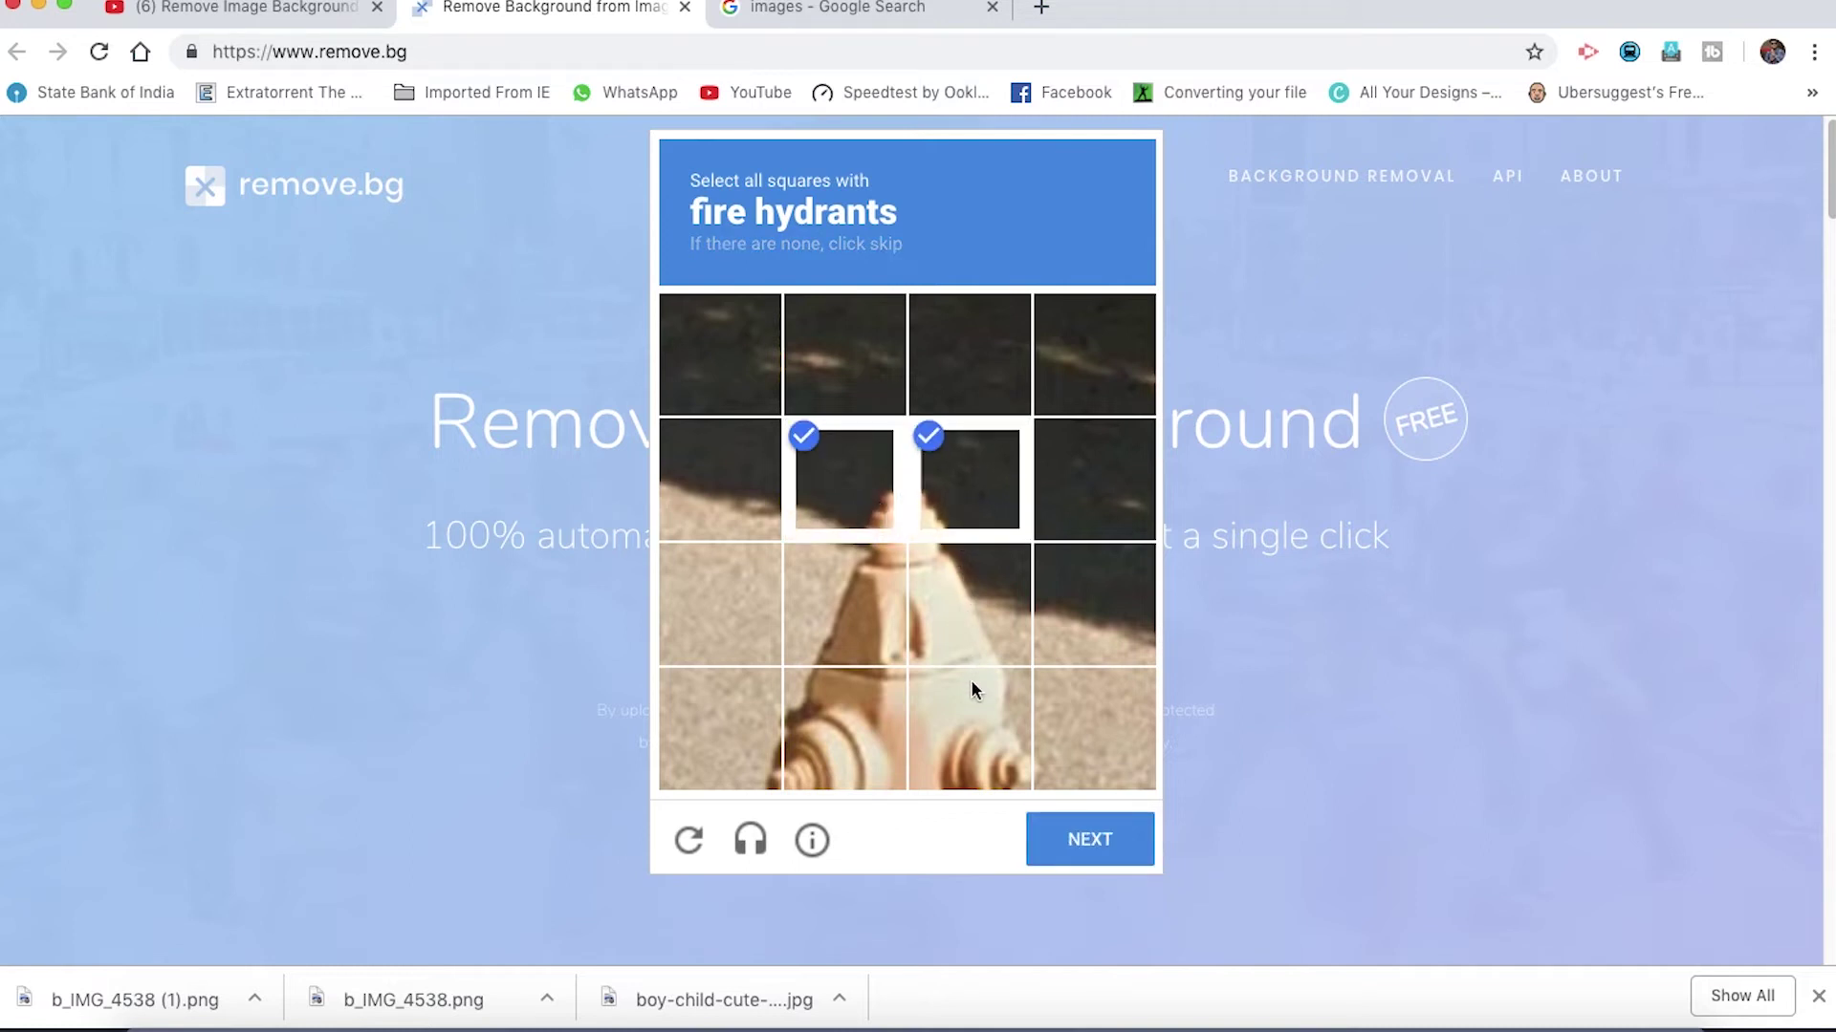
left_click(994, 776)
left_click(1099, 765)
left_click(834, 755)
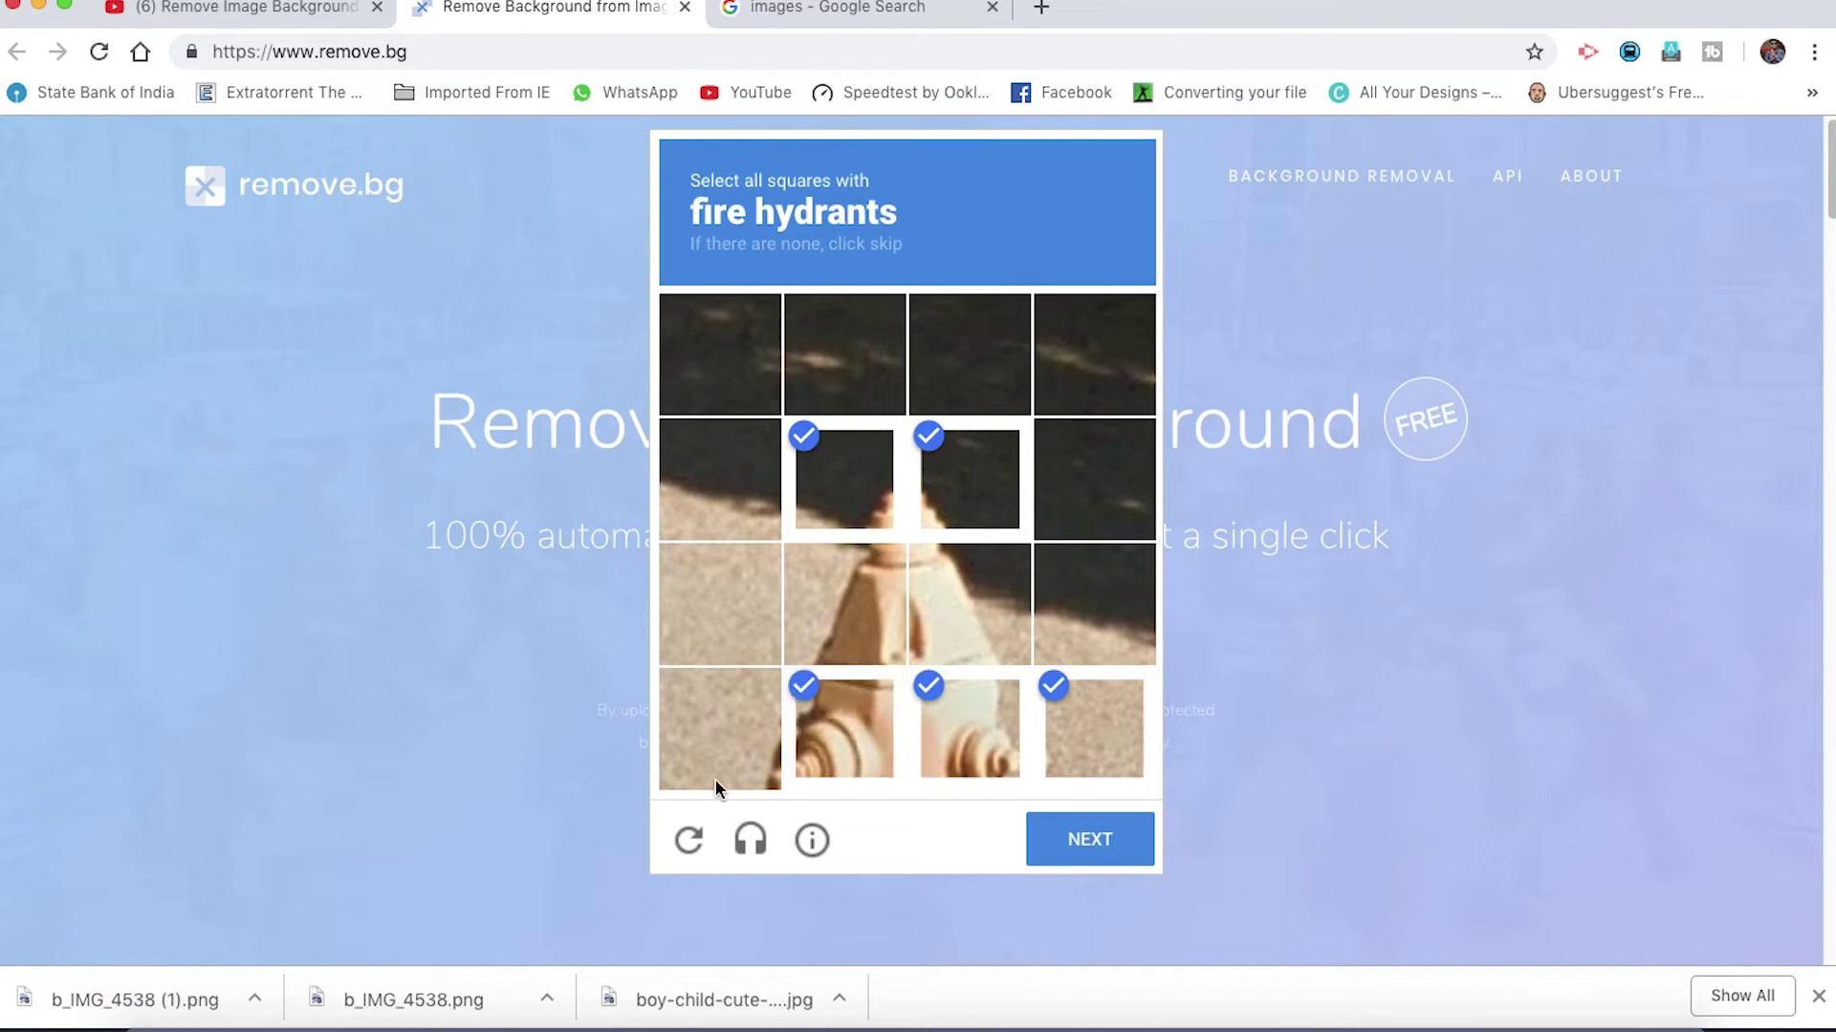
left_click(712, 779)
left_click(1104, 841)
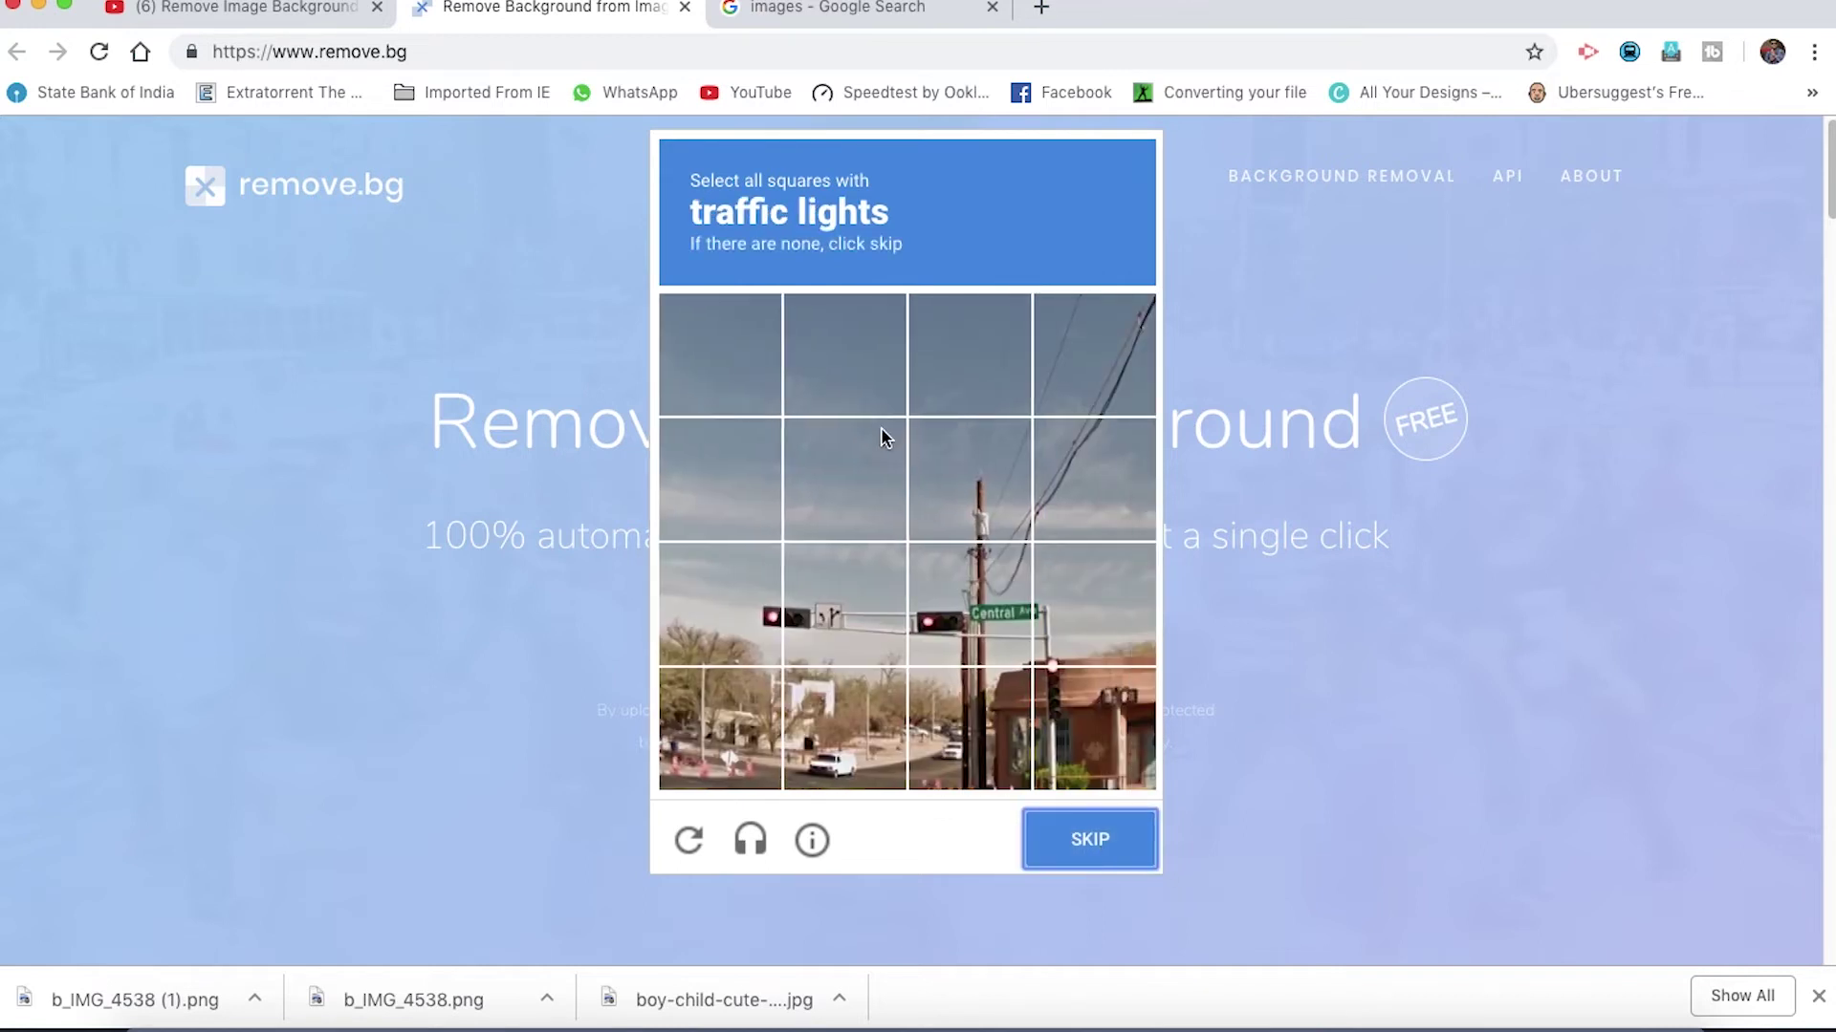
Mark the eight traffic light squares and submit them.
left_click(726, 610)
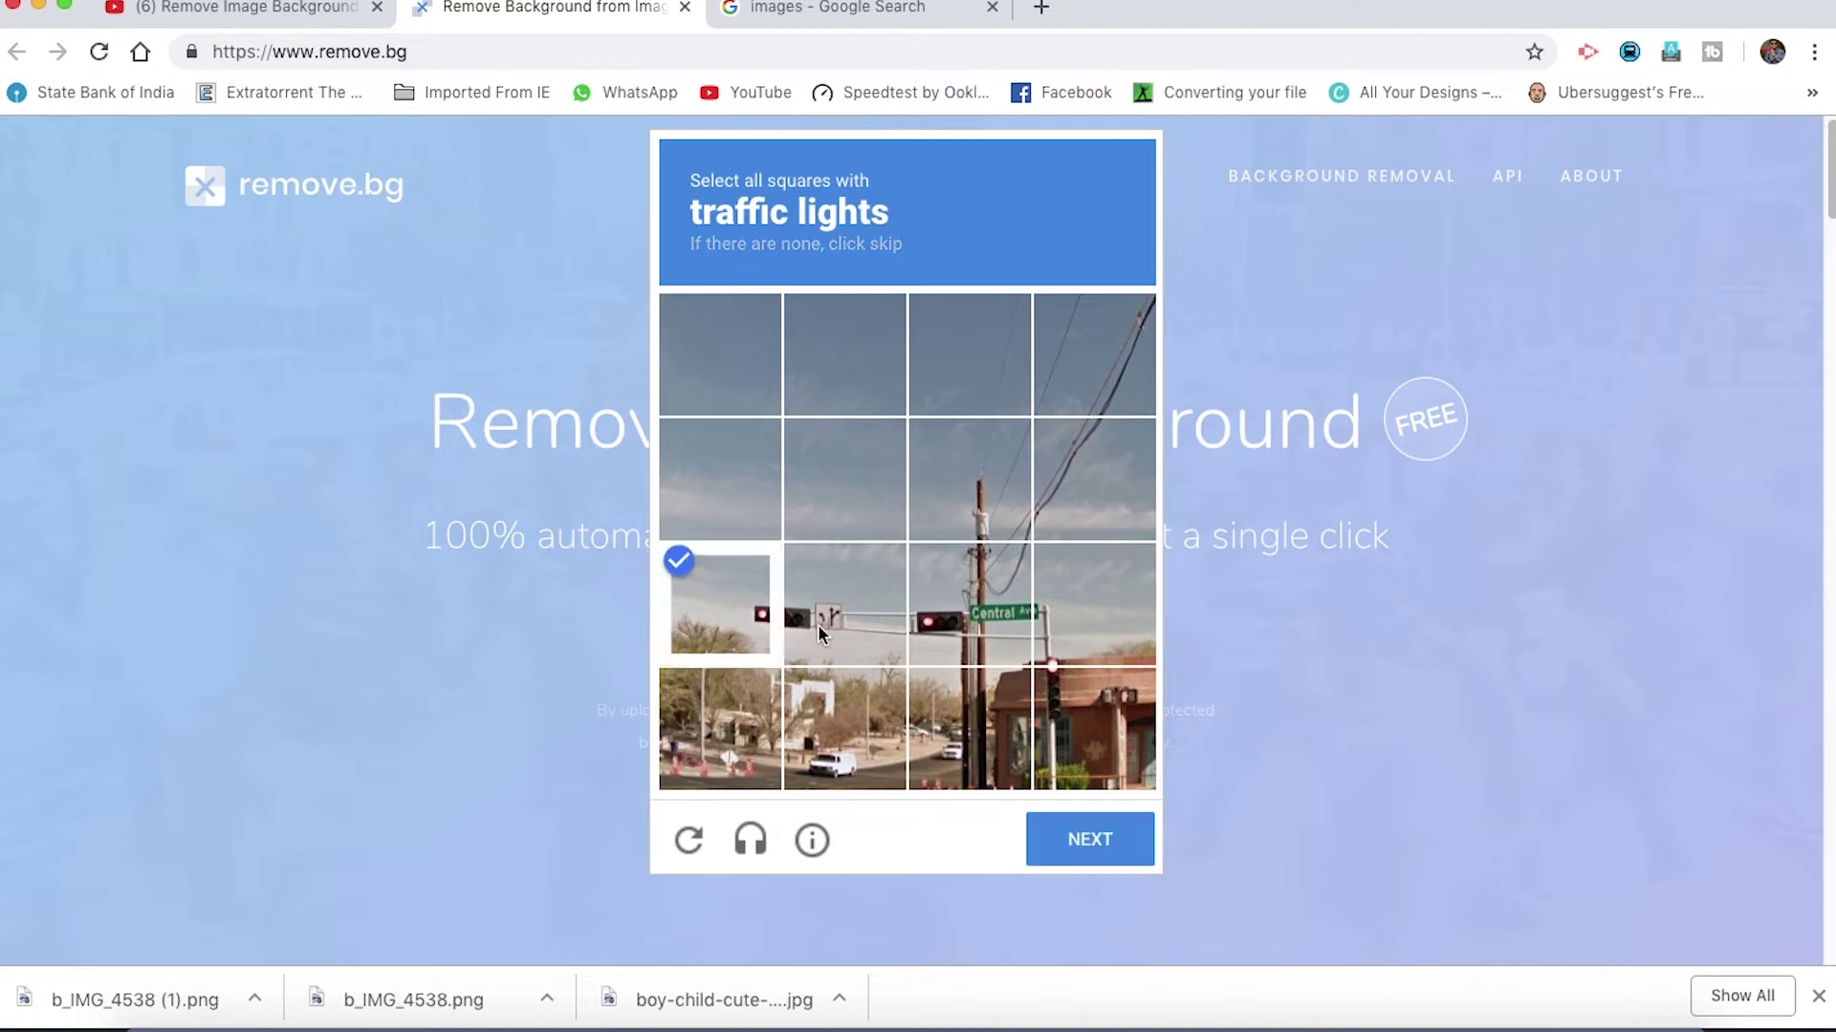
left_click(847, 623)
left_click(963, 626)
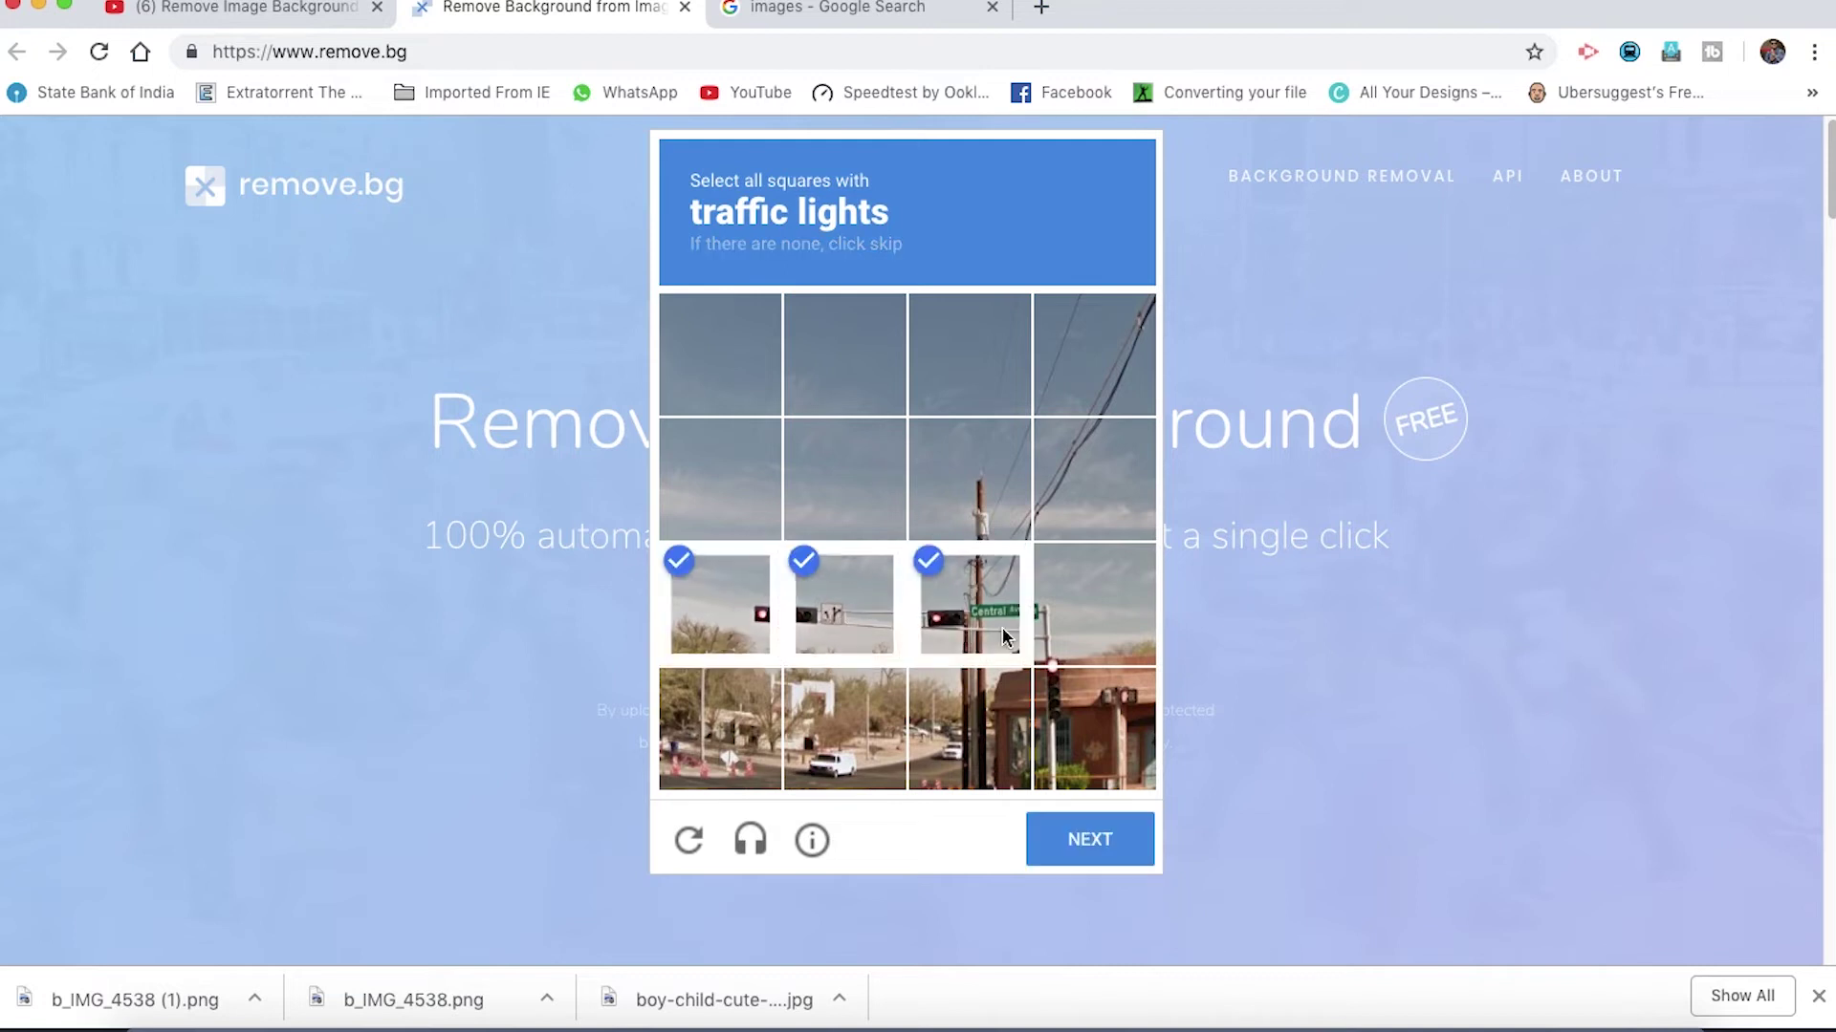
left_click(1100, 698)
left_click(1099, 621)
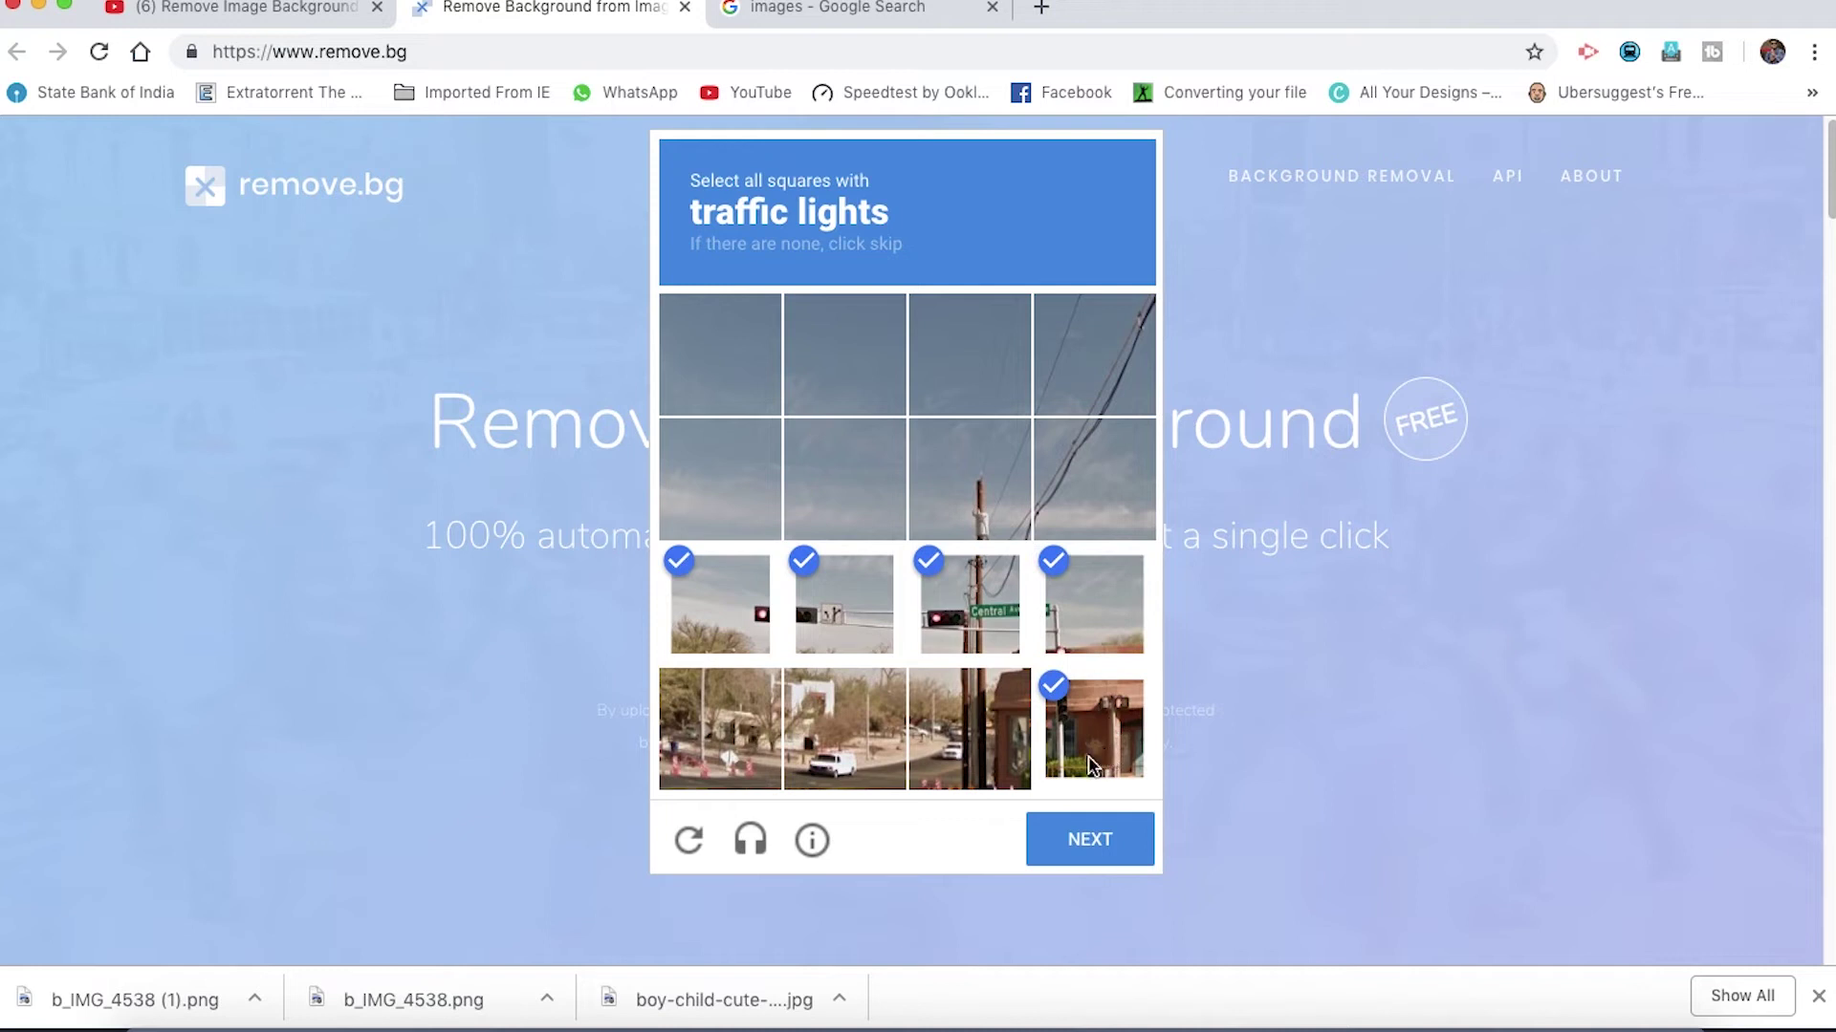
left_click(933, 769)
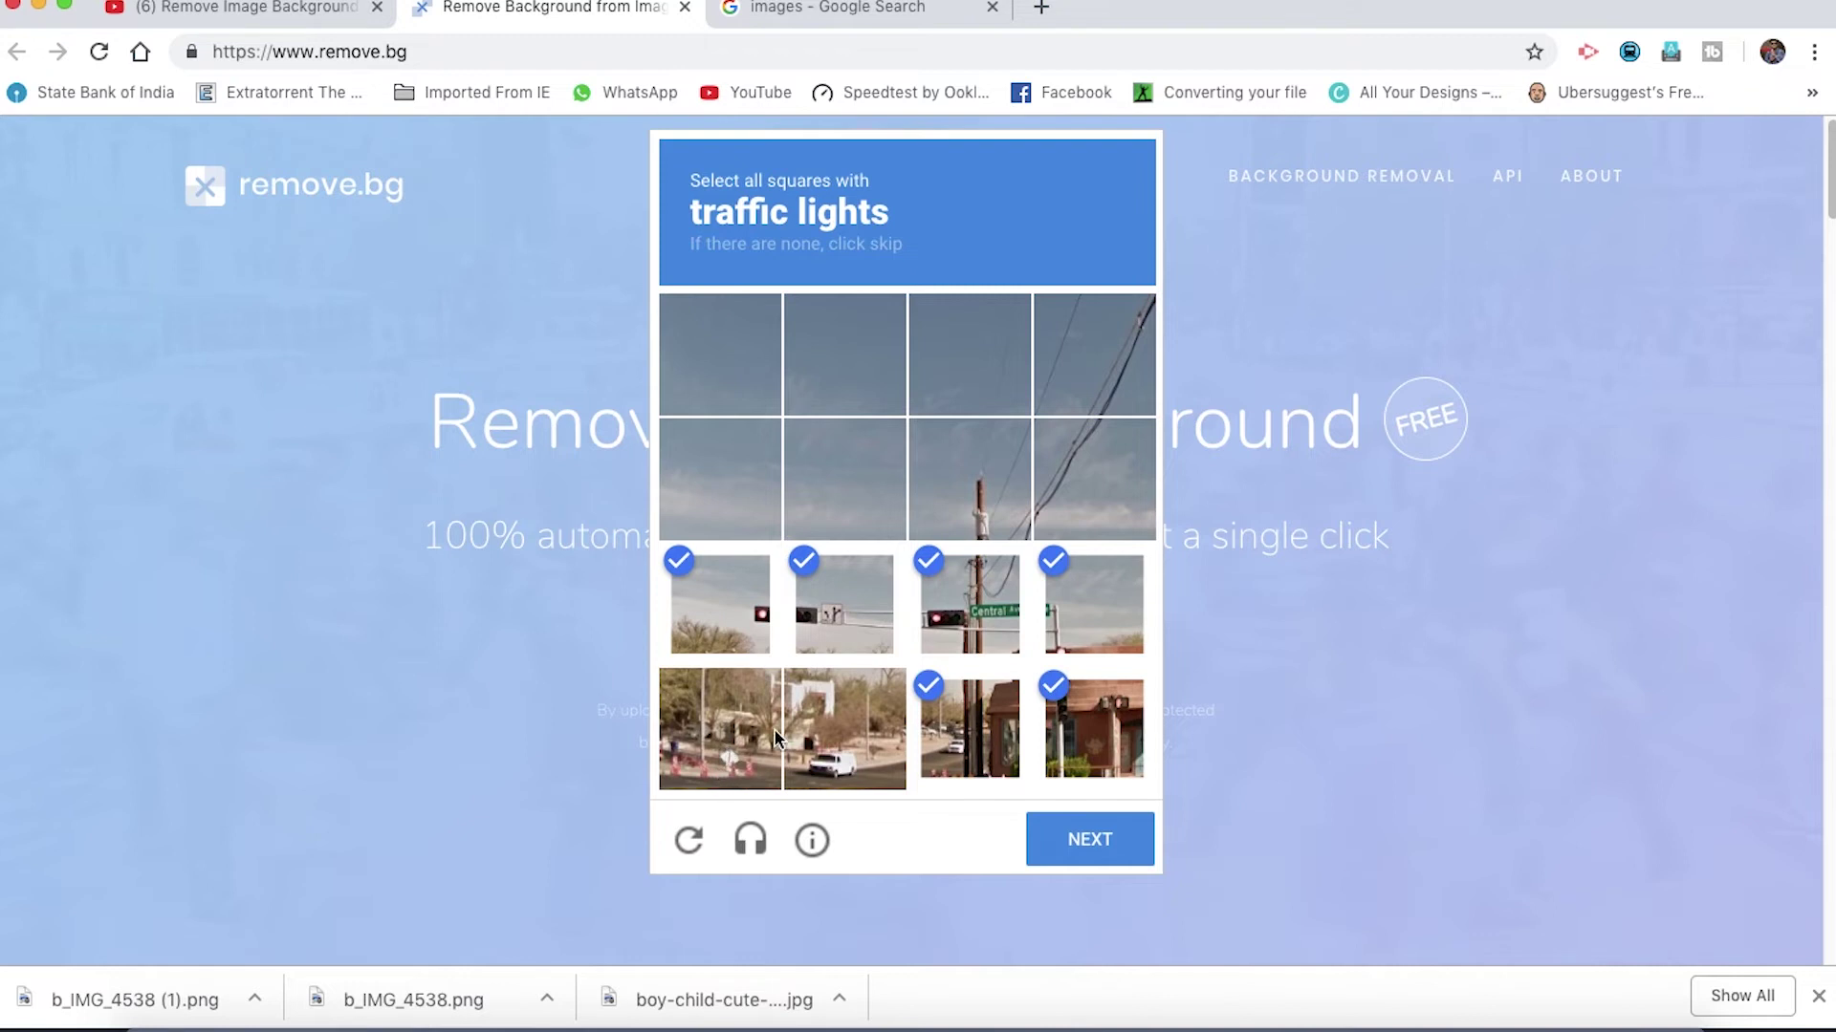
left_click(720, 756)
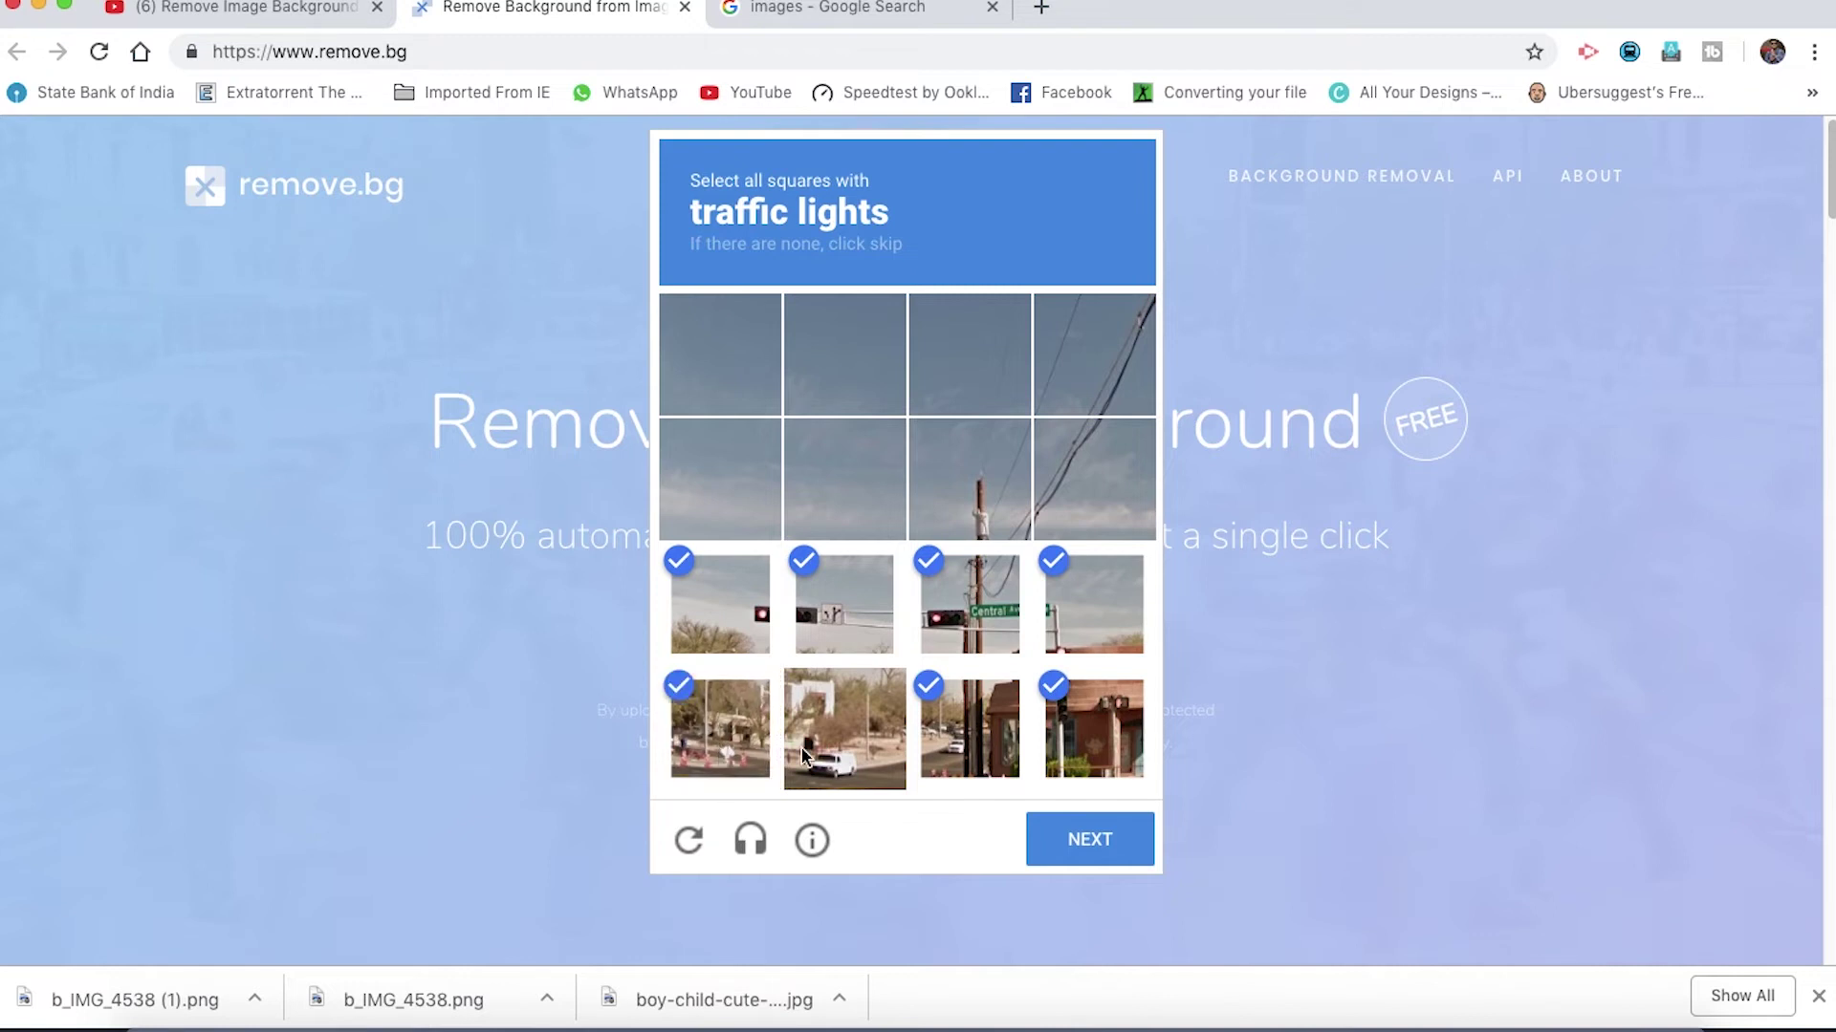
left_click(853, 753)
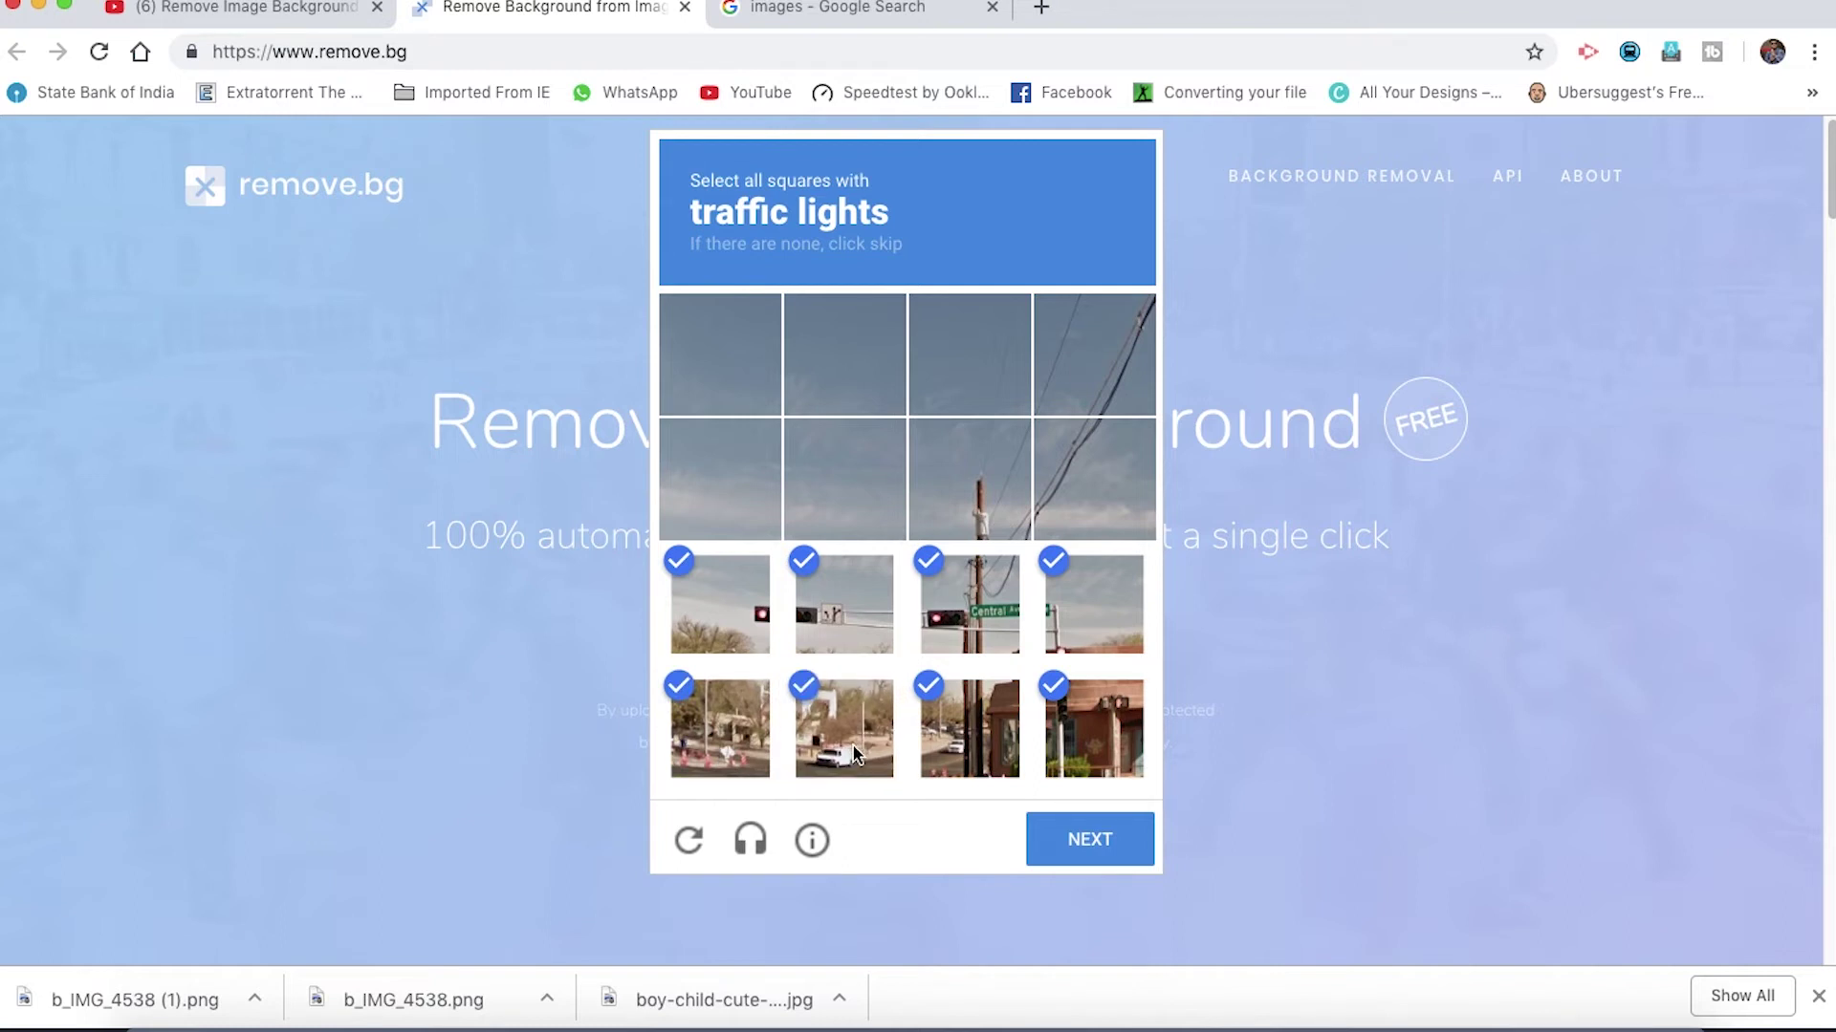
left_click(1078, 841)
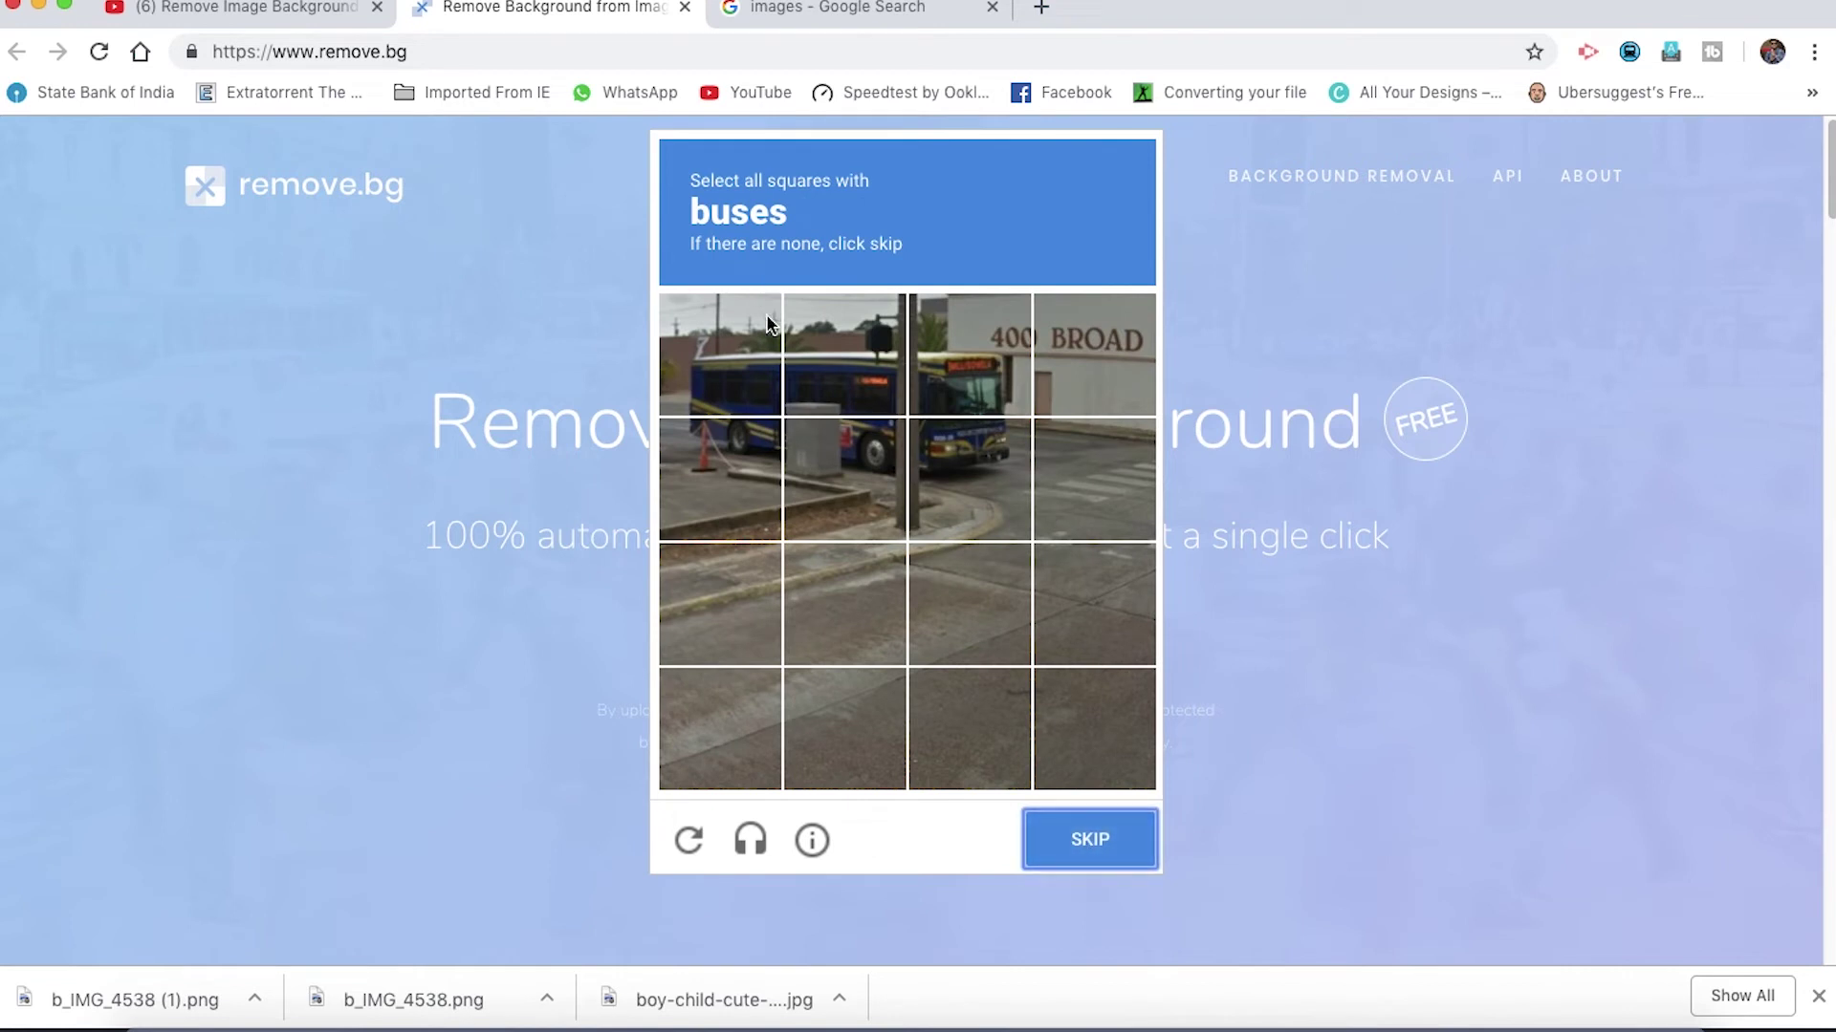
Mark the six bus squares and submit the selection.
left_click(738, 394)
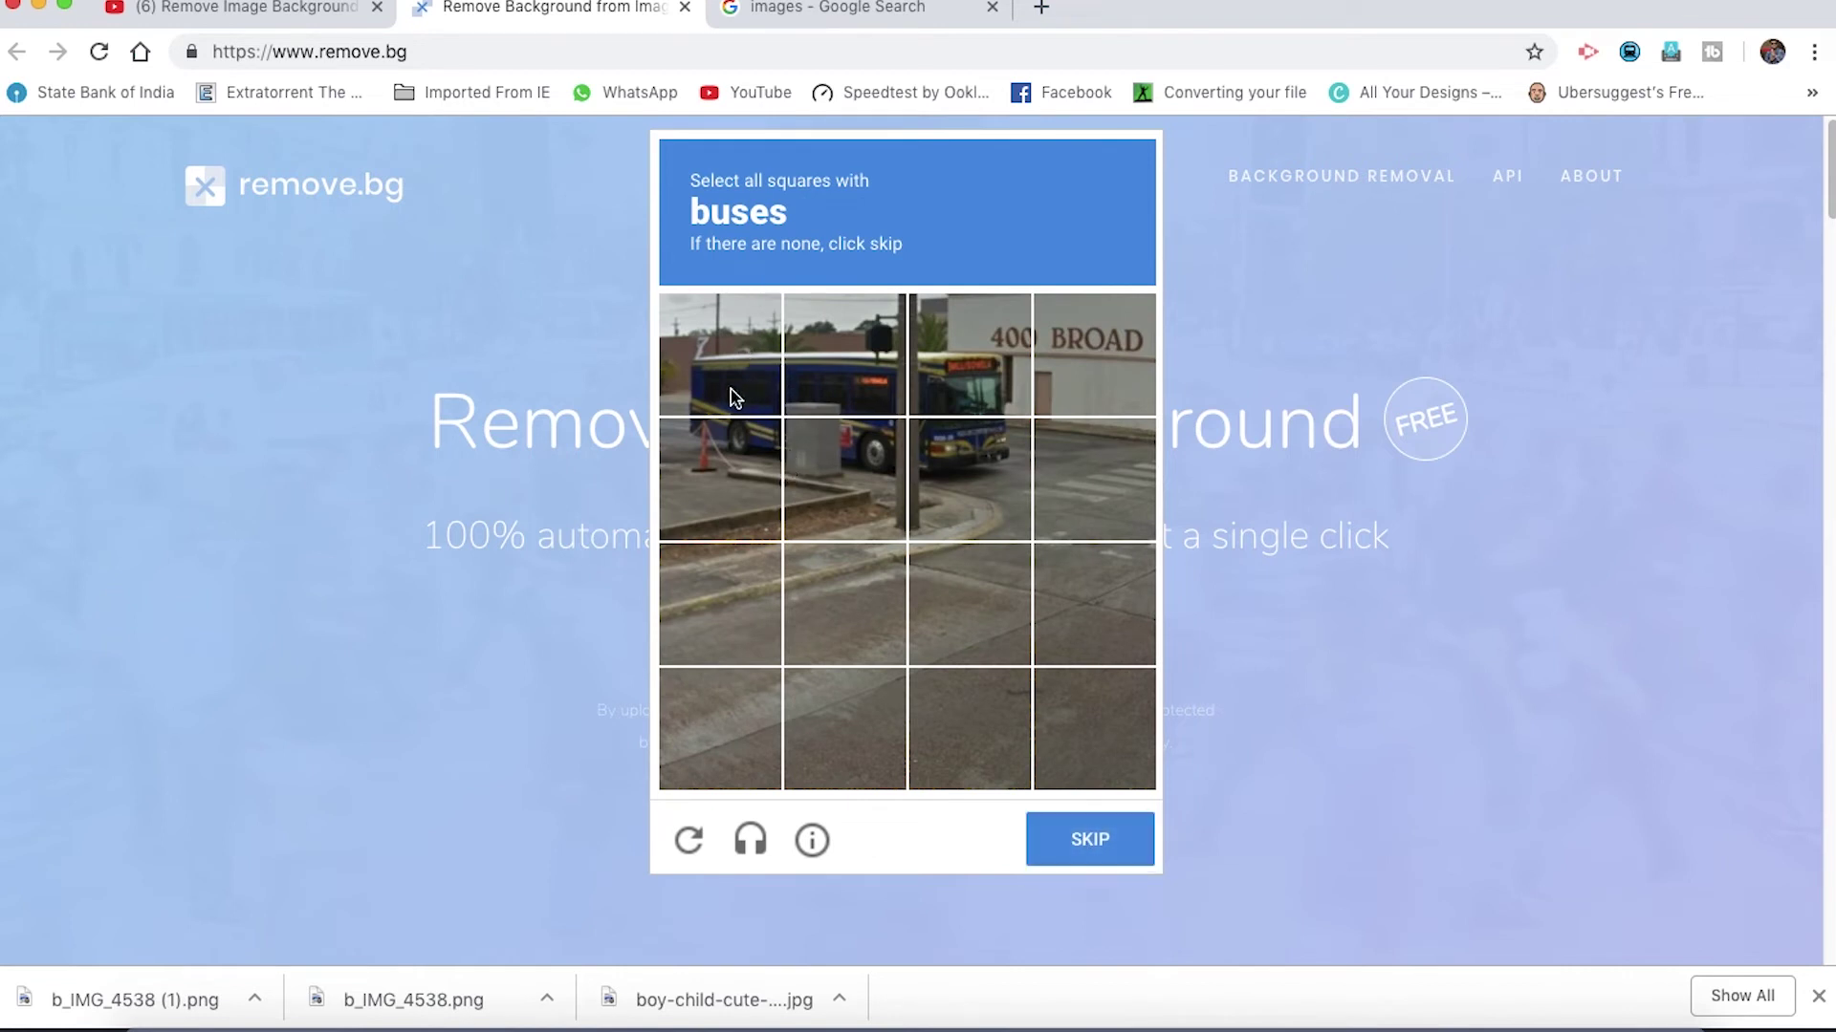
left_click(845, 398)
left_click(1007, 392)
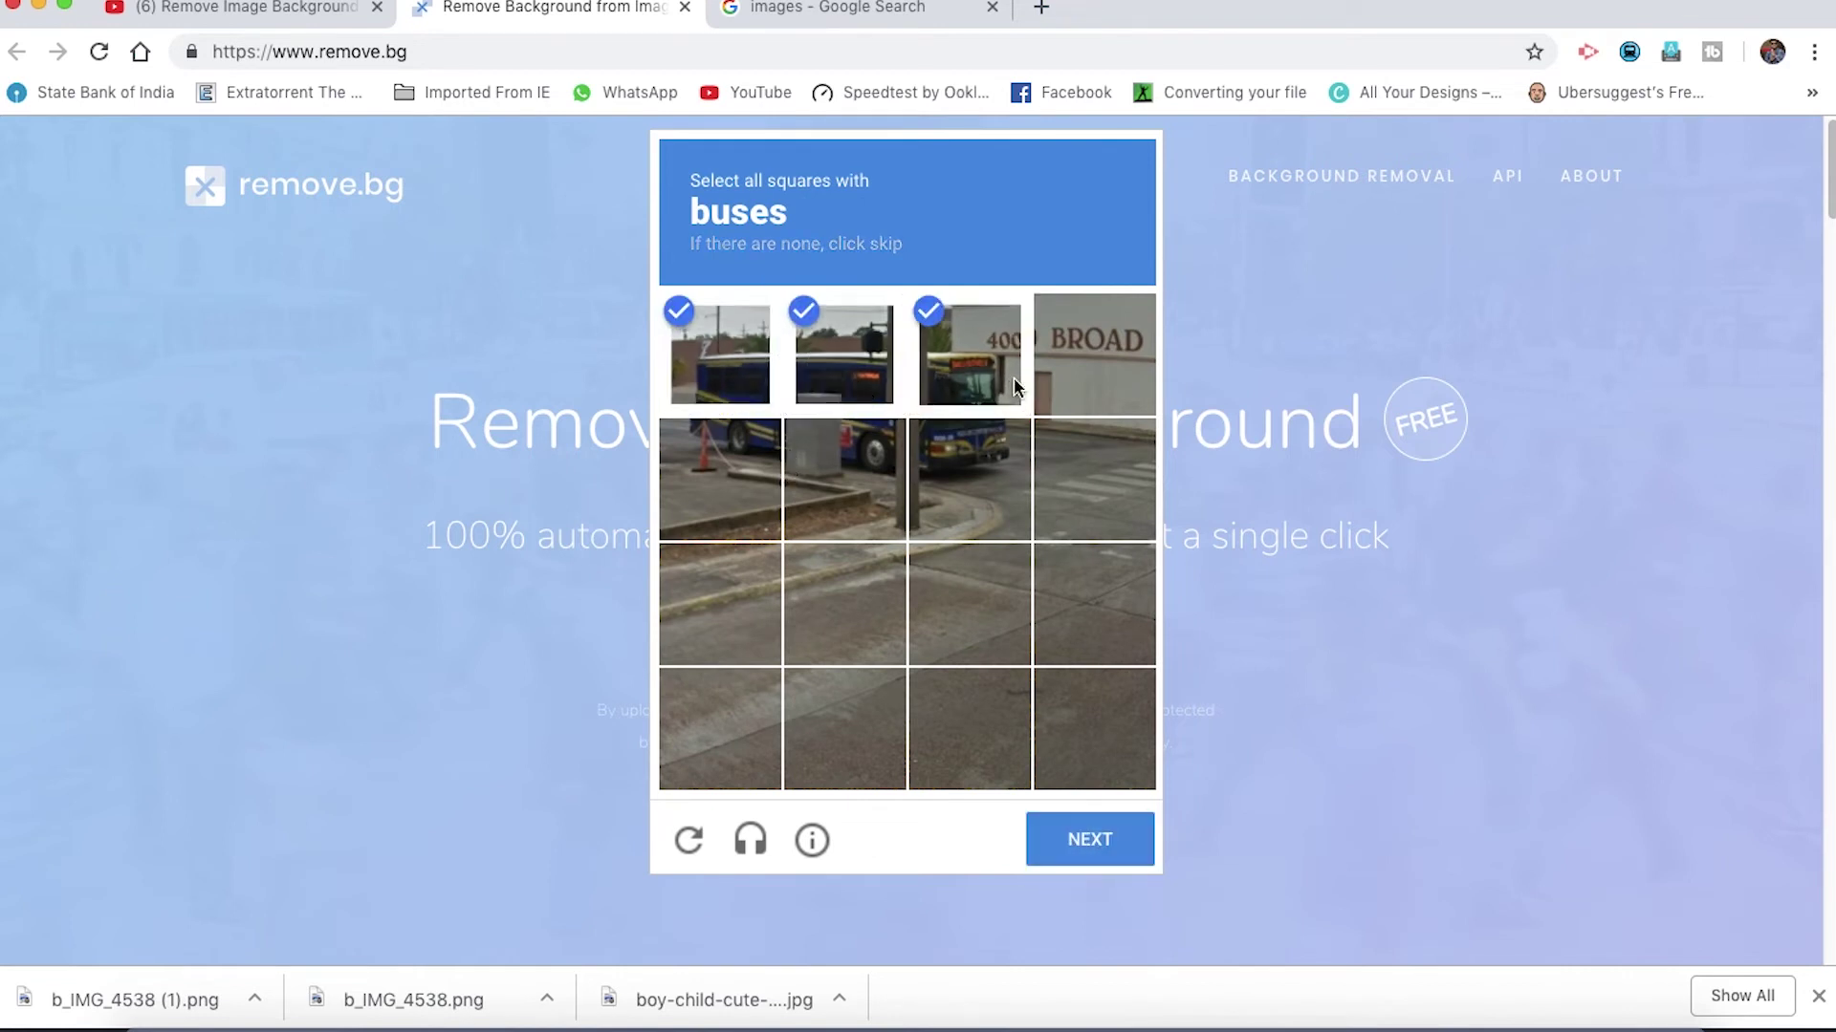
left_click(998, 492)
left_click(839, 504)
left_click(736, 489)
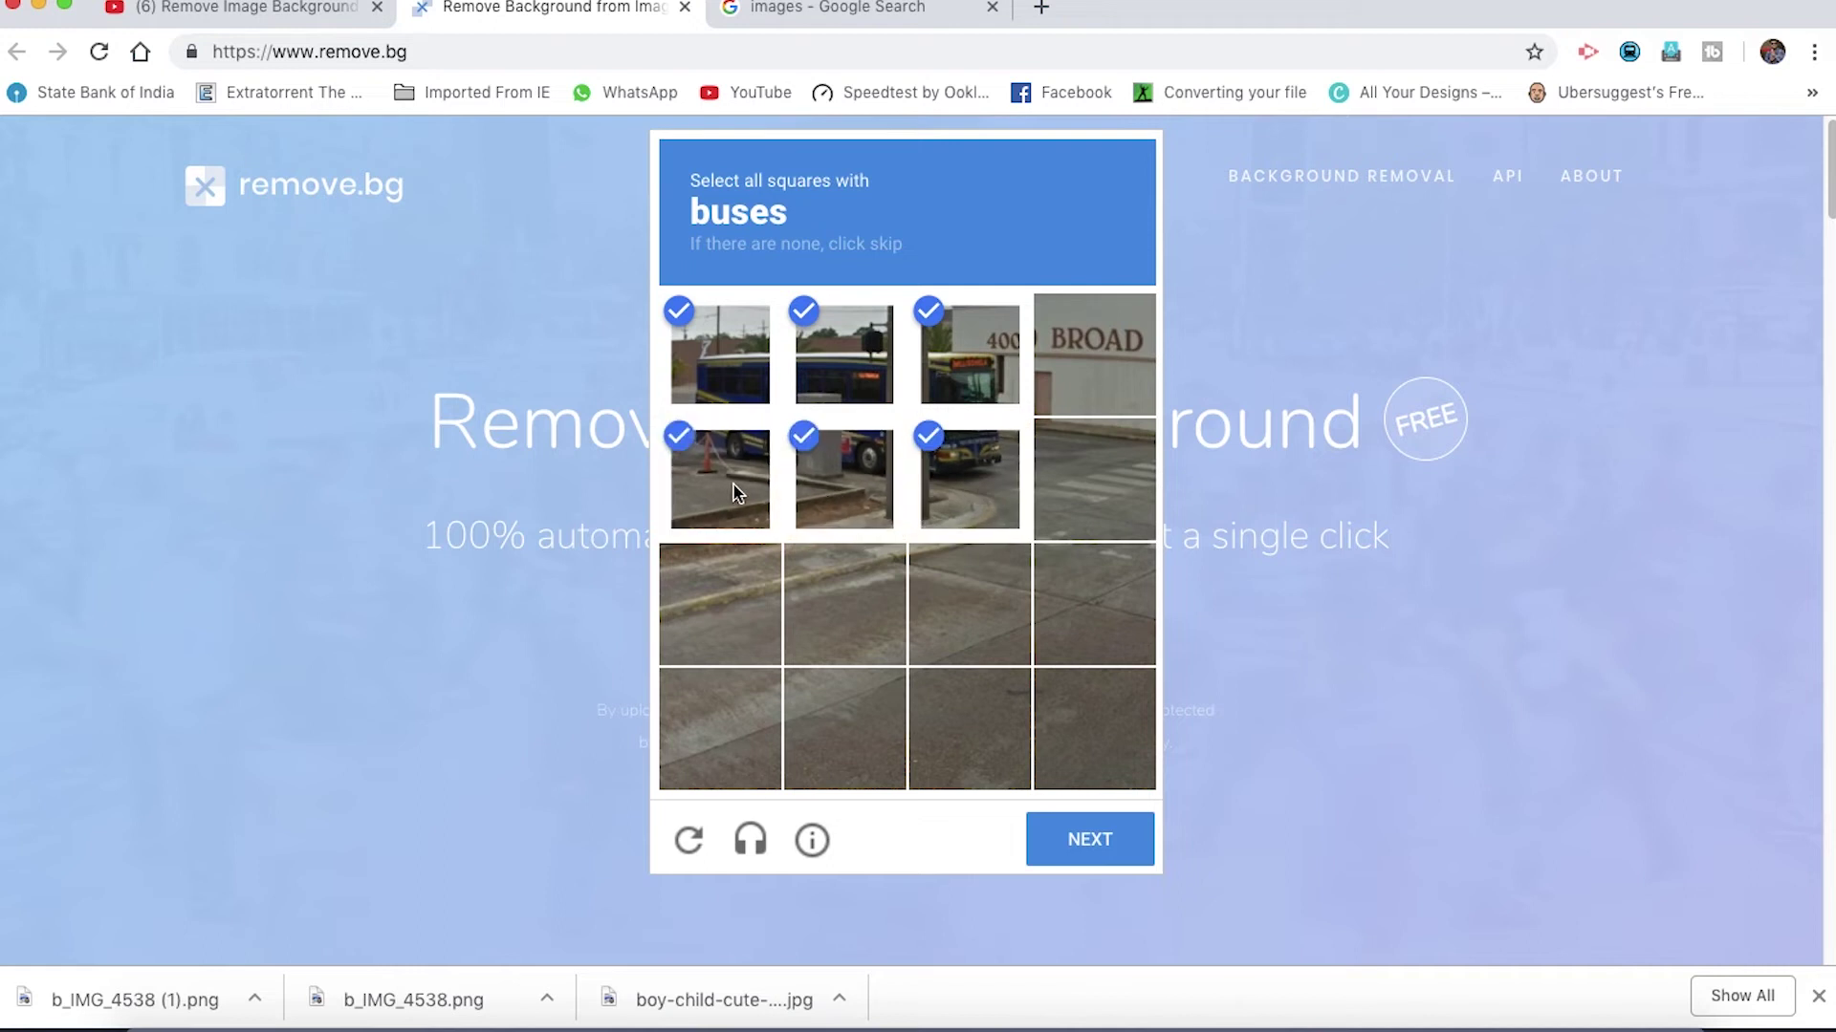
left_click(1084, 843)
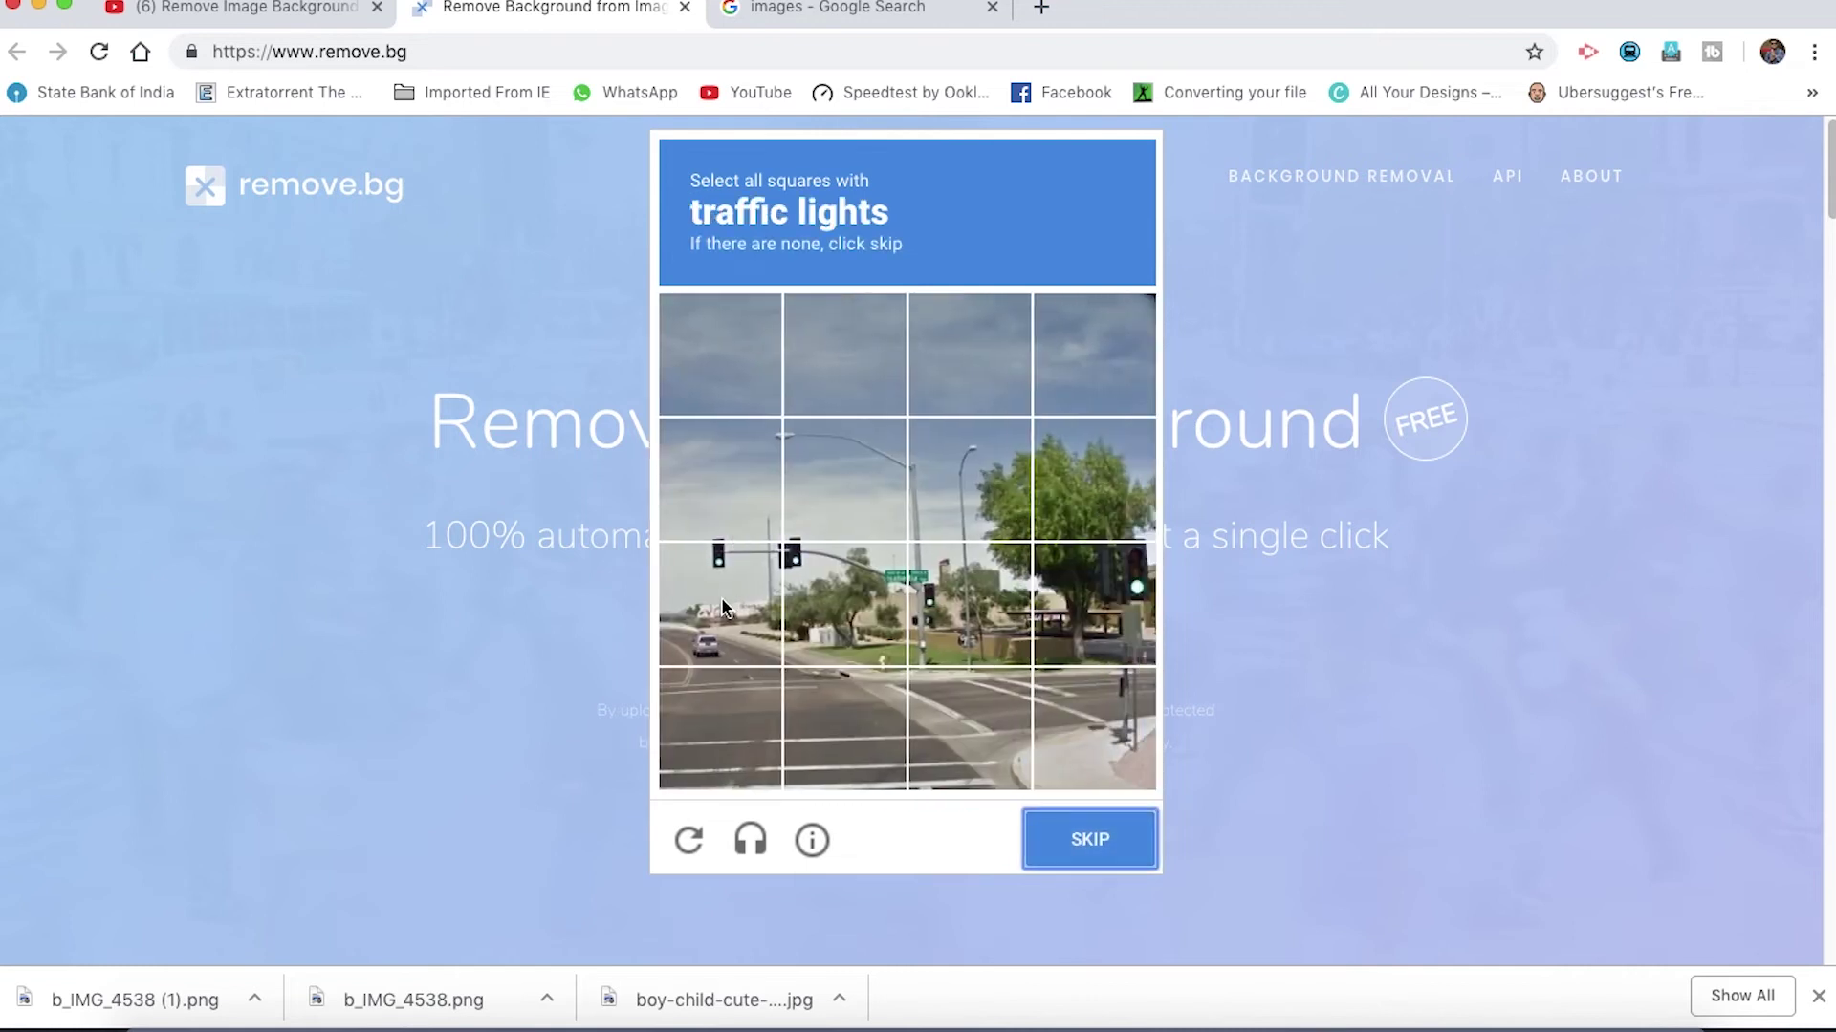
Mark the four traffic light squares and submit them for checking.
left_click(721, 602)
left_click(799, 593)
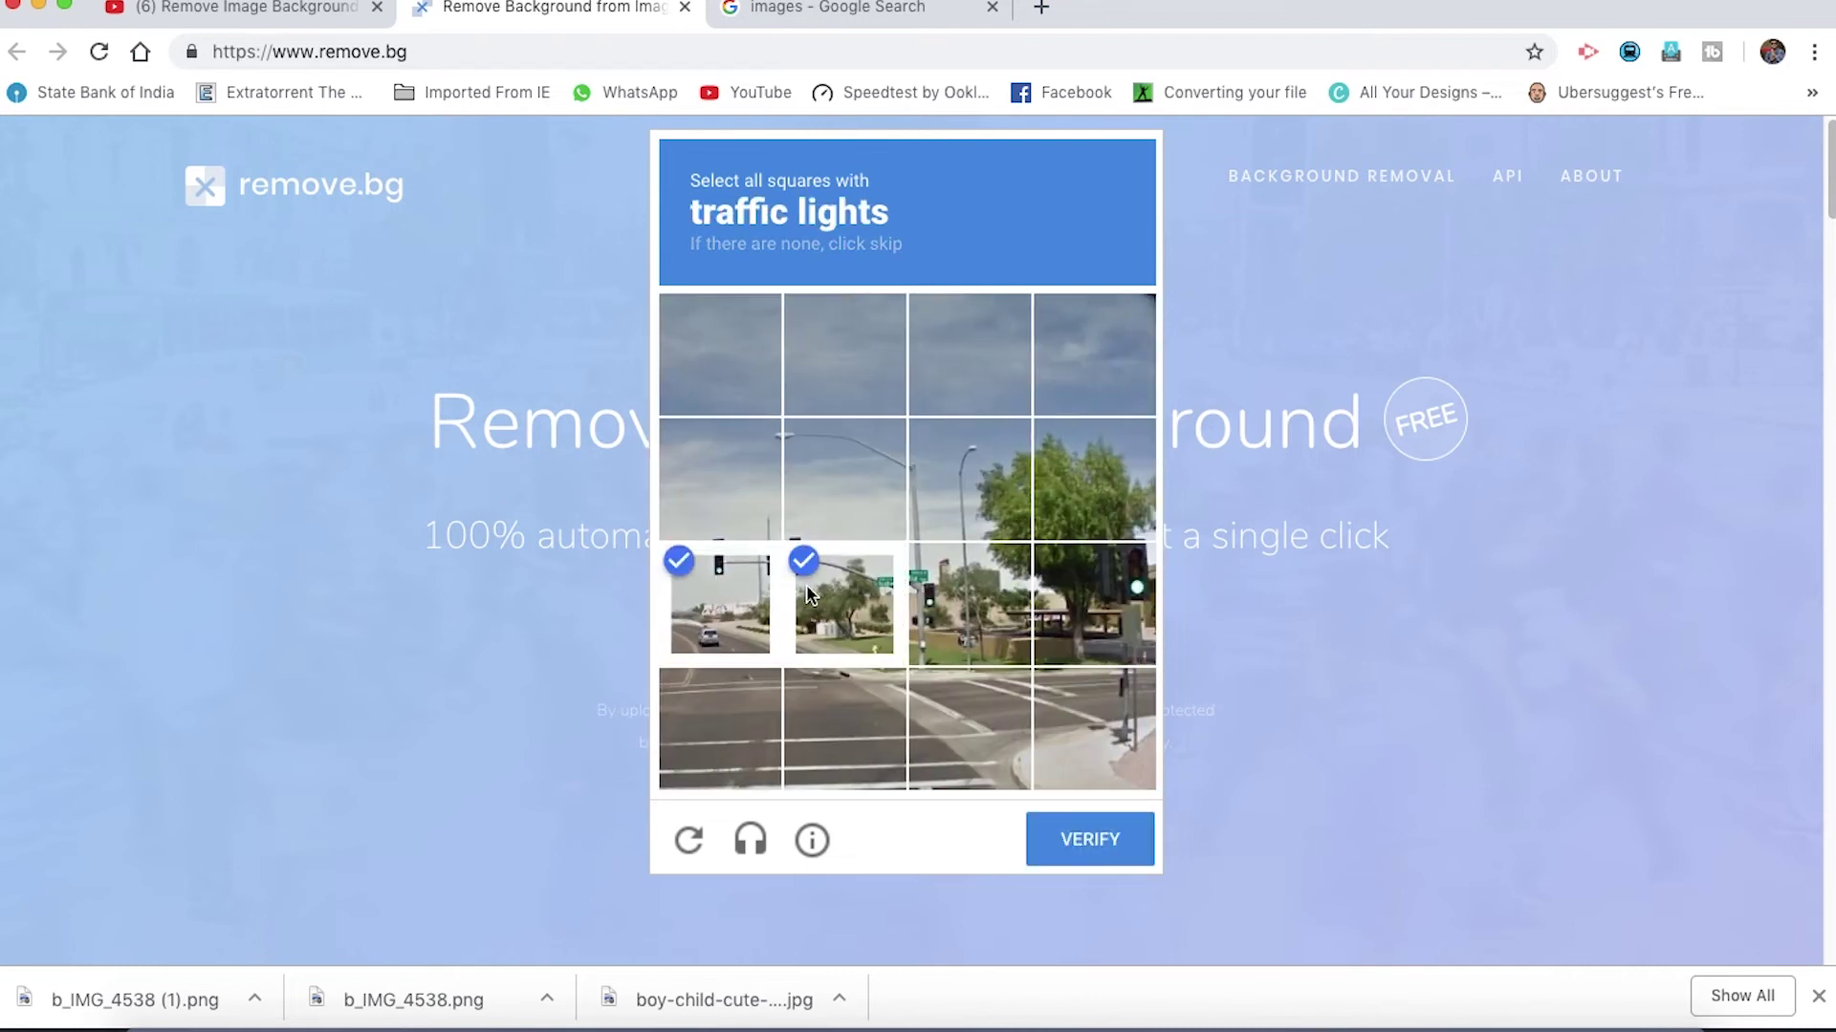
left_click(1099, 605)
left_click(964, 635)
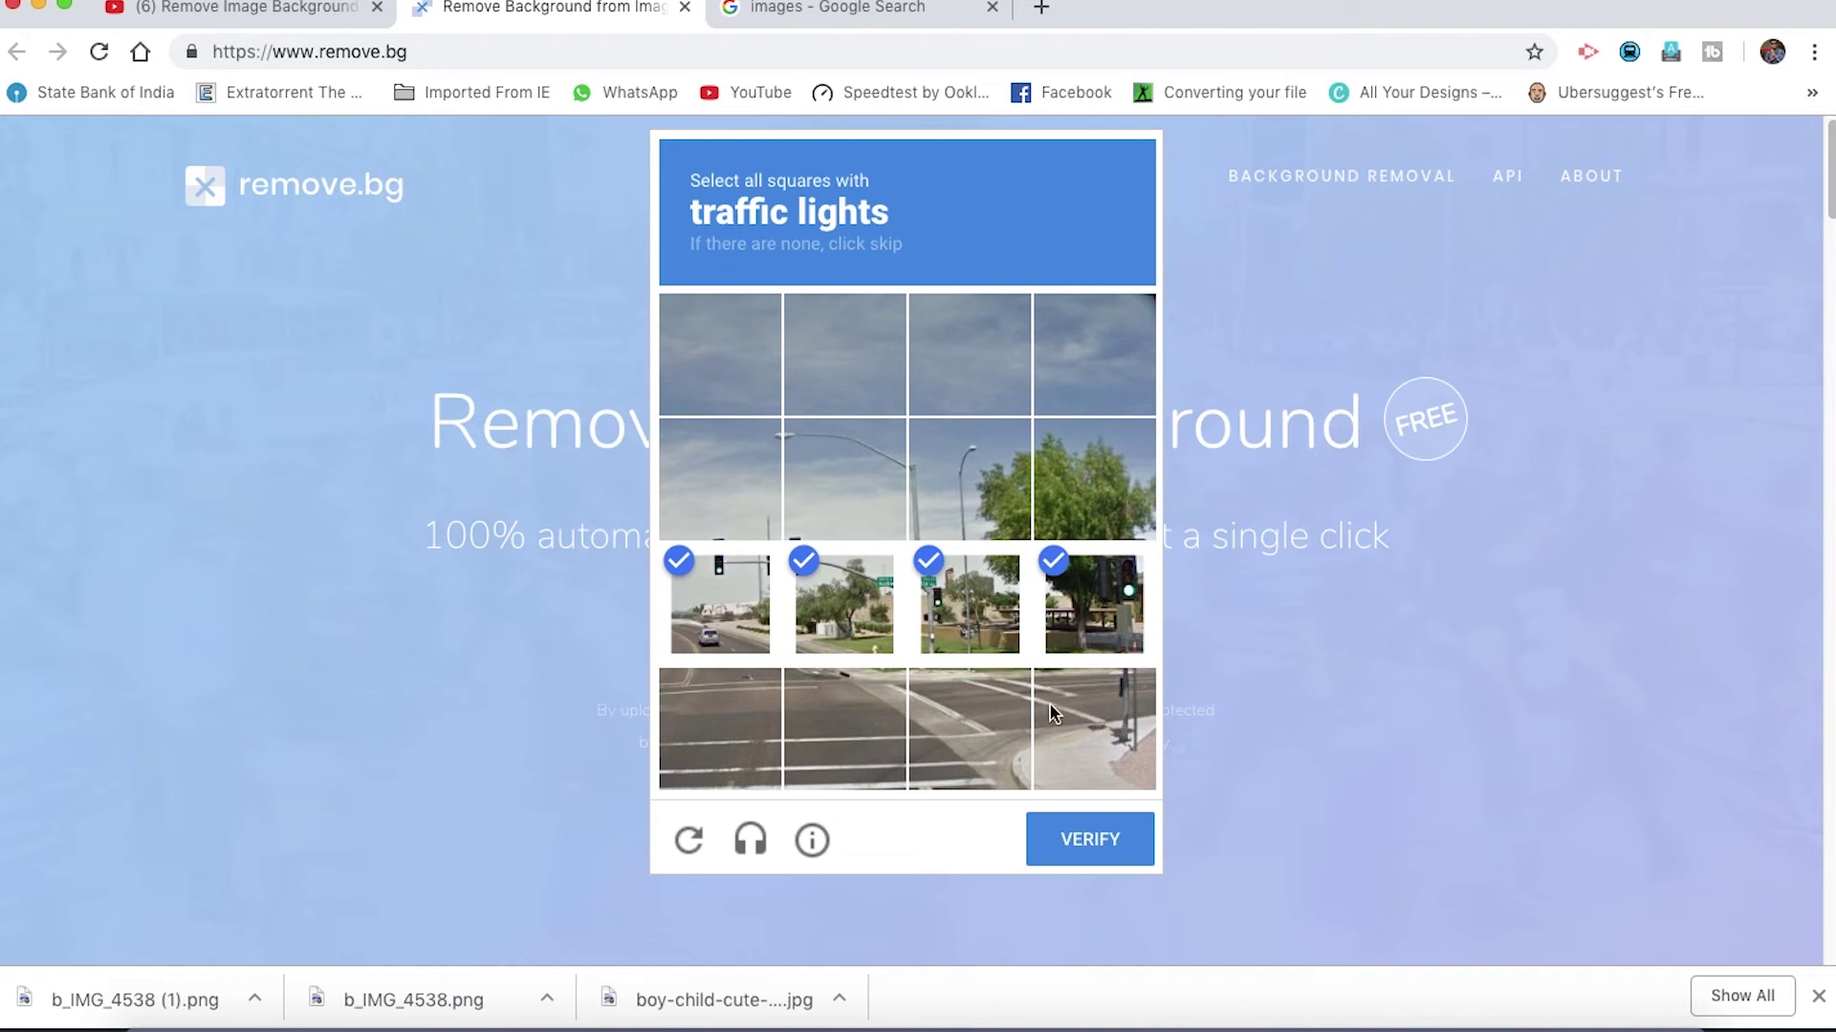
left_click(1076, 837)
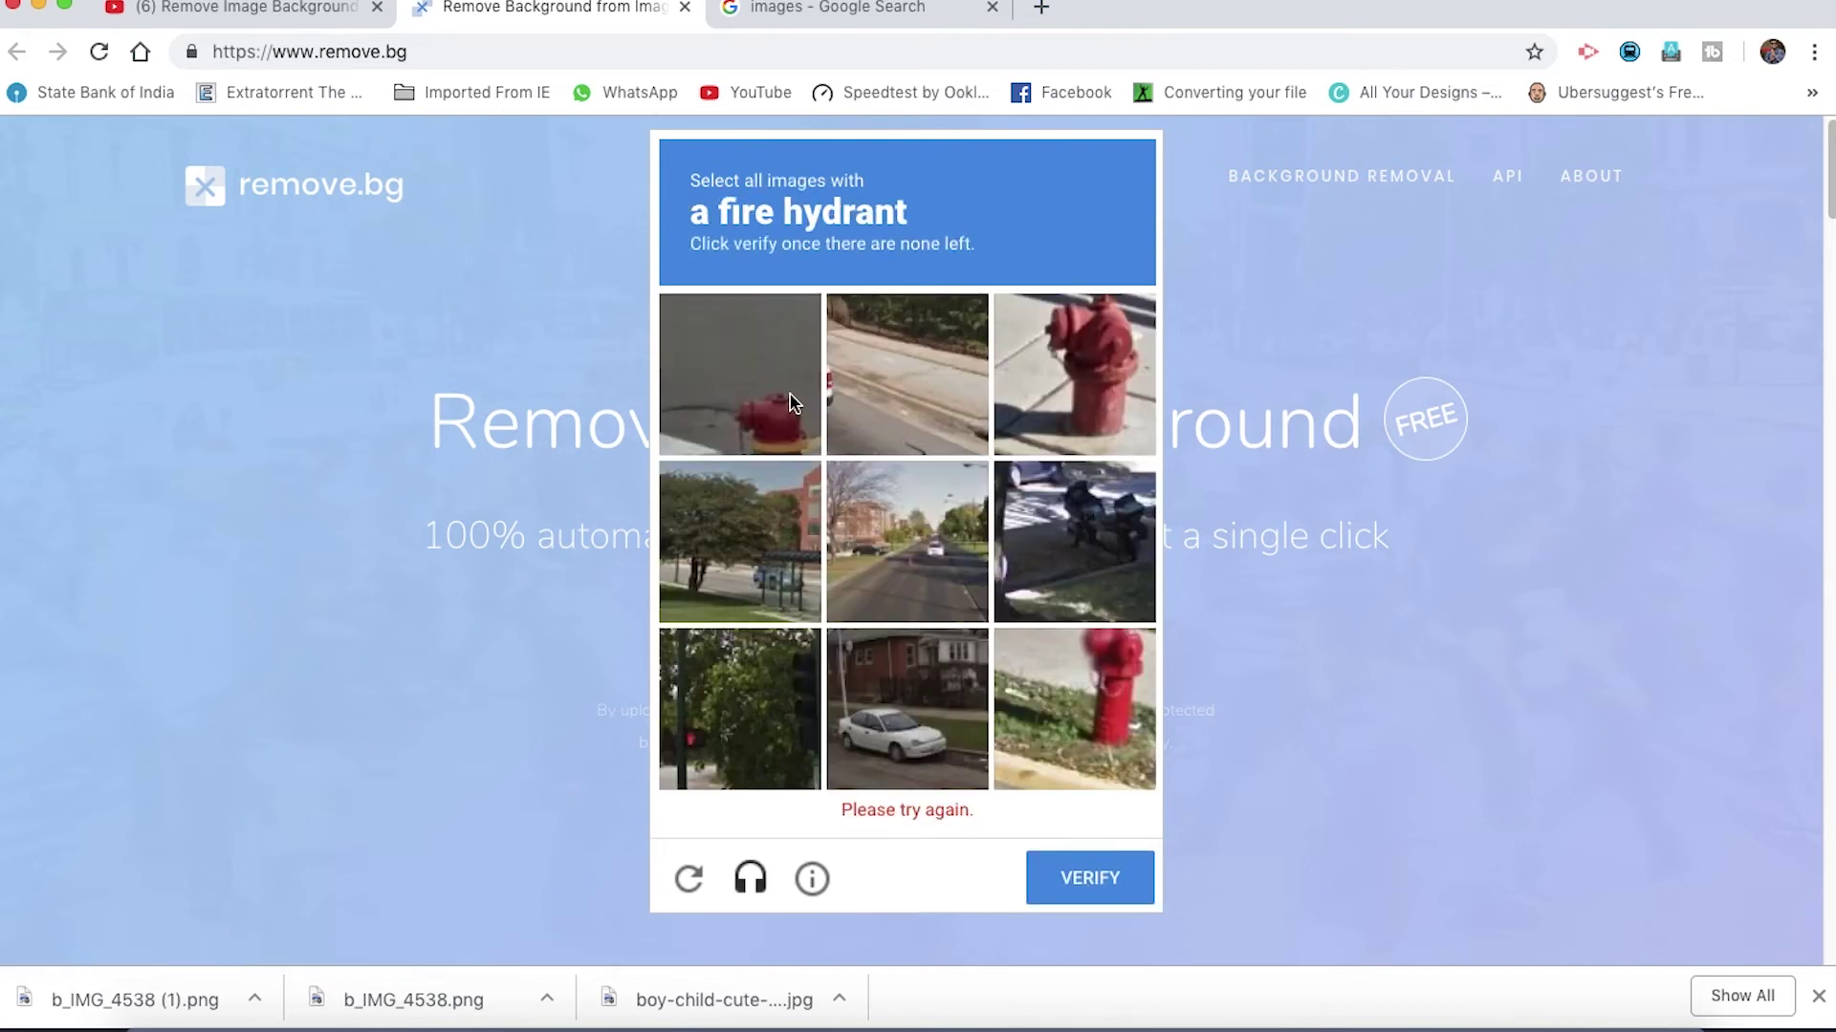
Mark the three fire hydrant squares, submit, then mark the newly loaded hydrant images.
left_click(726, 413)
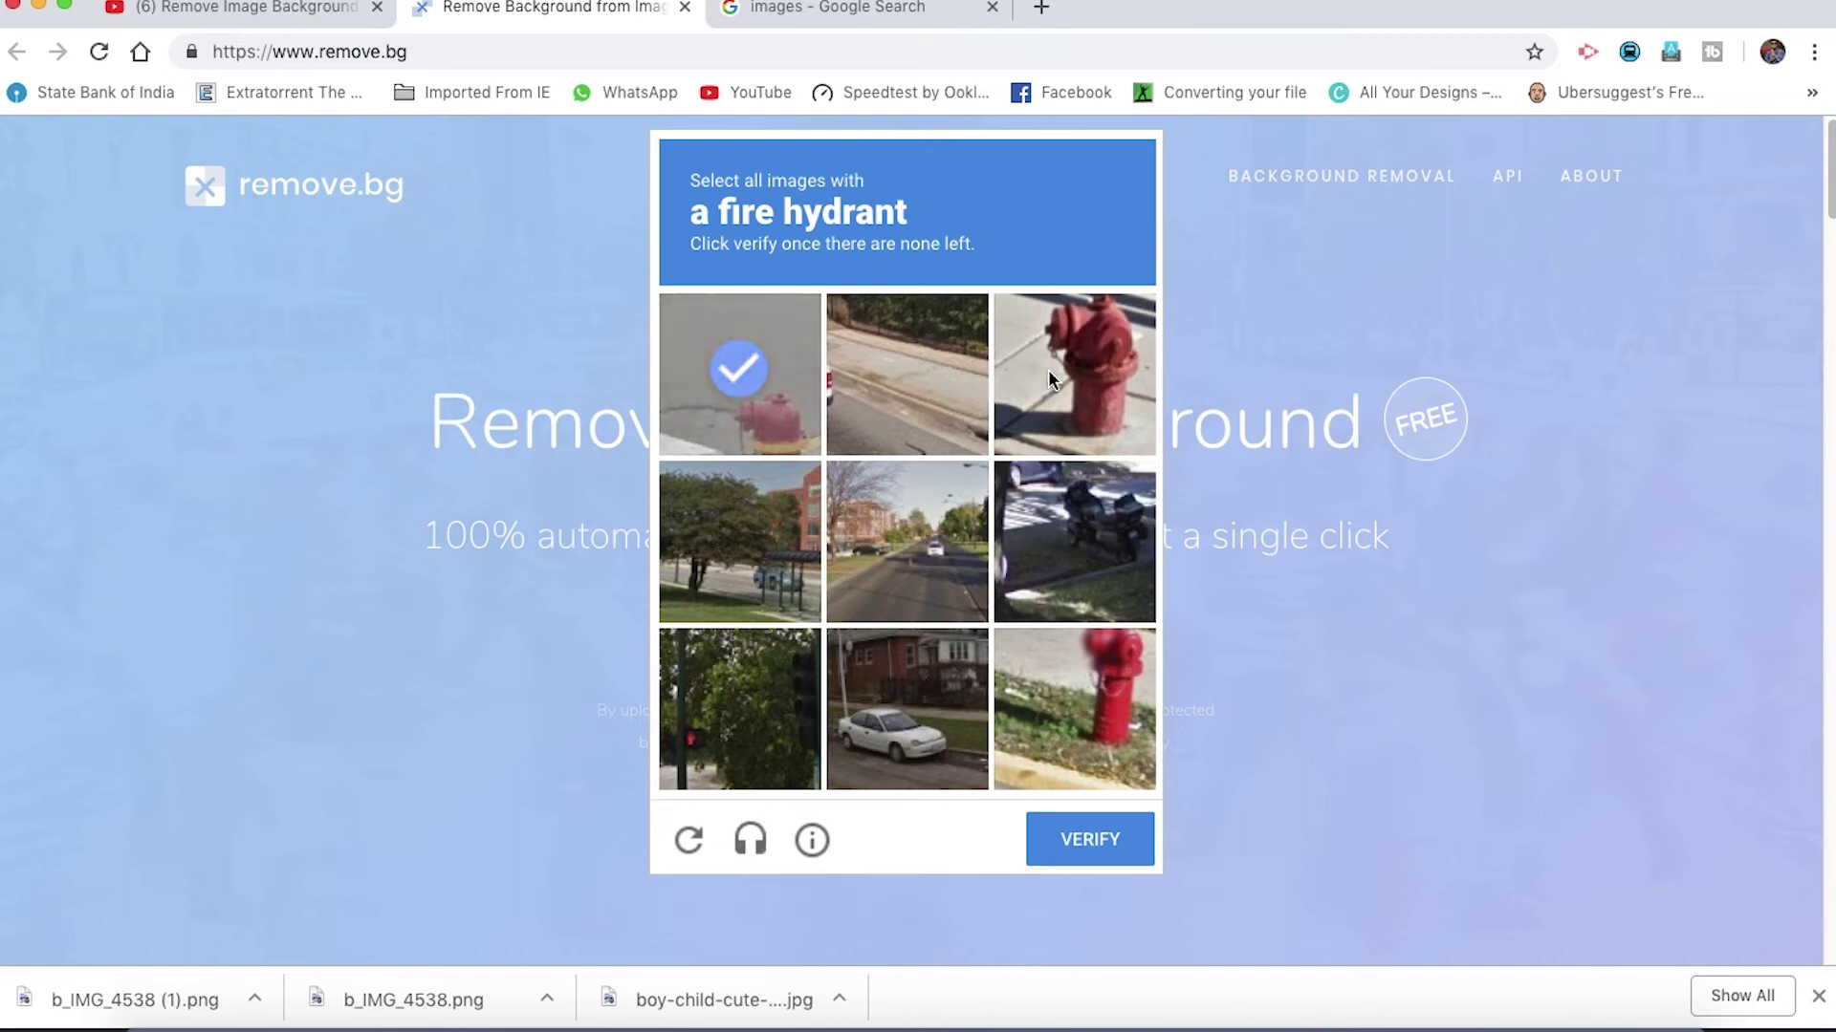
left_click(1023, 379)
left_click(1071, 707)
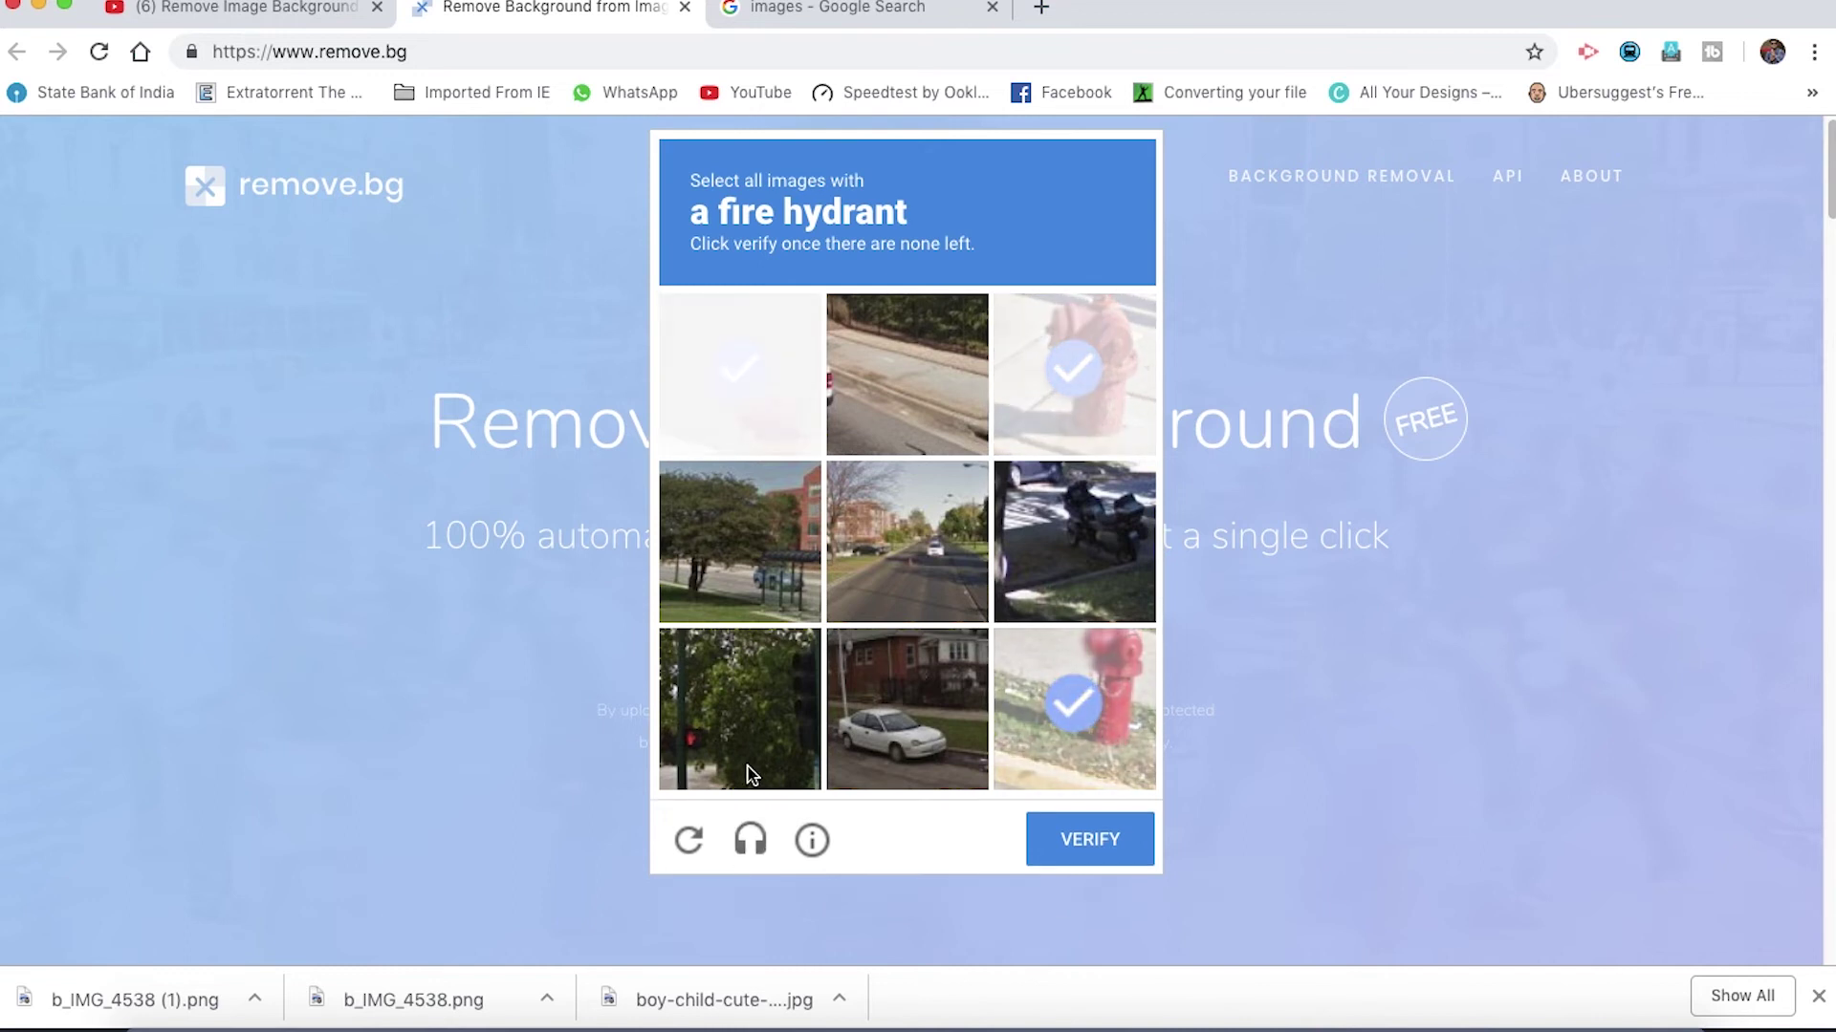
left_click(1090, 841)
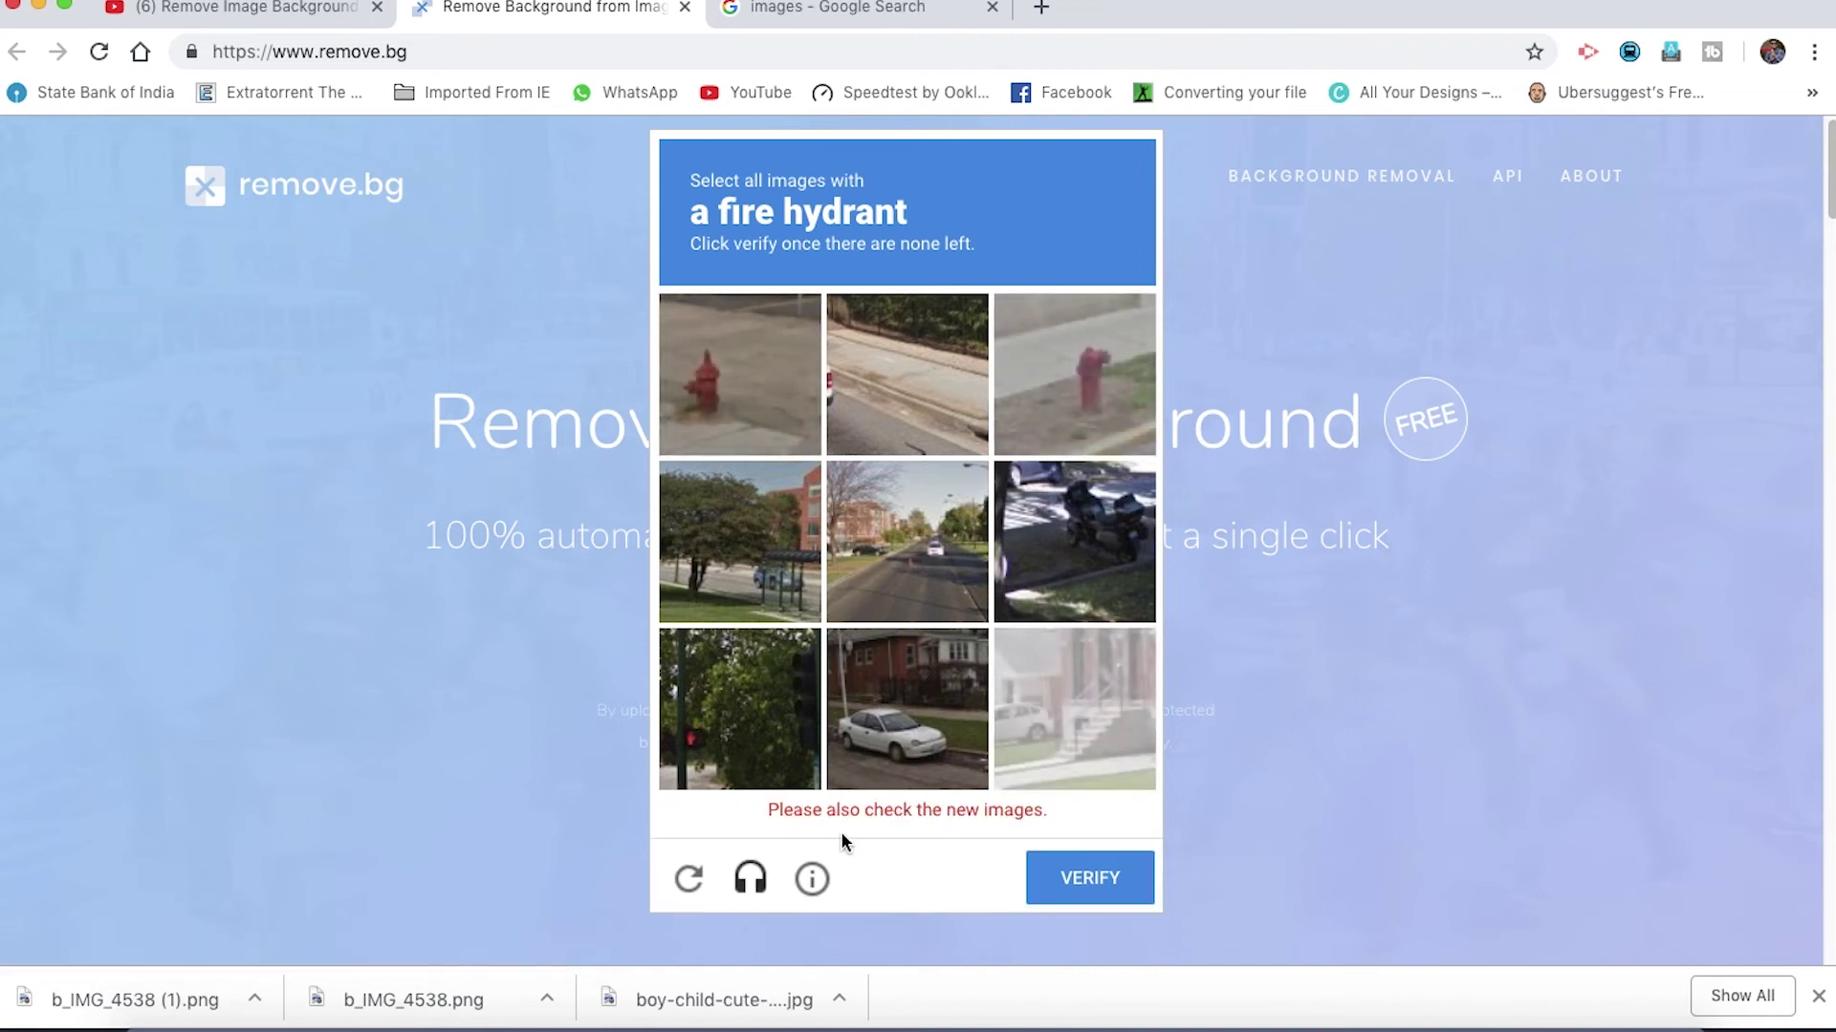
left_click(757, 413)
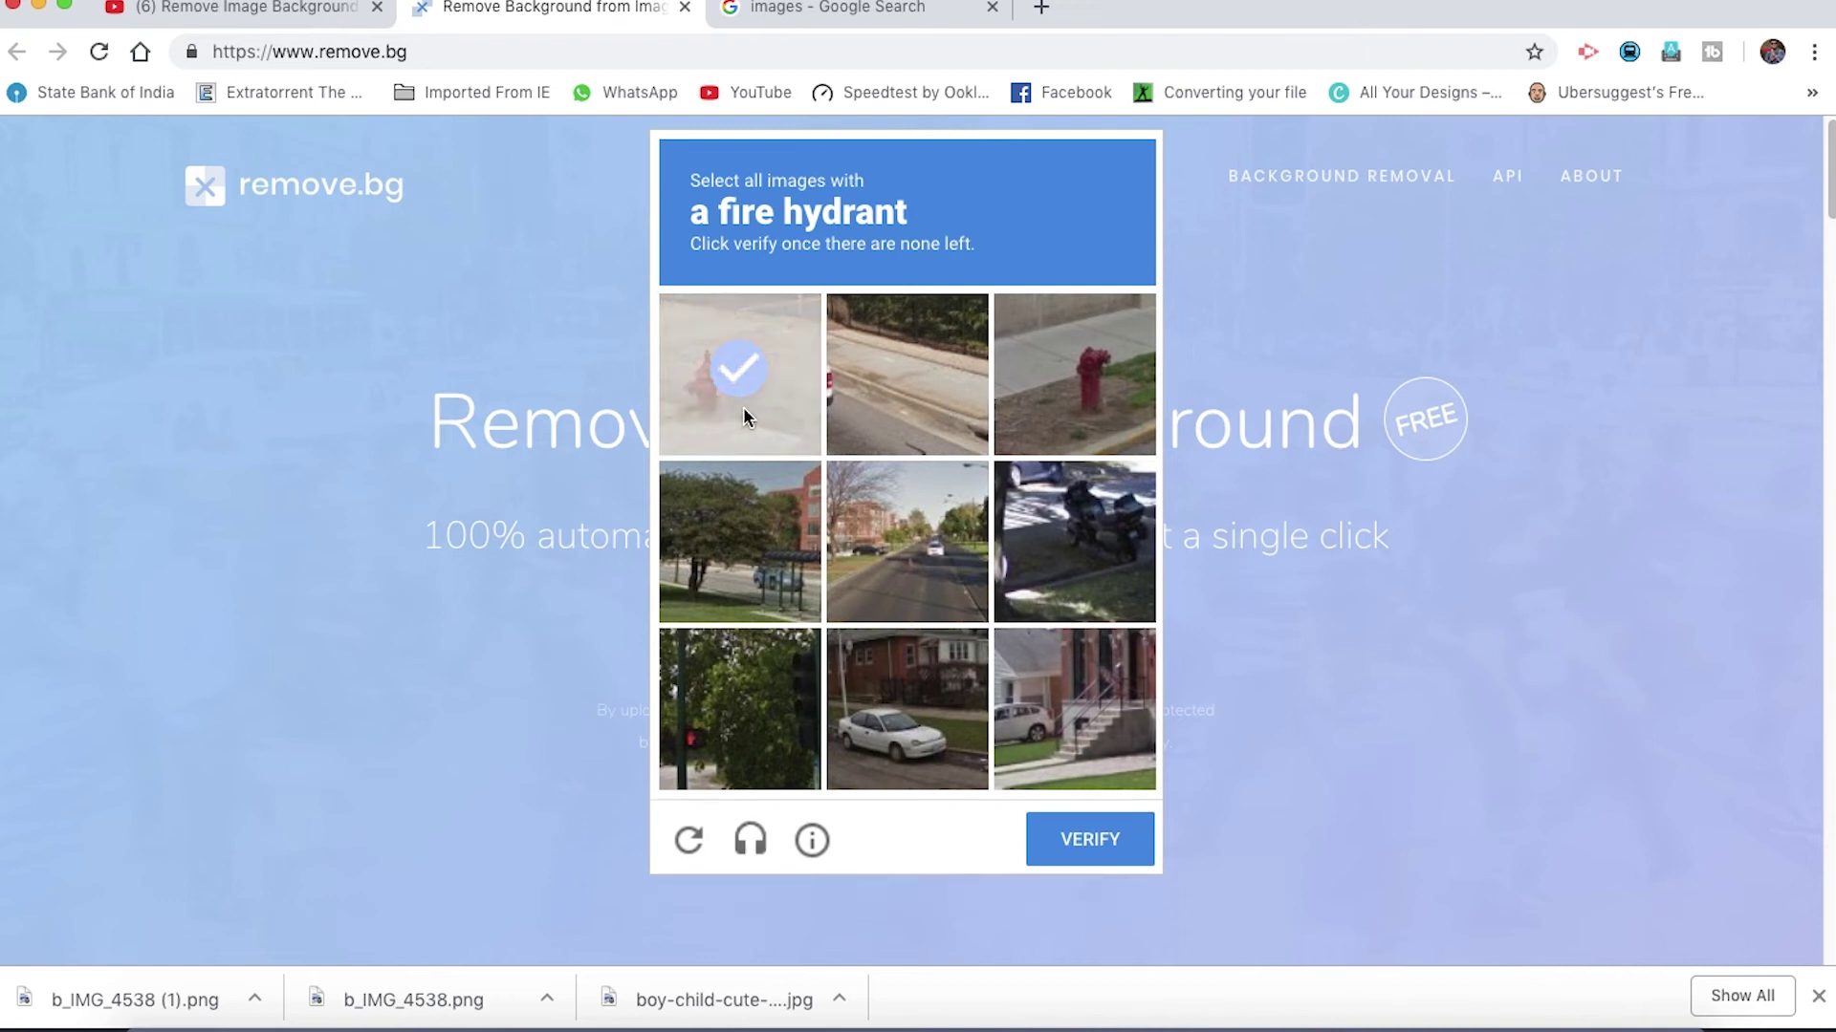
left_click(1064, 394)
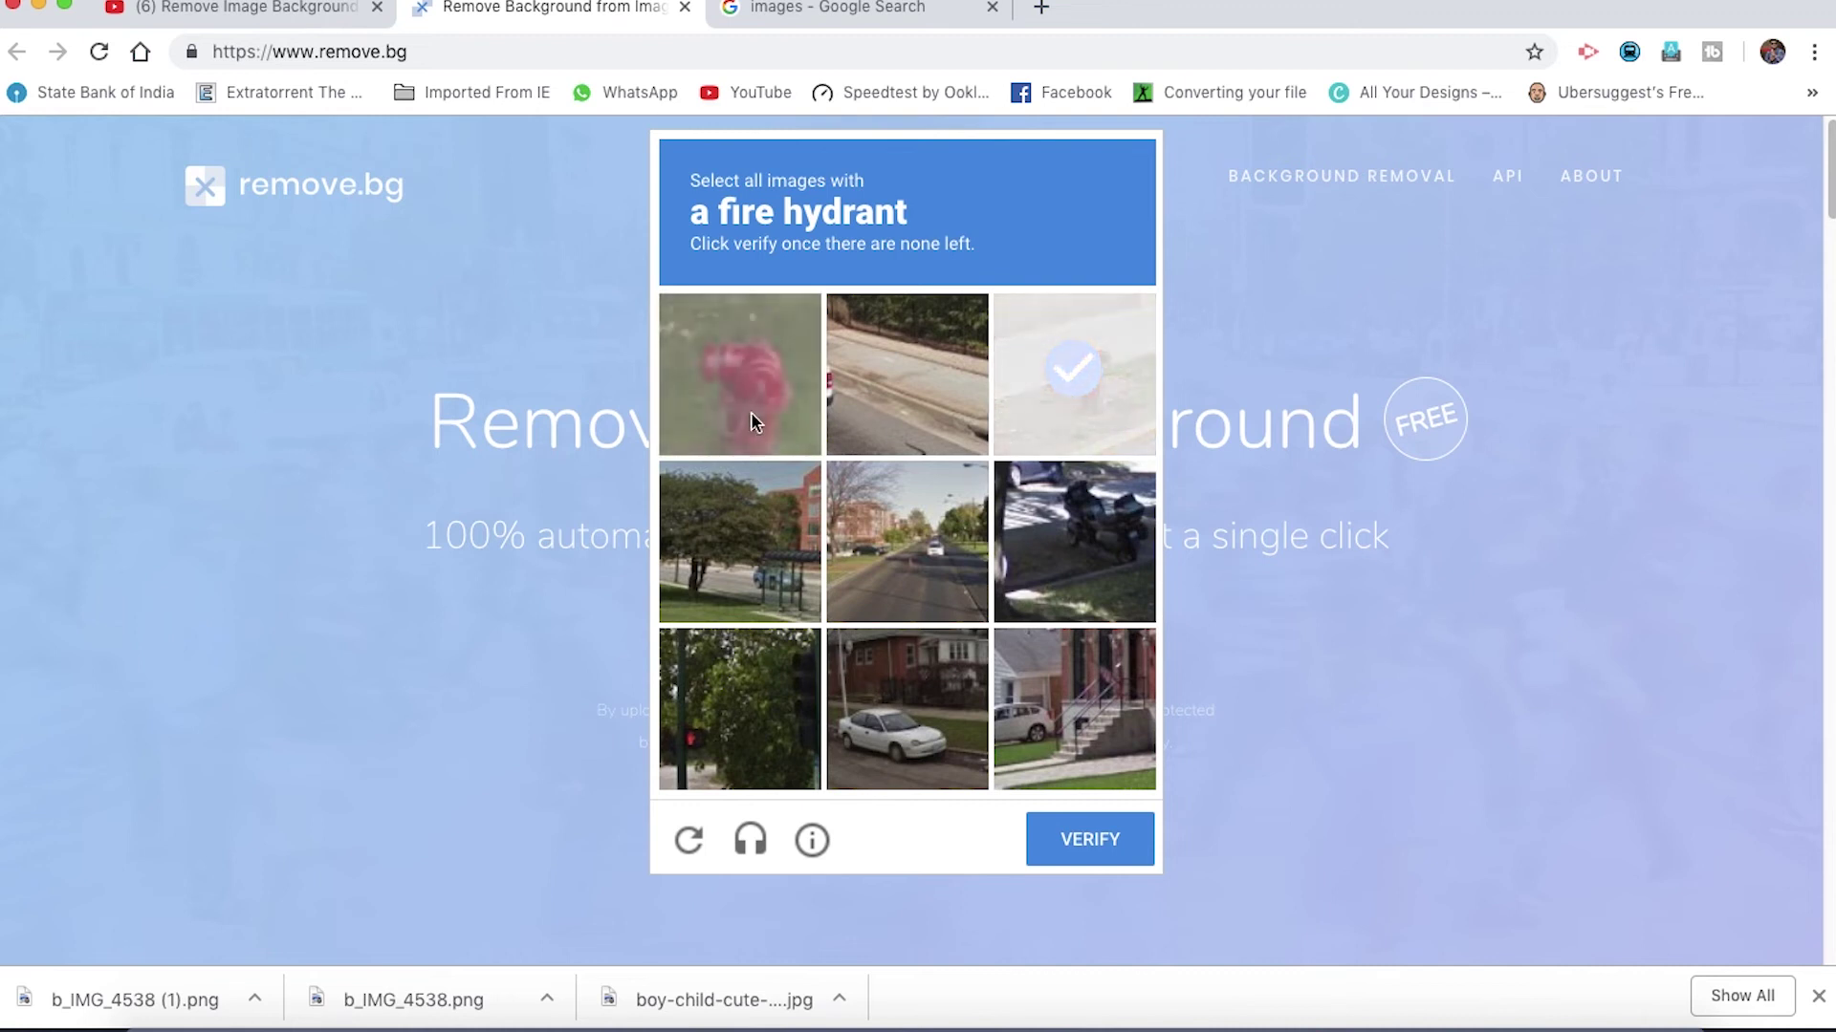
left_click(750, 413)
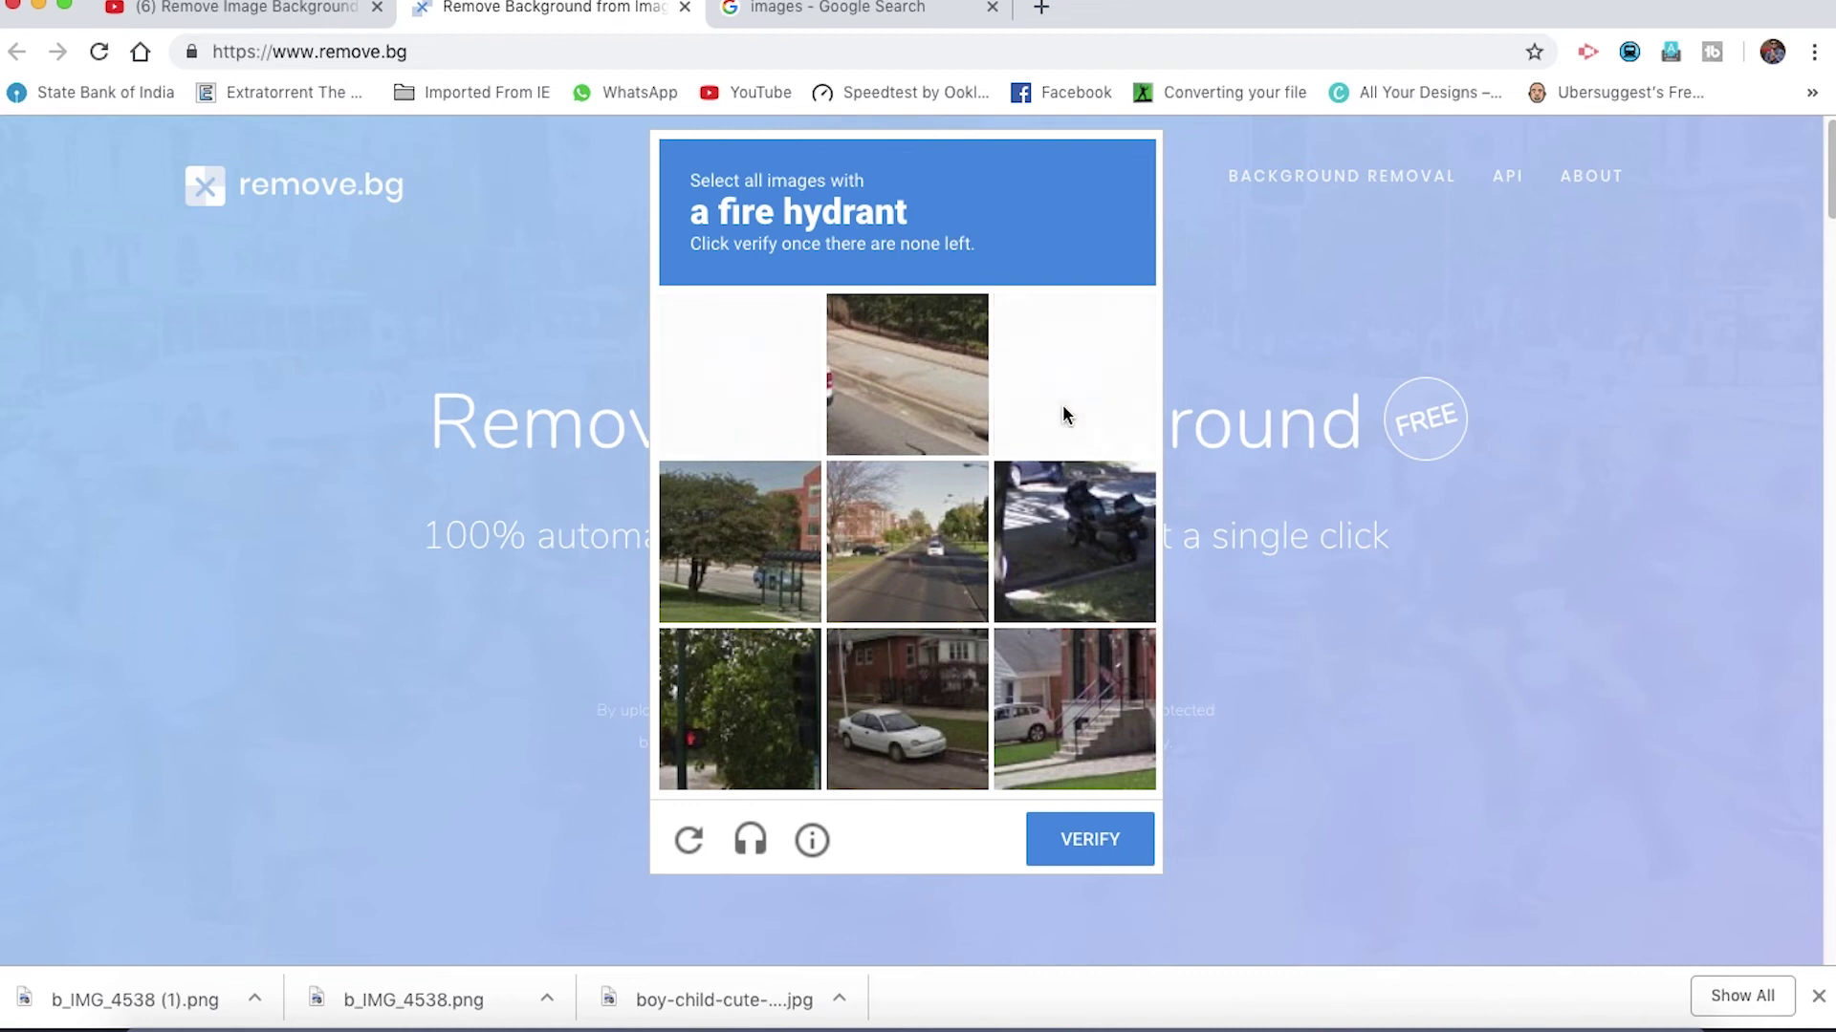
Submit the final reCAPTCHA so remove.bg starts processing the beach photo.
left_click(1094, 841)
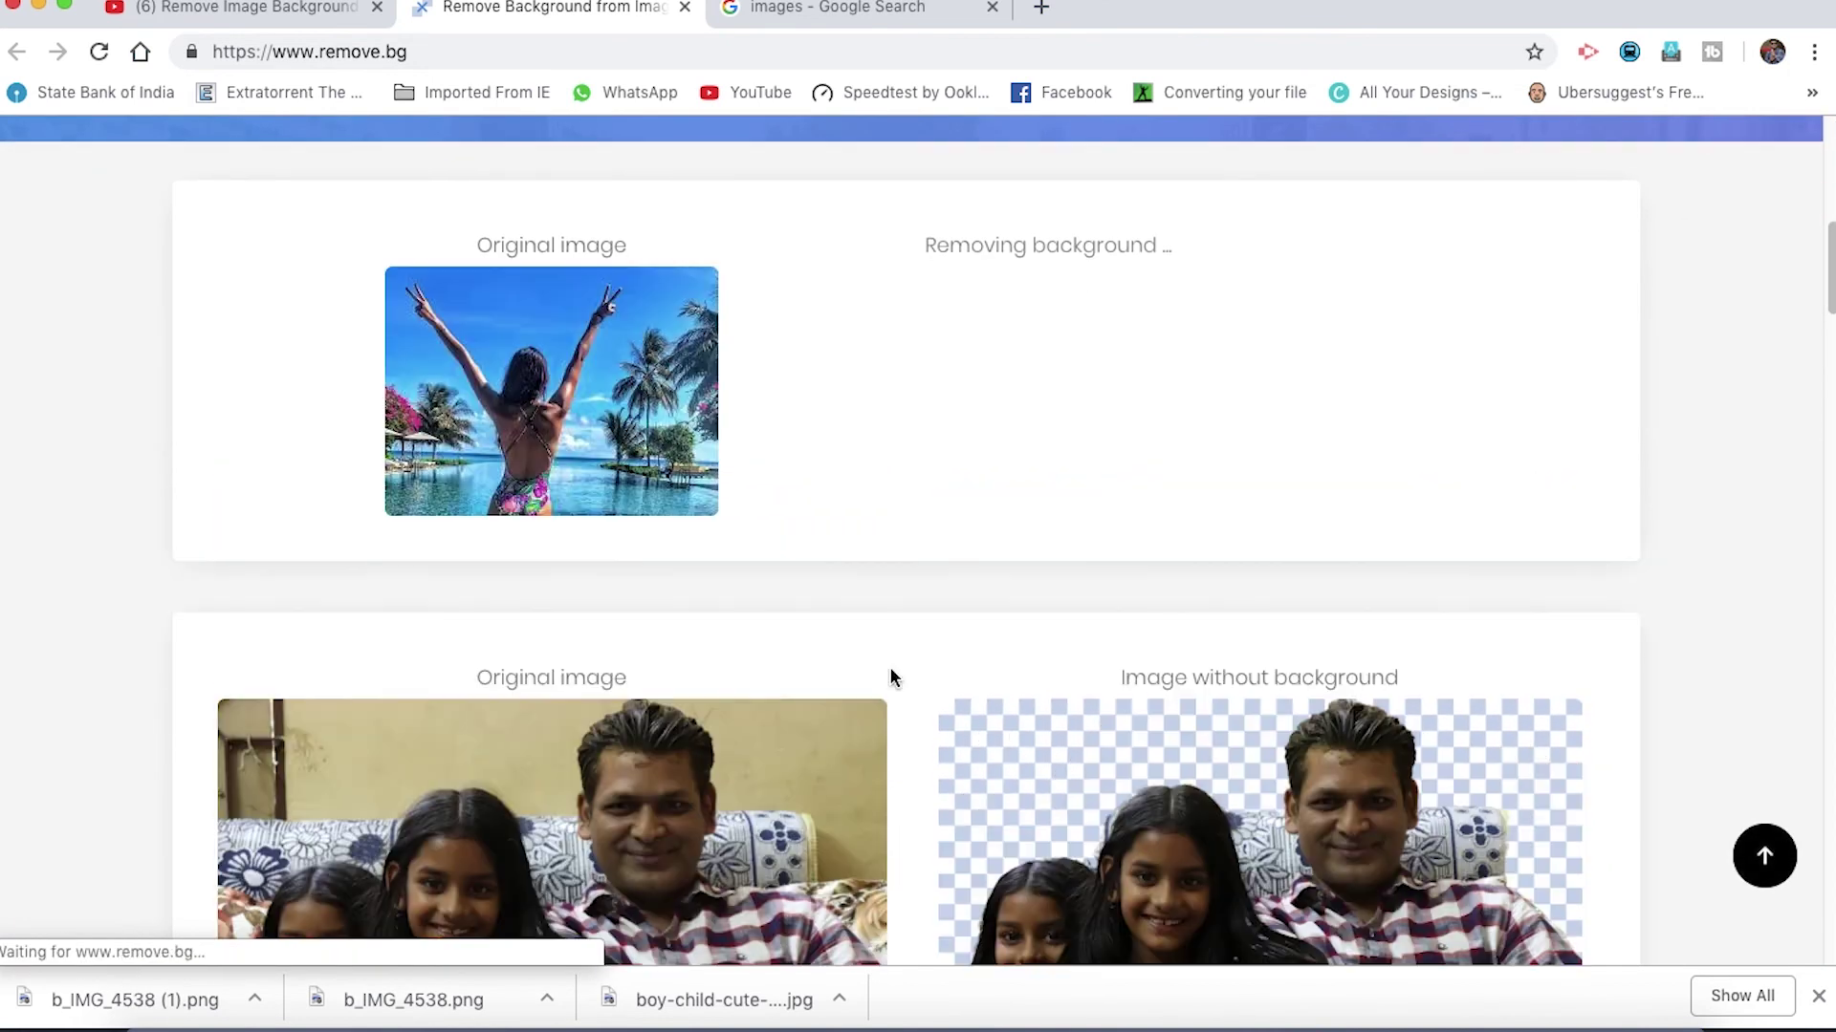